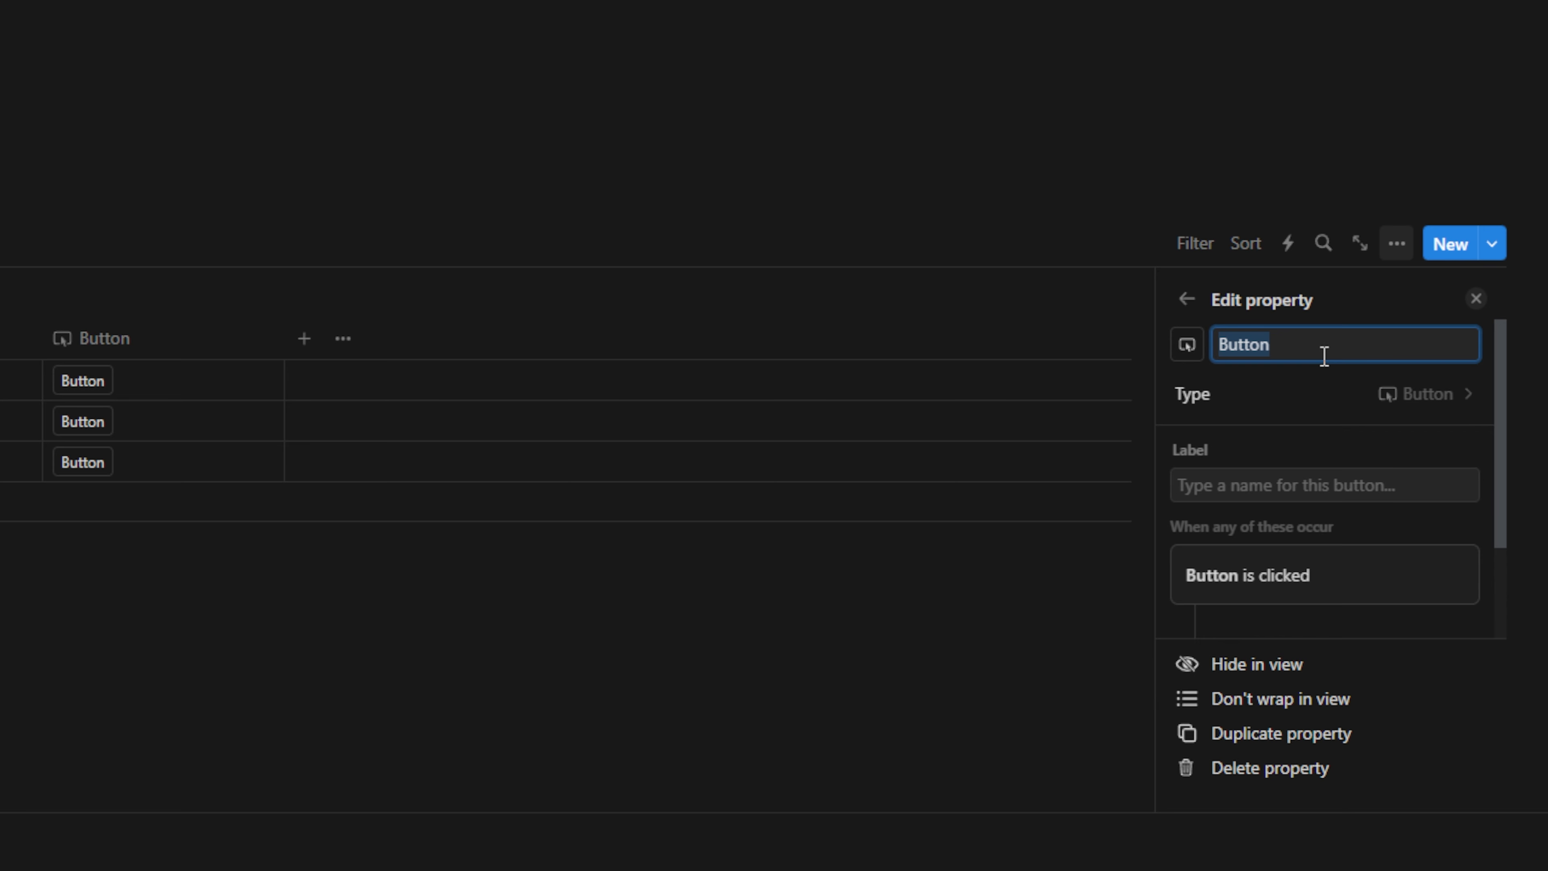
Begin renaming the new button property to Completion
text(Completi)
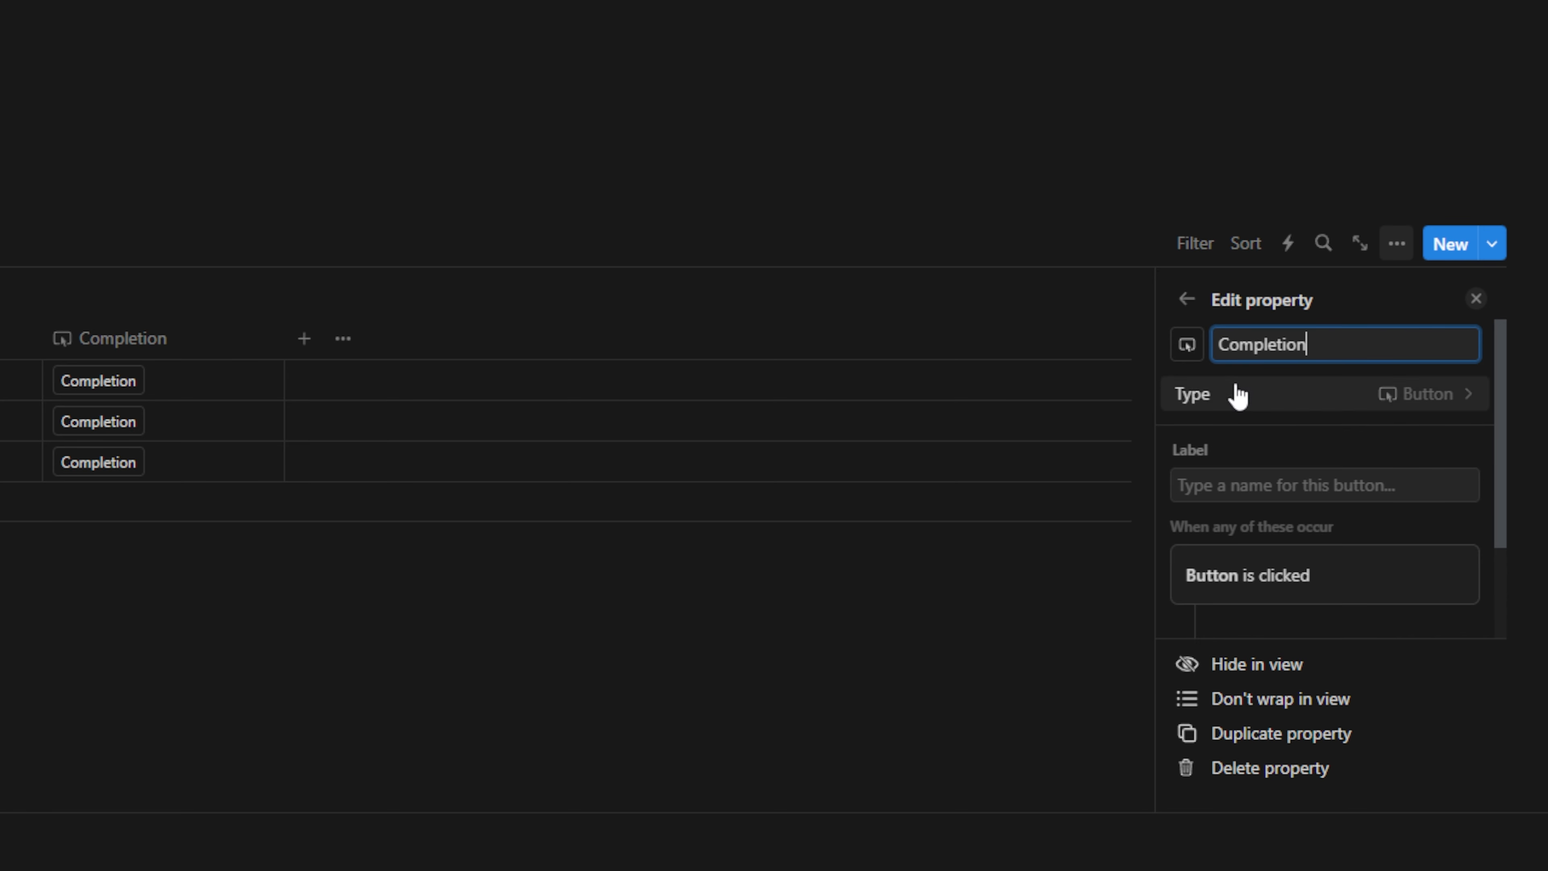
Name the property Completion and set its button label to ✅ Complete Task
key(Return)
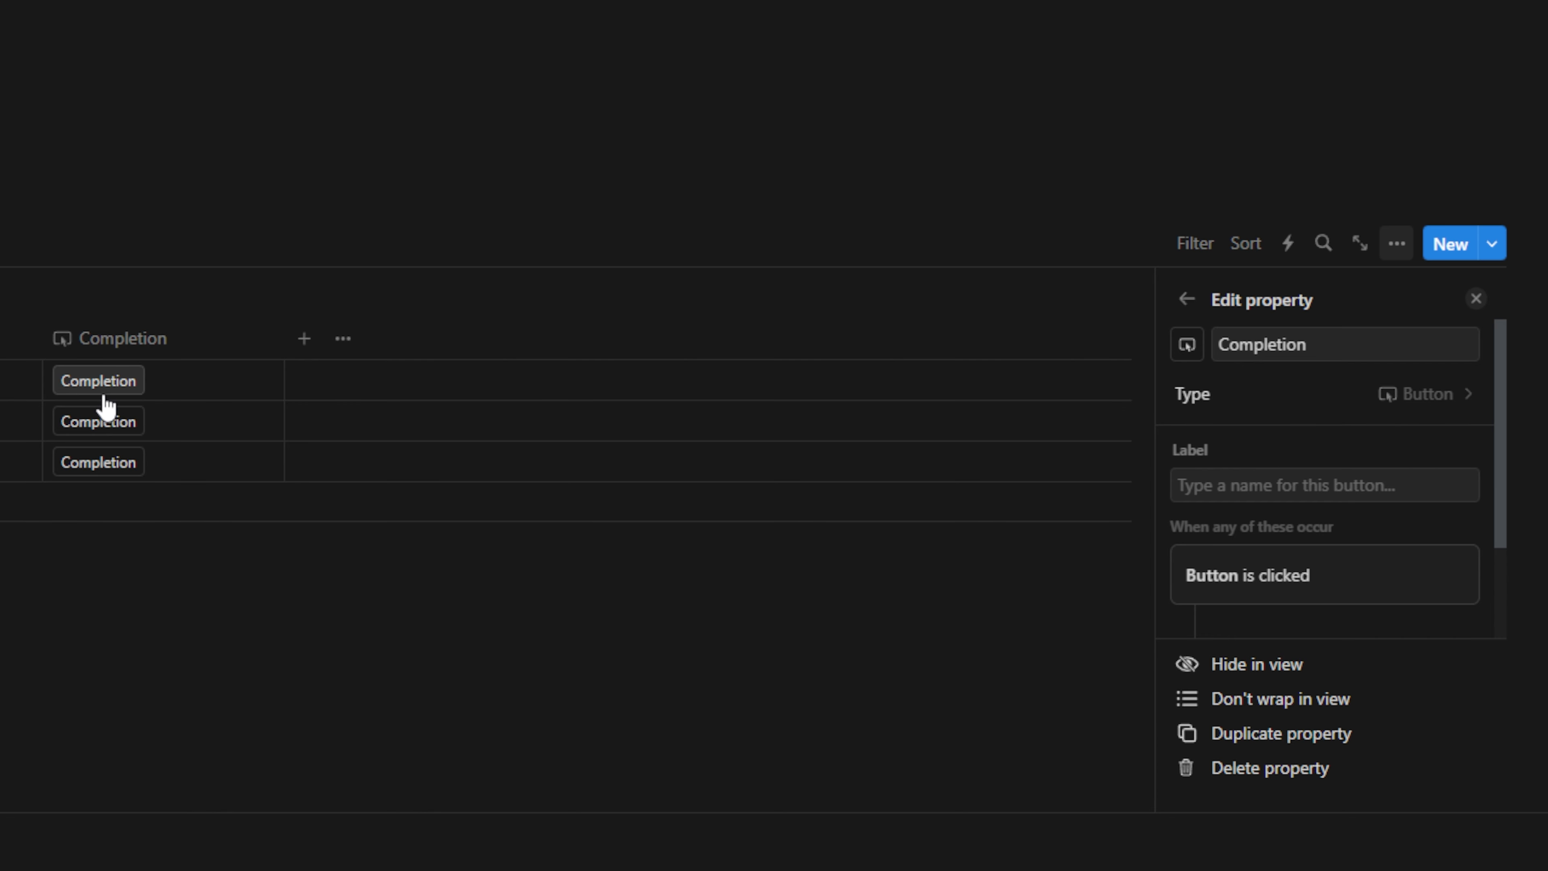
click(1316, 496)
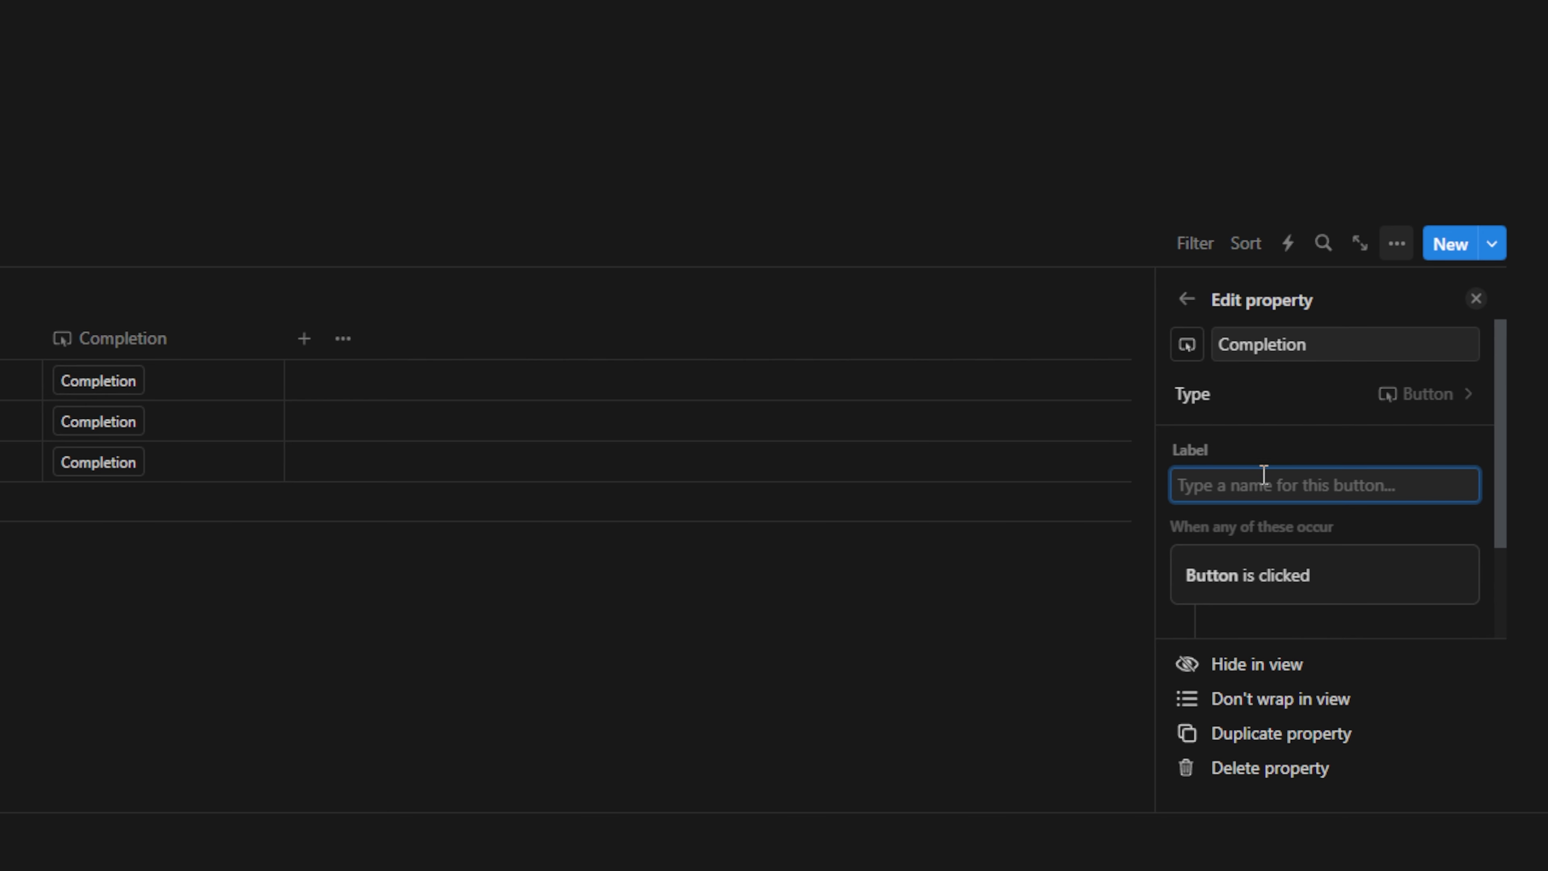
text(Complete)
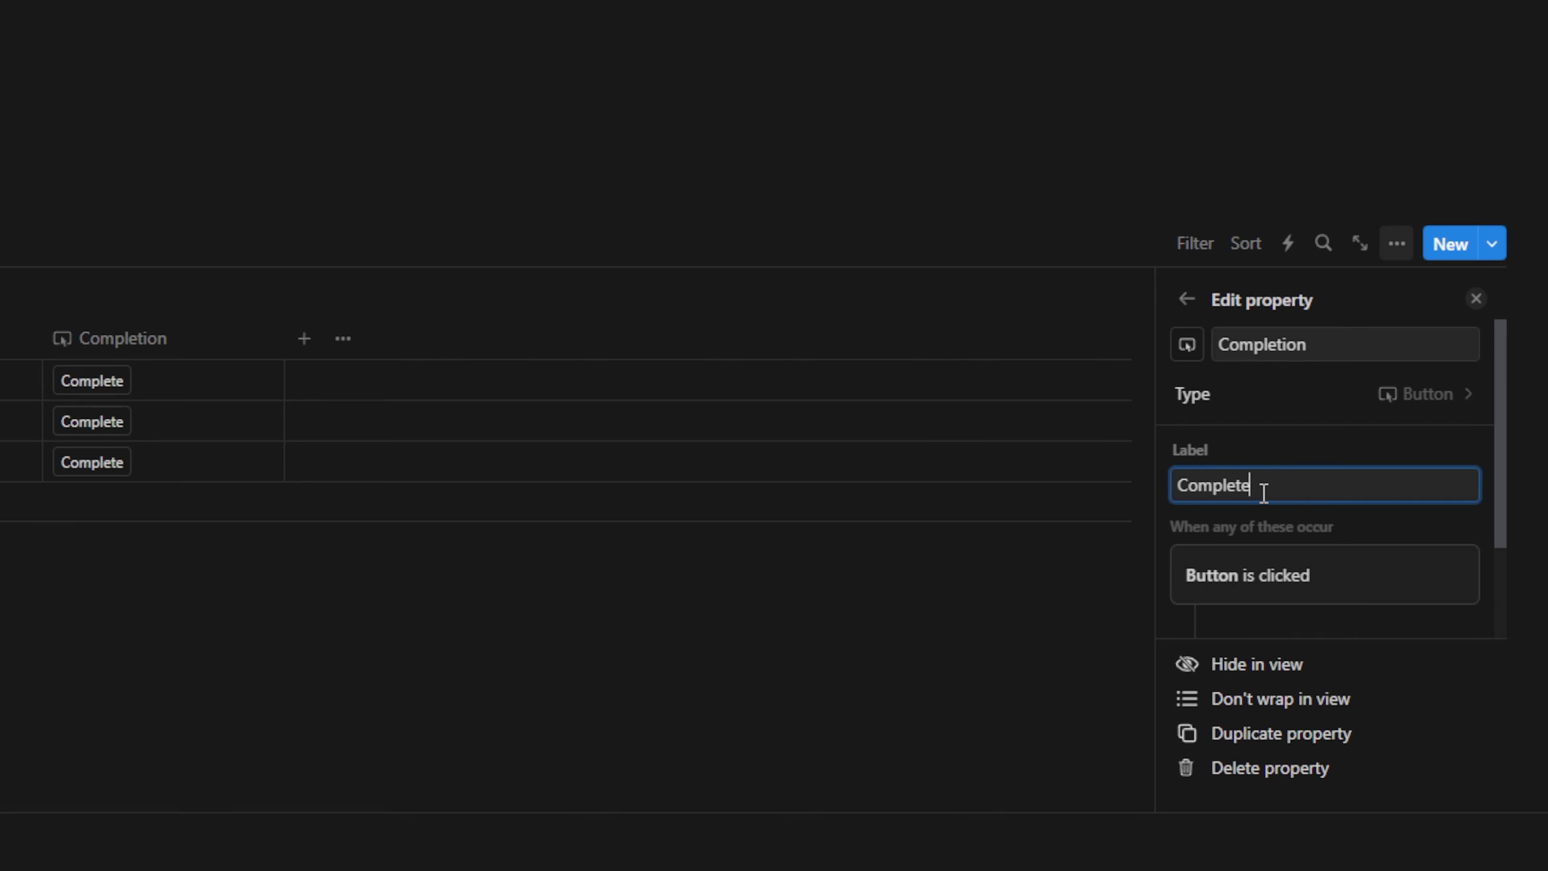
text( Task)
click(1207, 487)
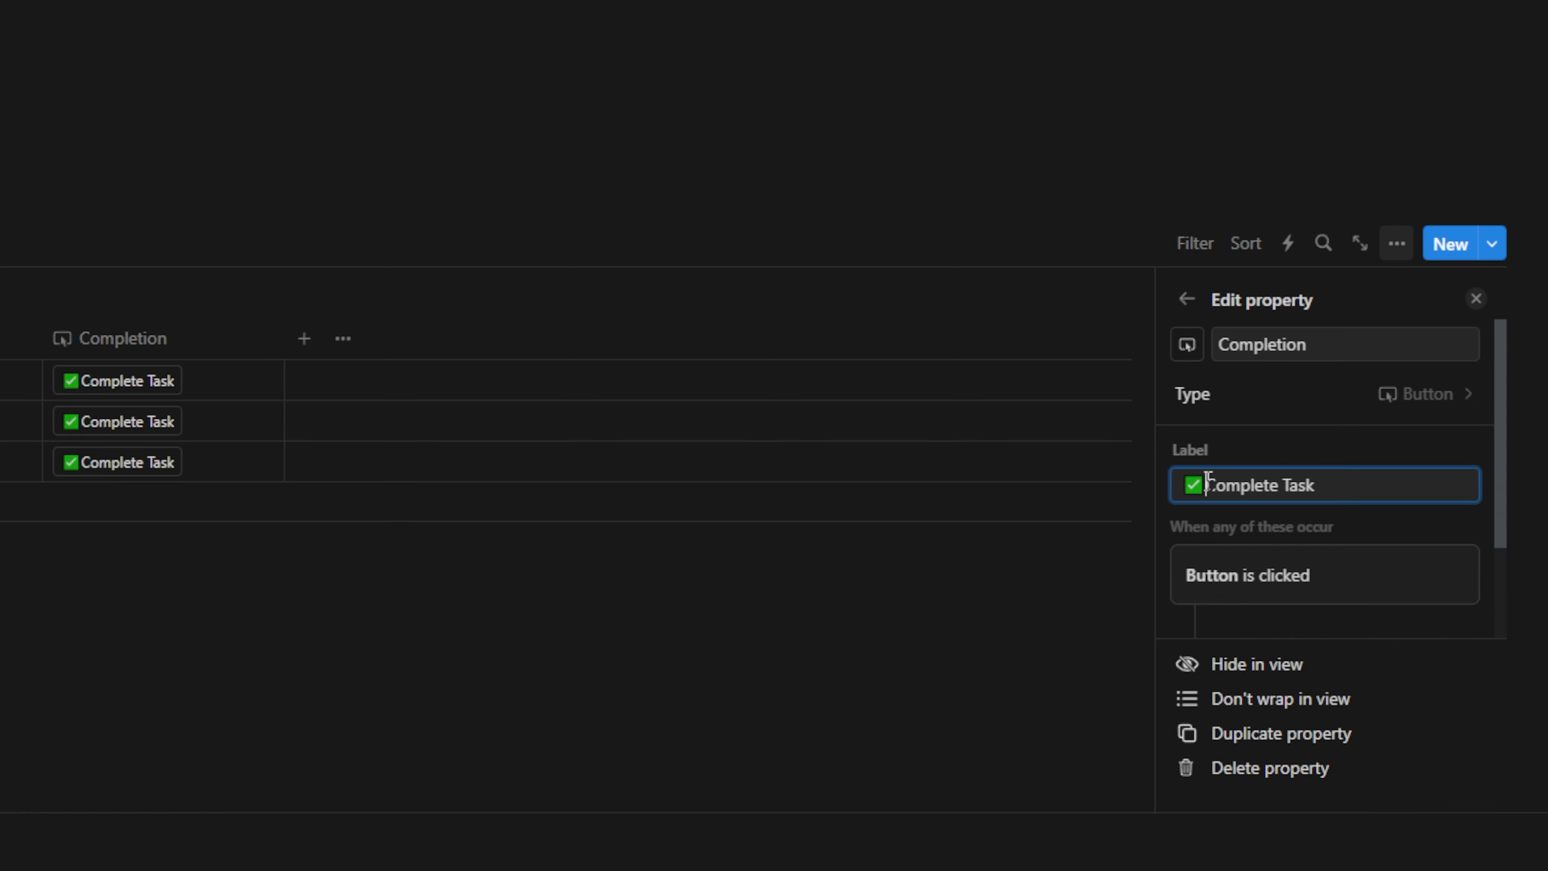
click(1353, 443)
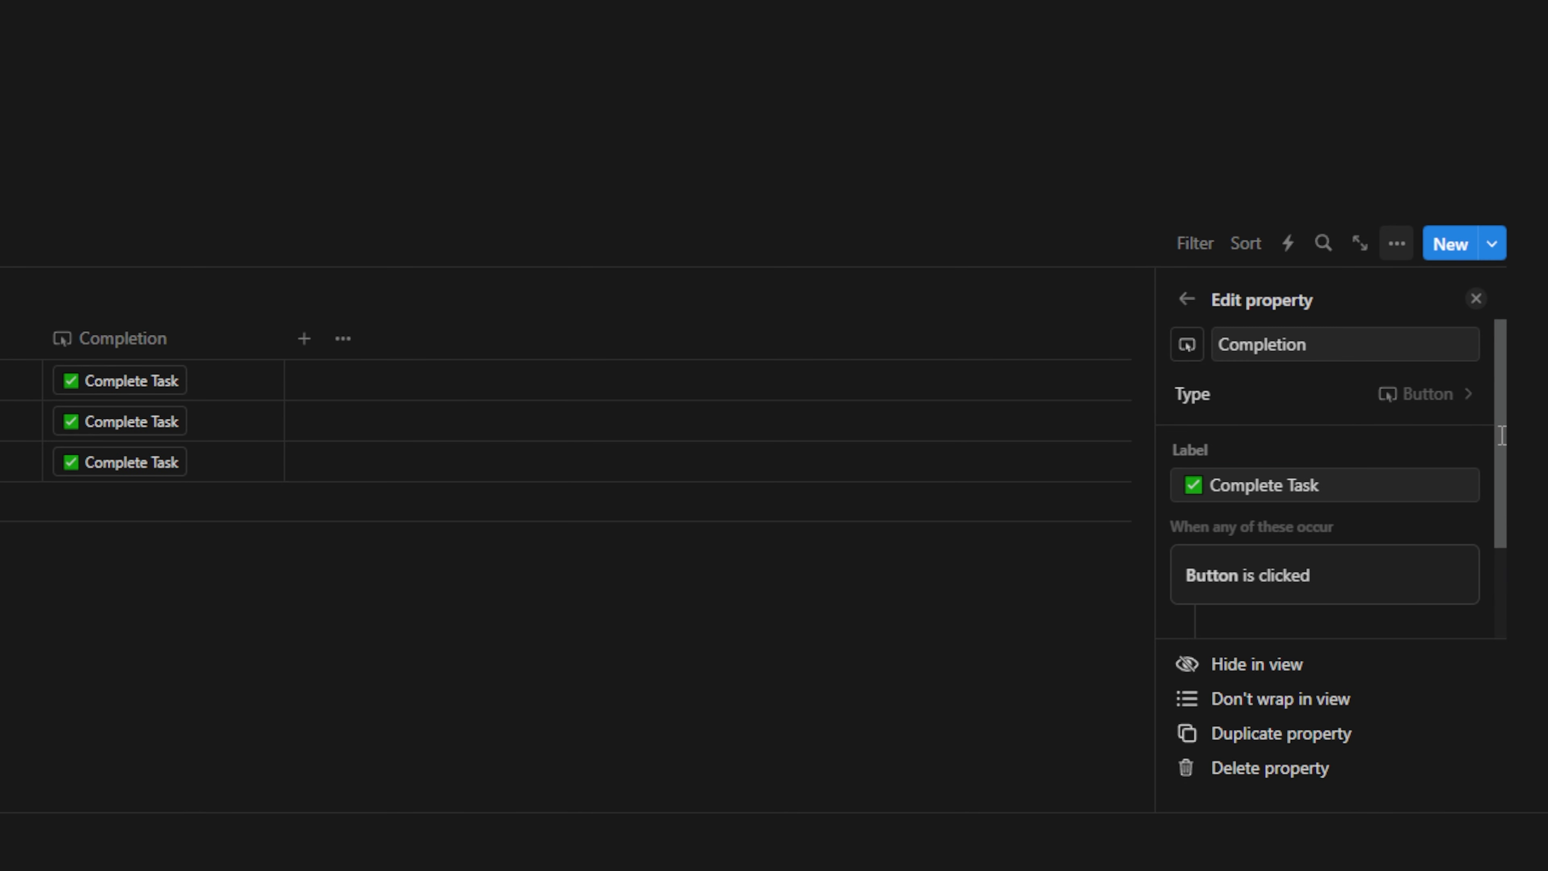
Test the first row's Complete Task button, then reopen the Completion property's full settings
click(128, 393)
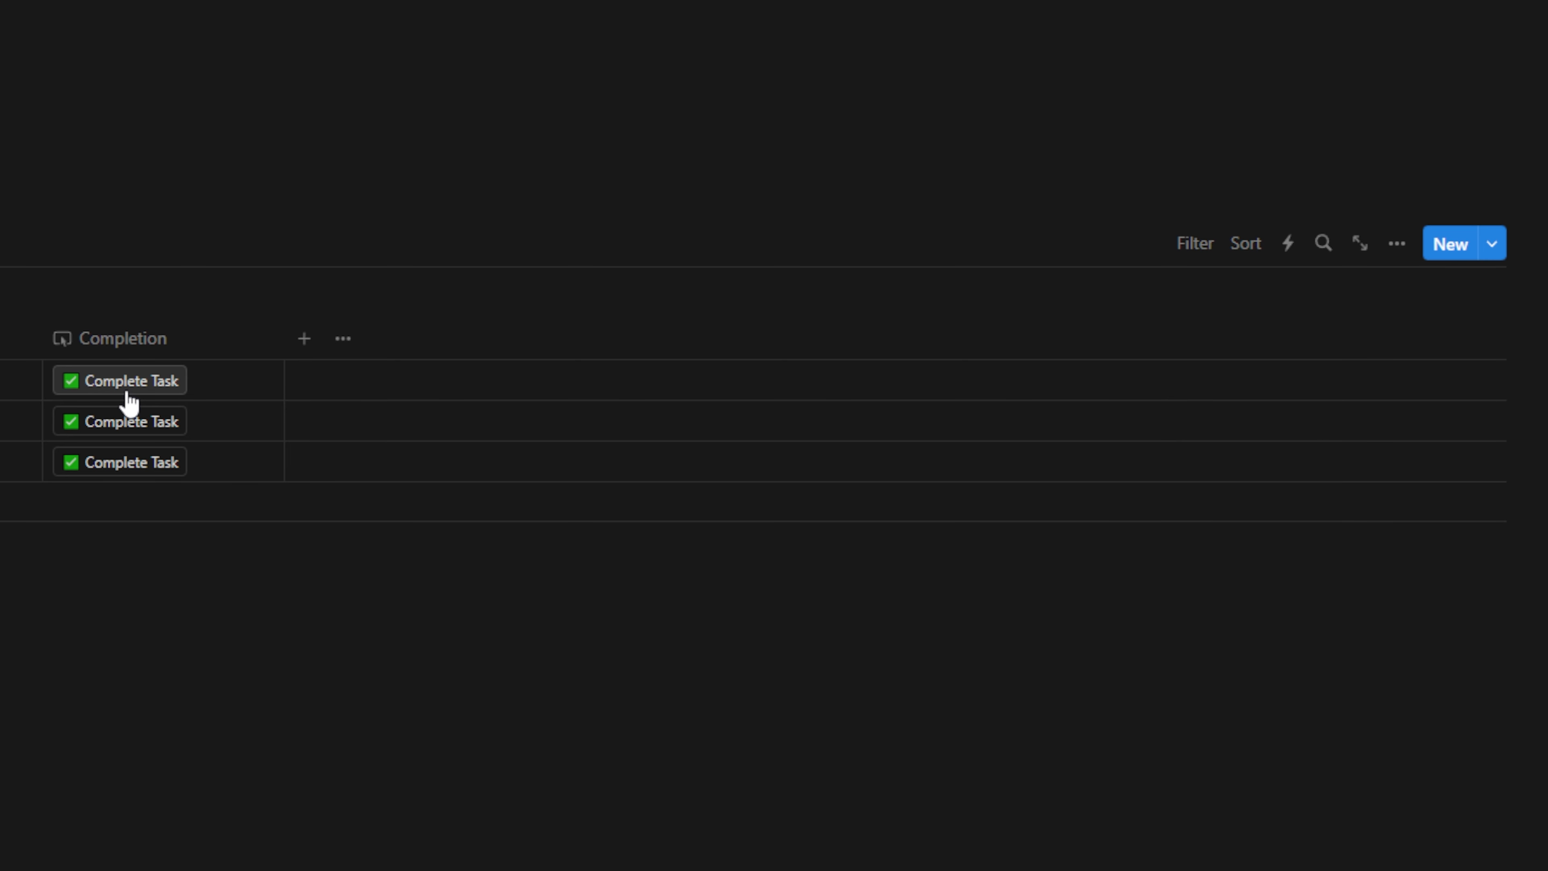
click(135, 393)
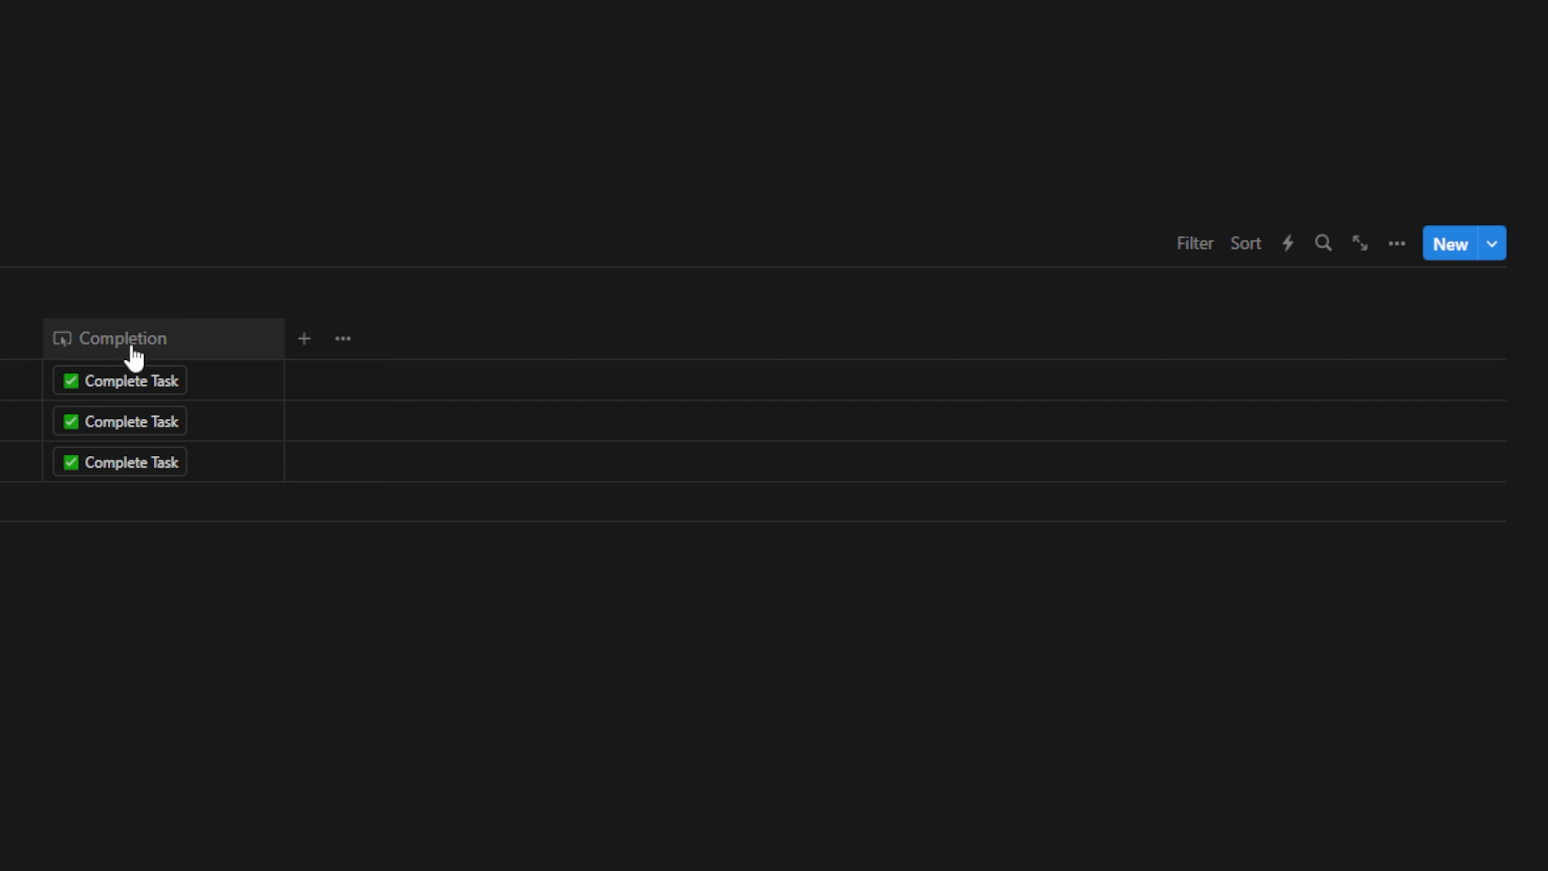
click(158, 347)
click(155, 439)
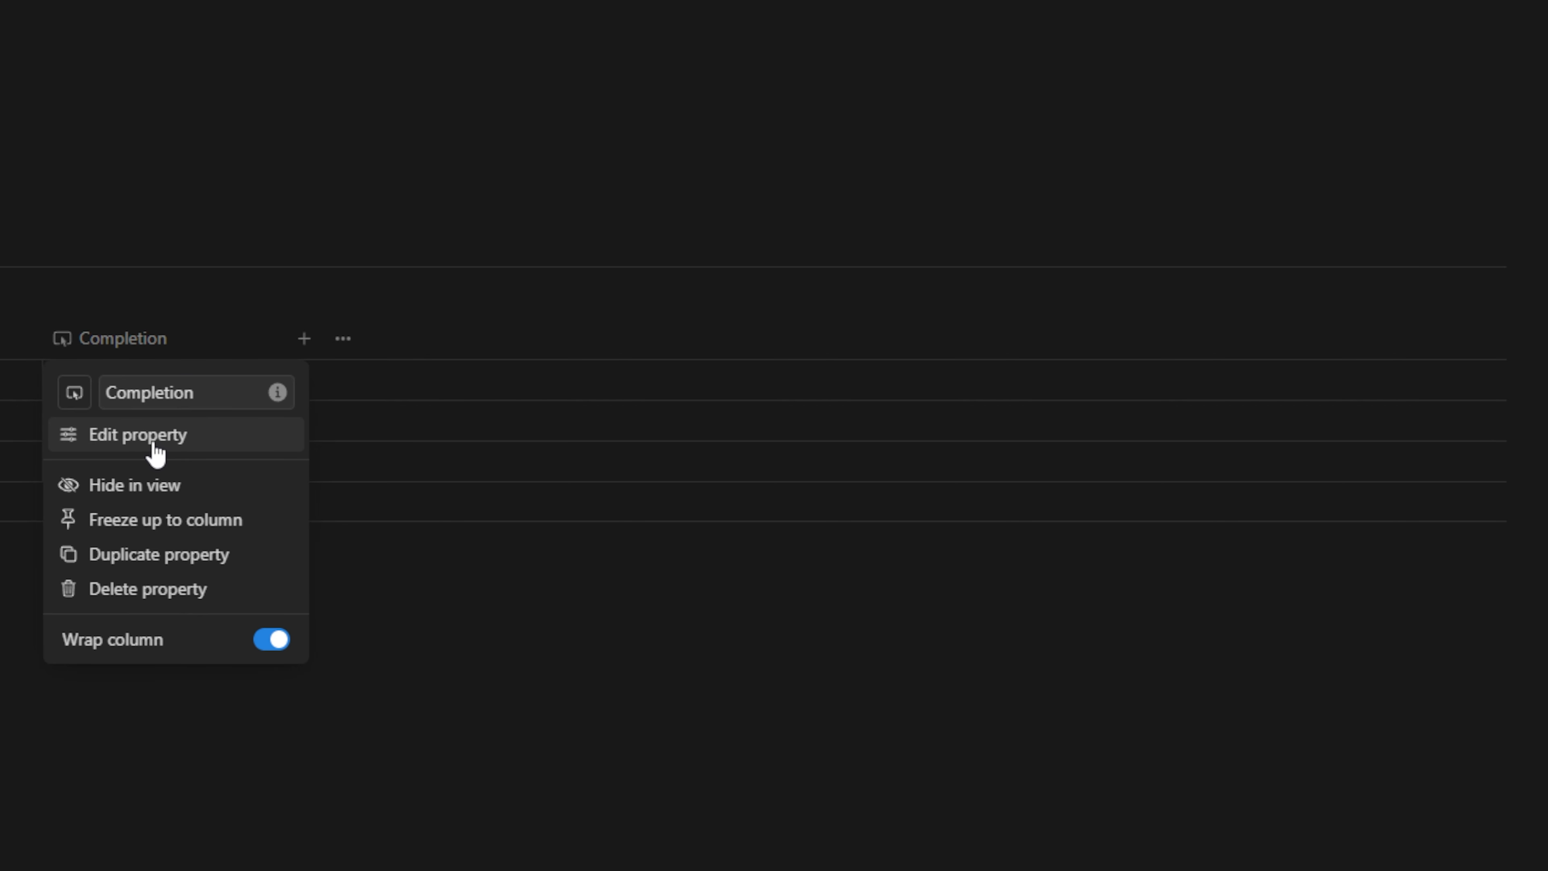
scroll(1445, 143, down, 2)
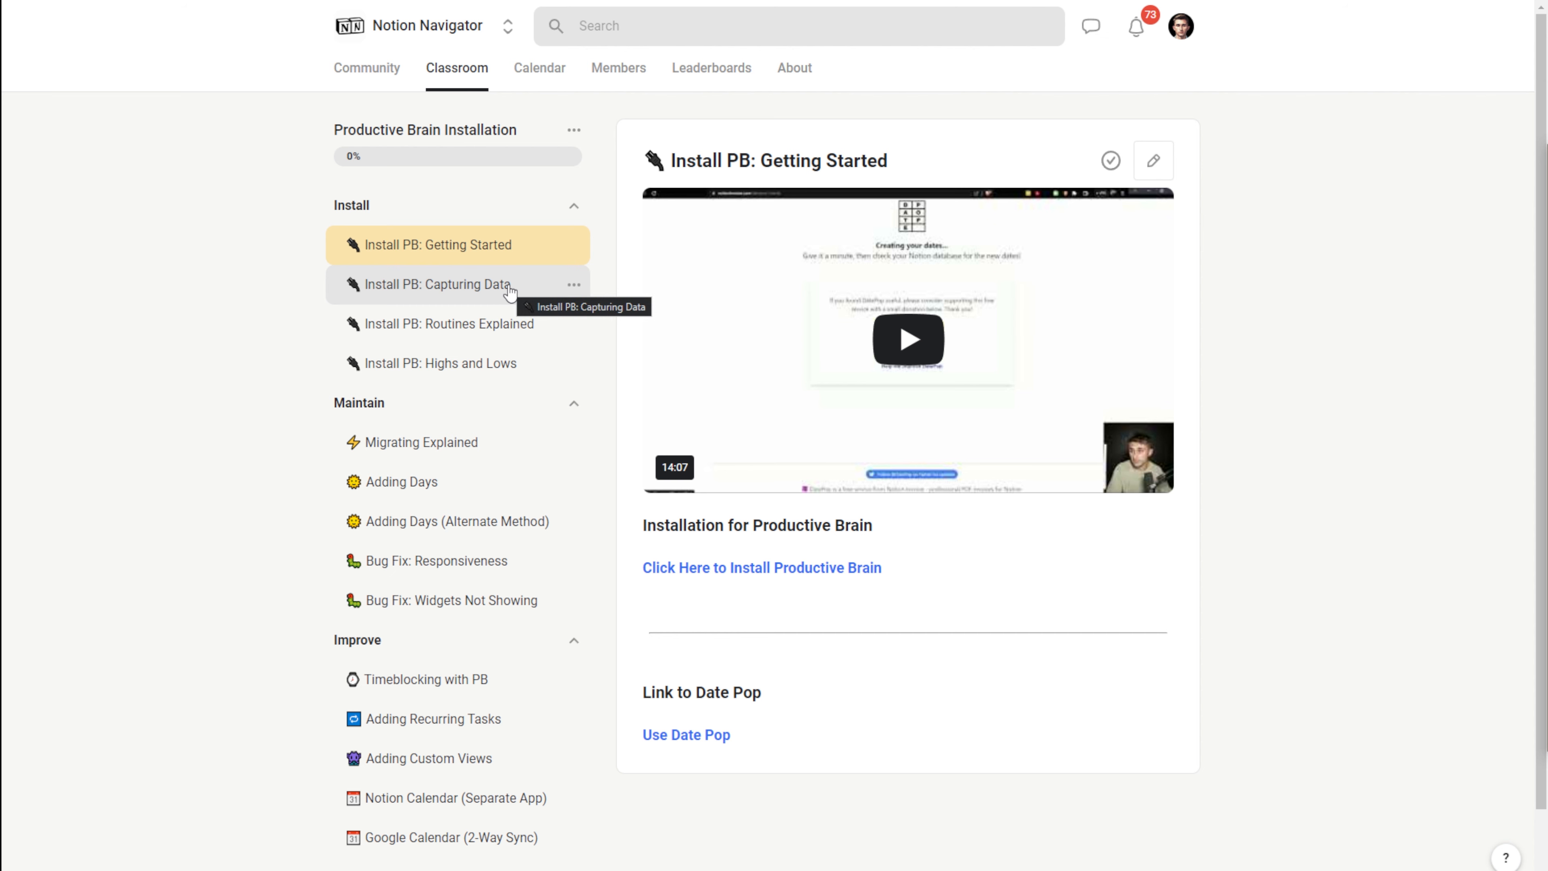
Scroll down through the Notion Navigator community feed of posts
scroll(509, 292, down, 1)
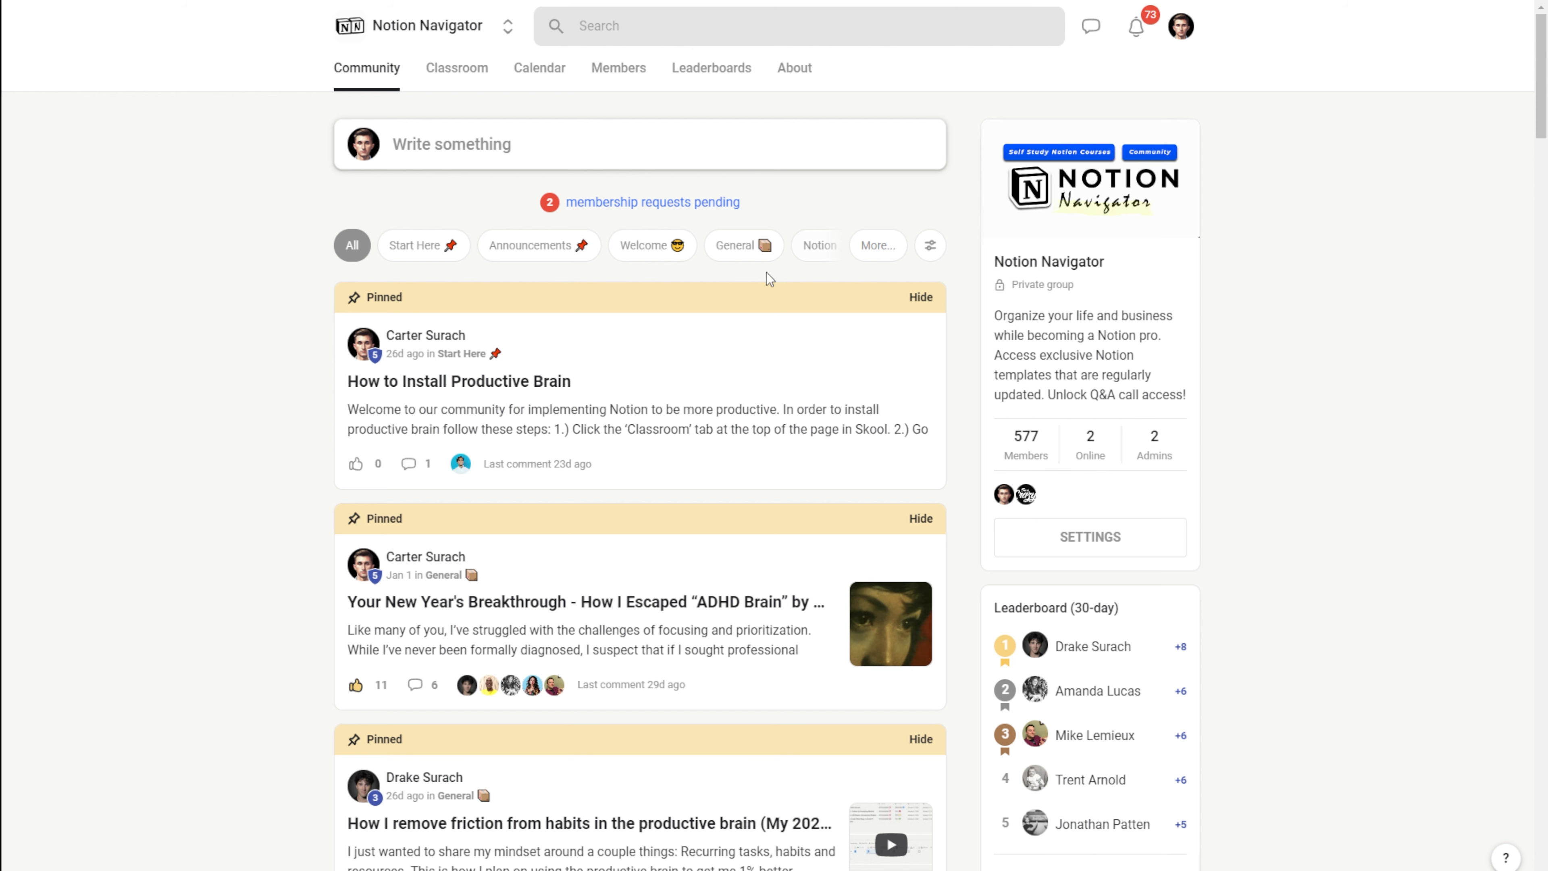
scroll(277, 374, down, 5)
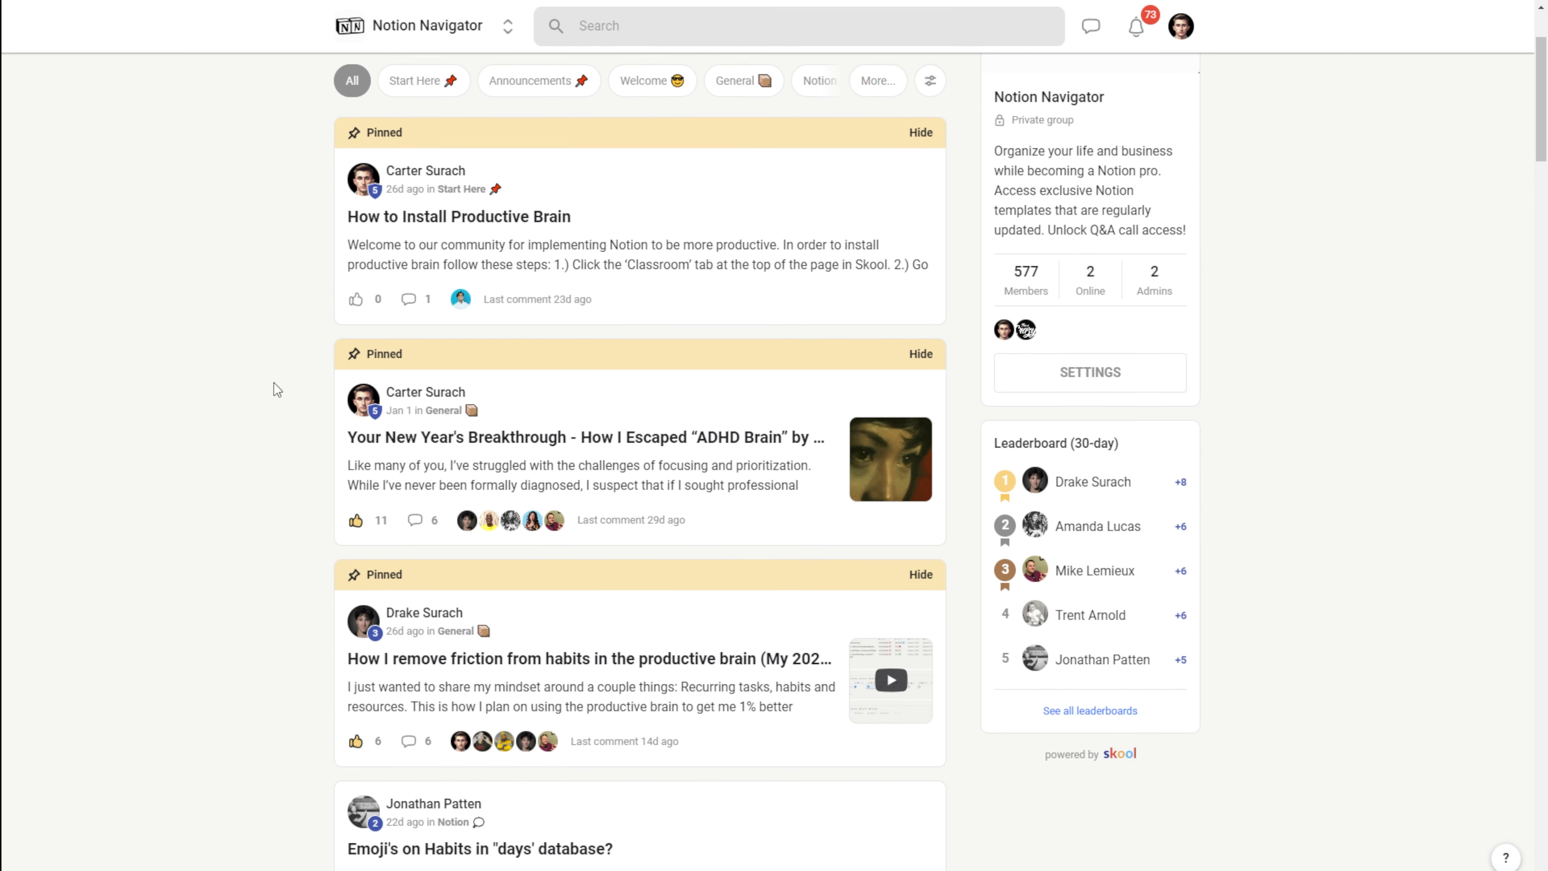
scroll(273, 383, down, 8)
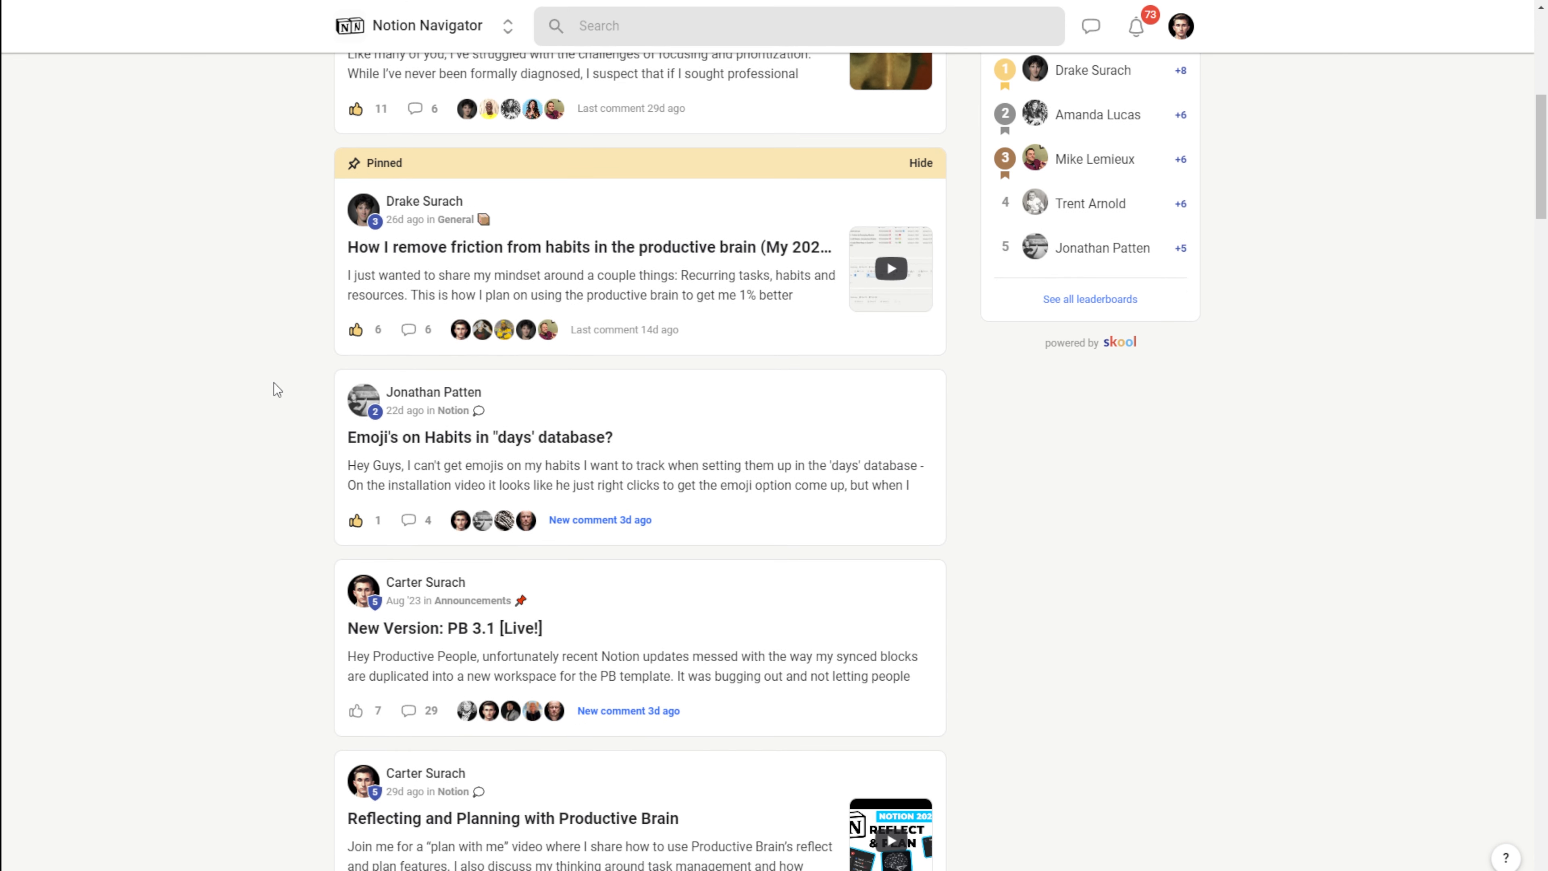
scroll(273, 383, down, 8)
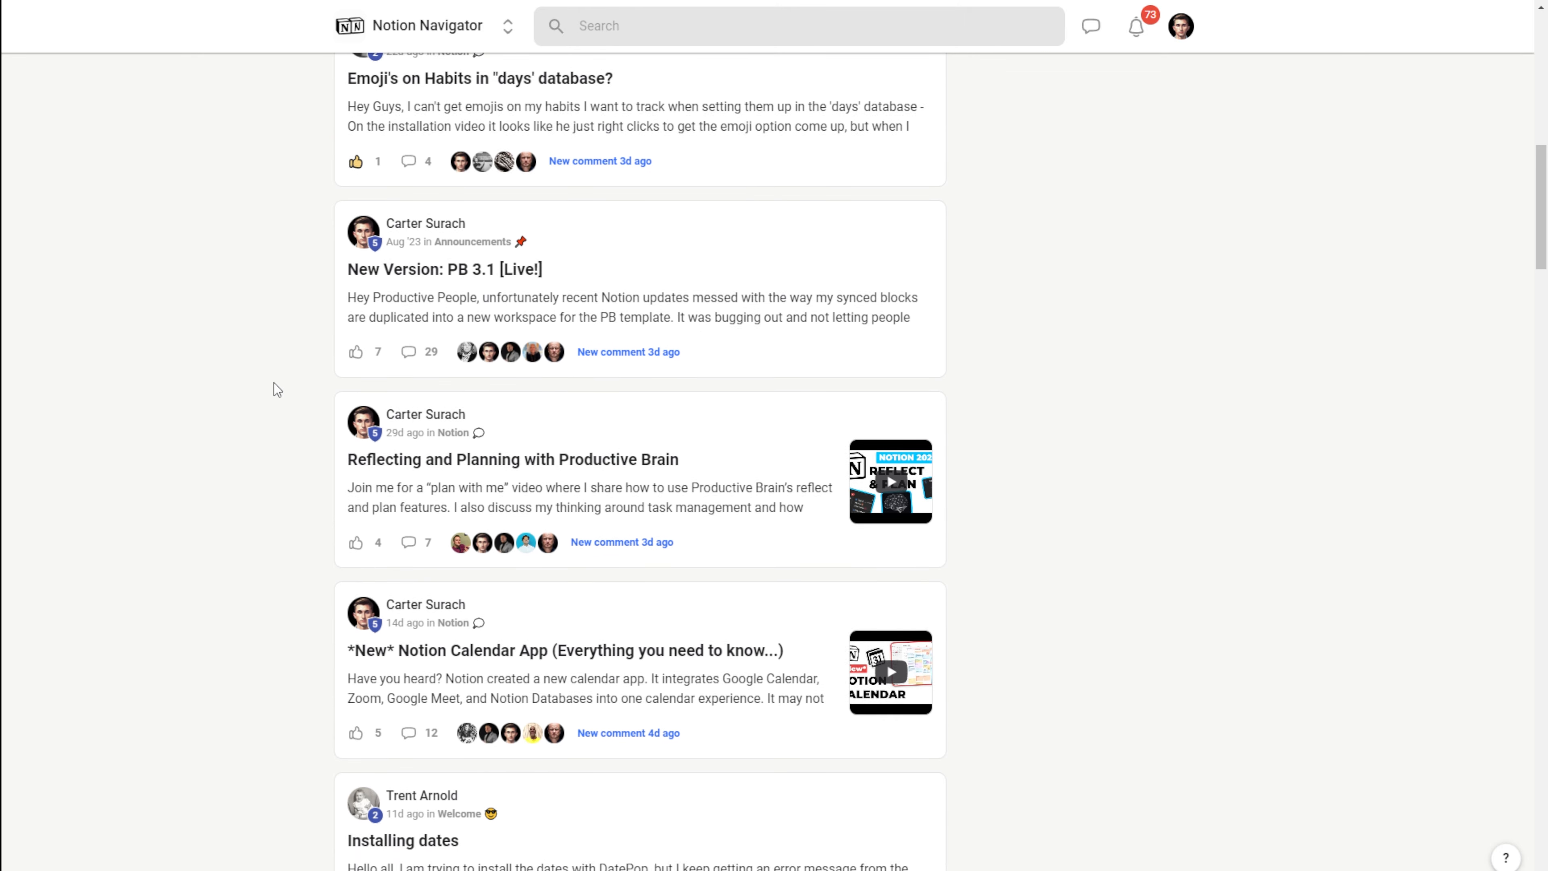
scroll(273, 382, down, 11)
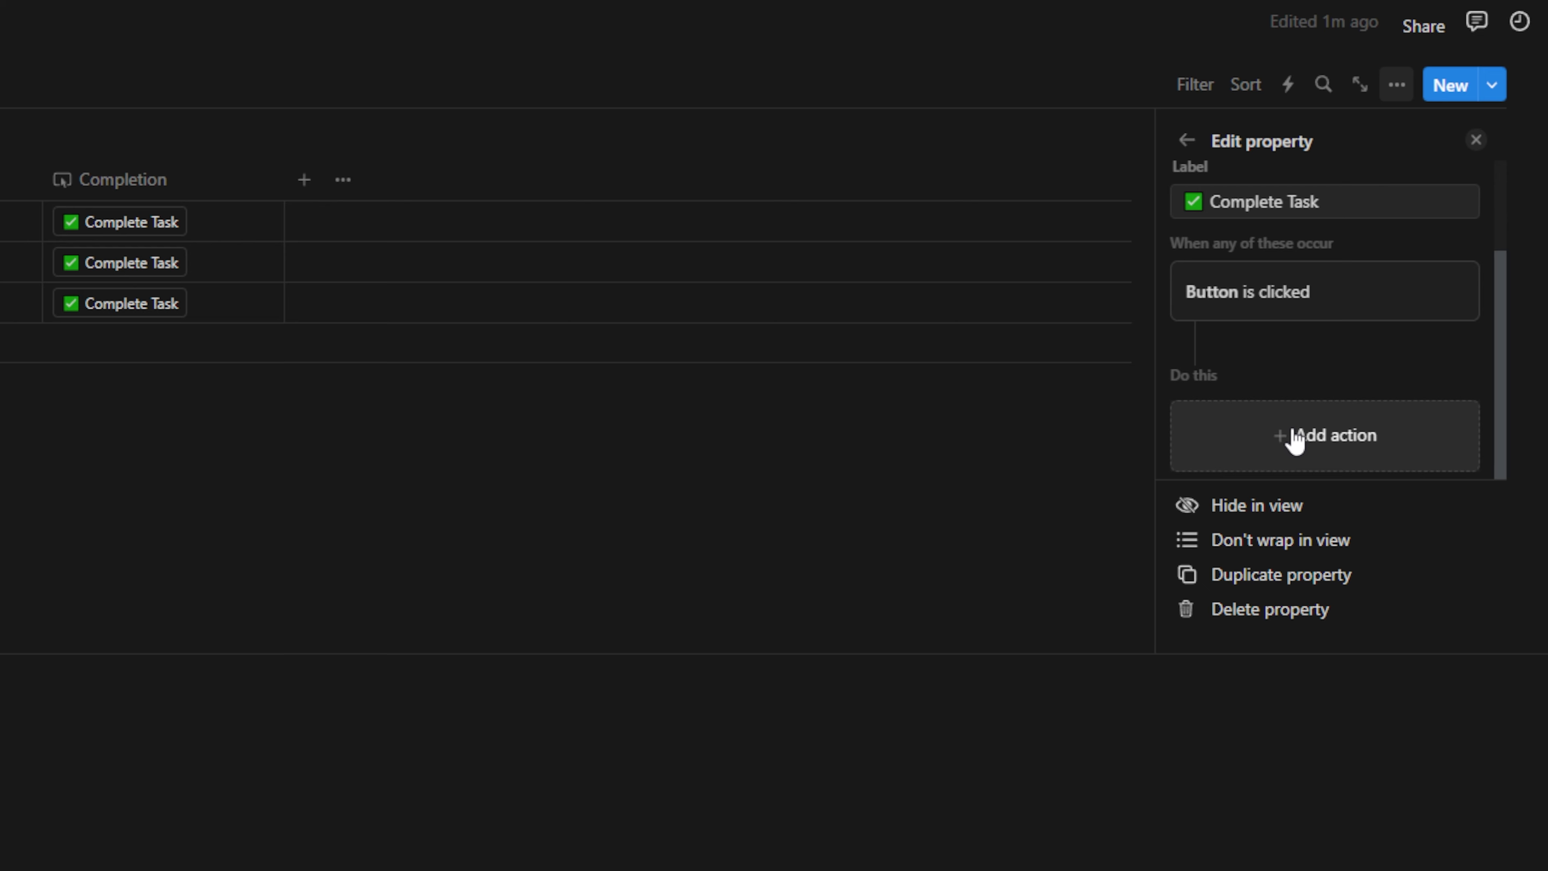
Try an 'Add page to' action on the Completion button, then remove that step
click(1296, 439)
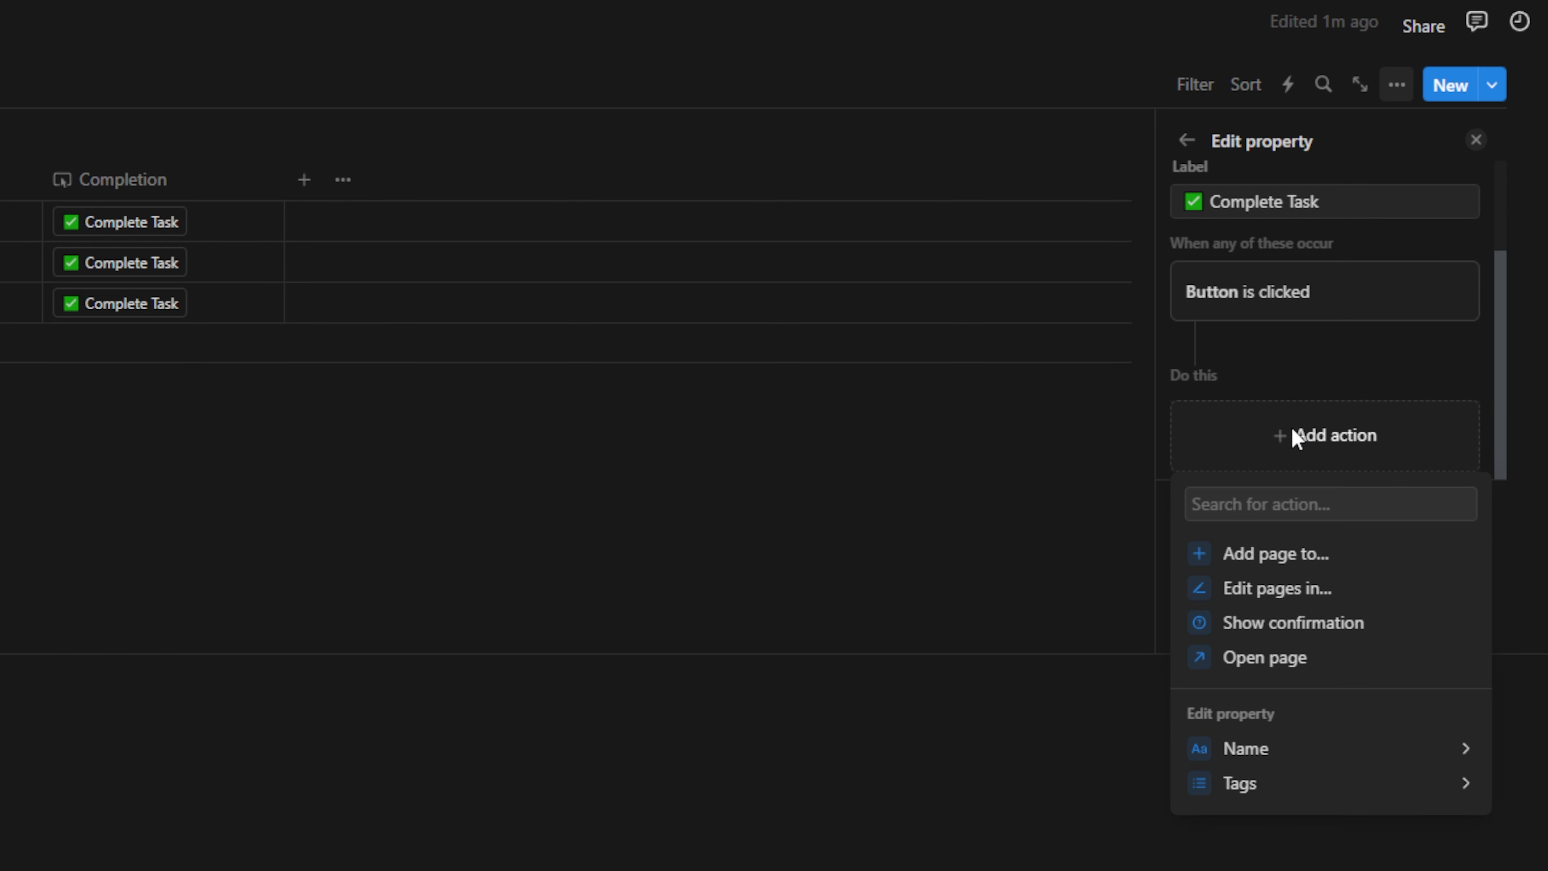
click(1277, 555)
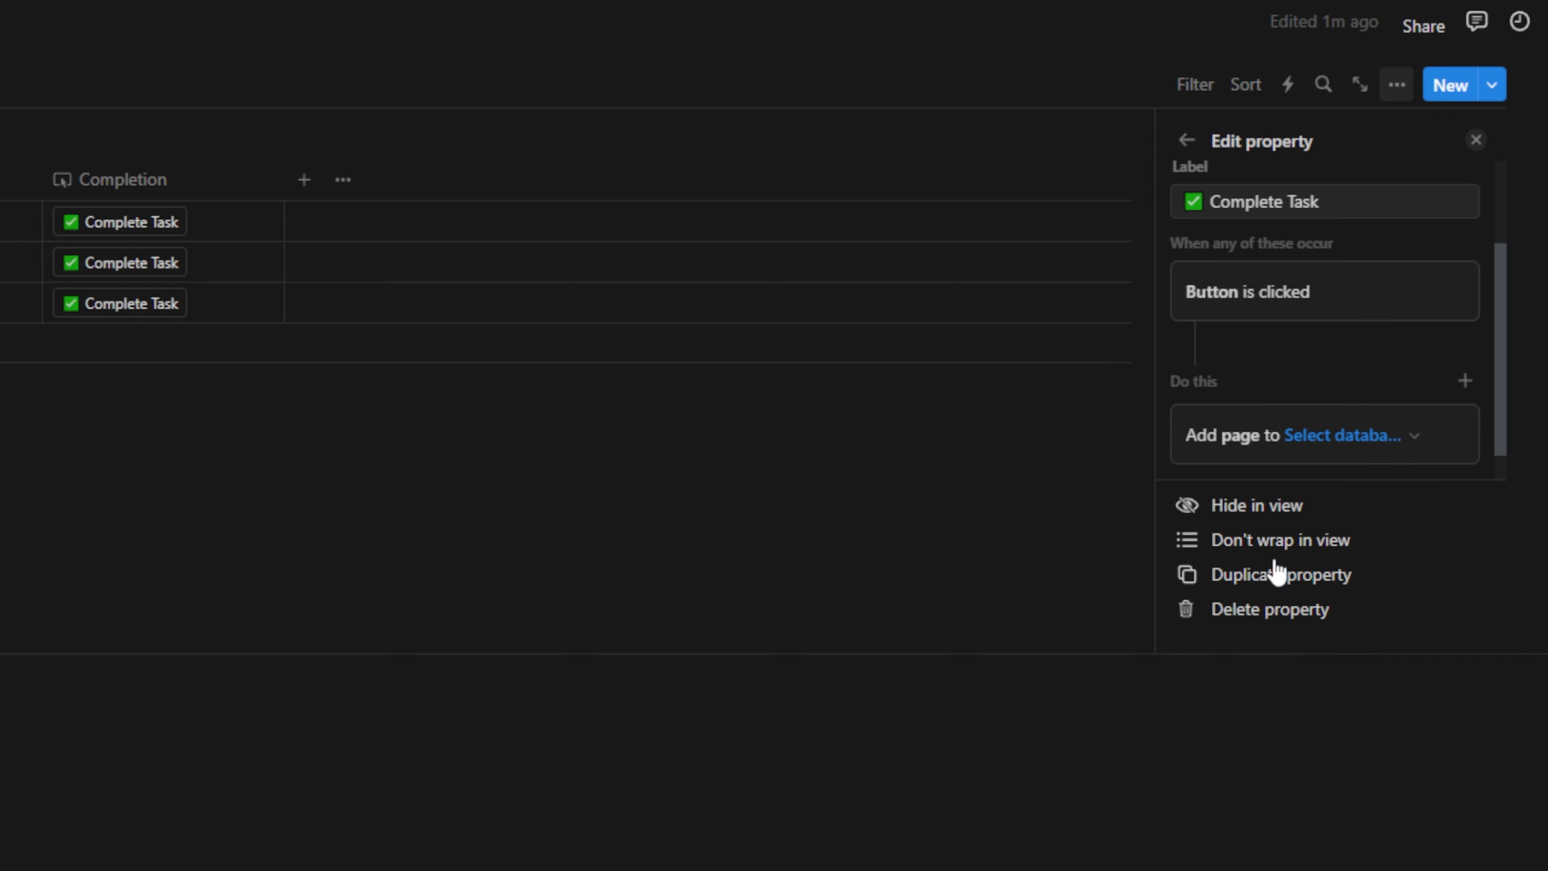
click(1362, 449)
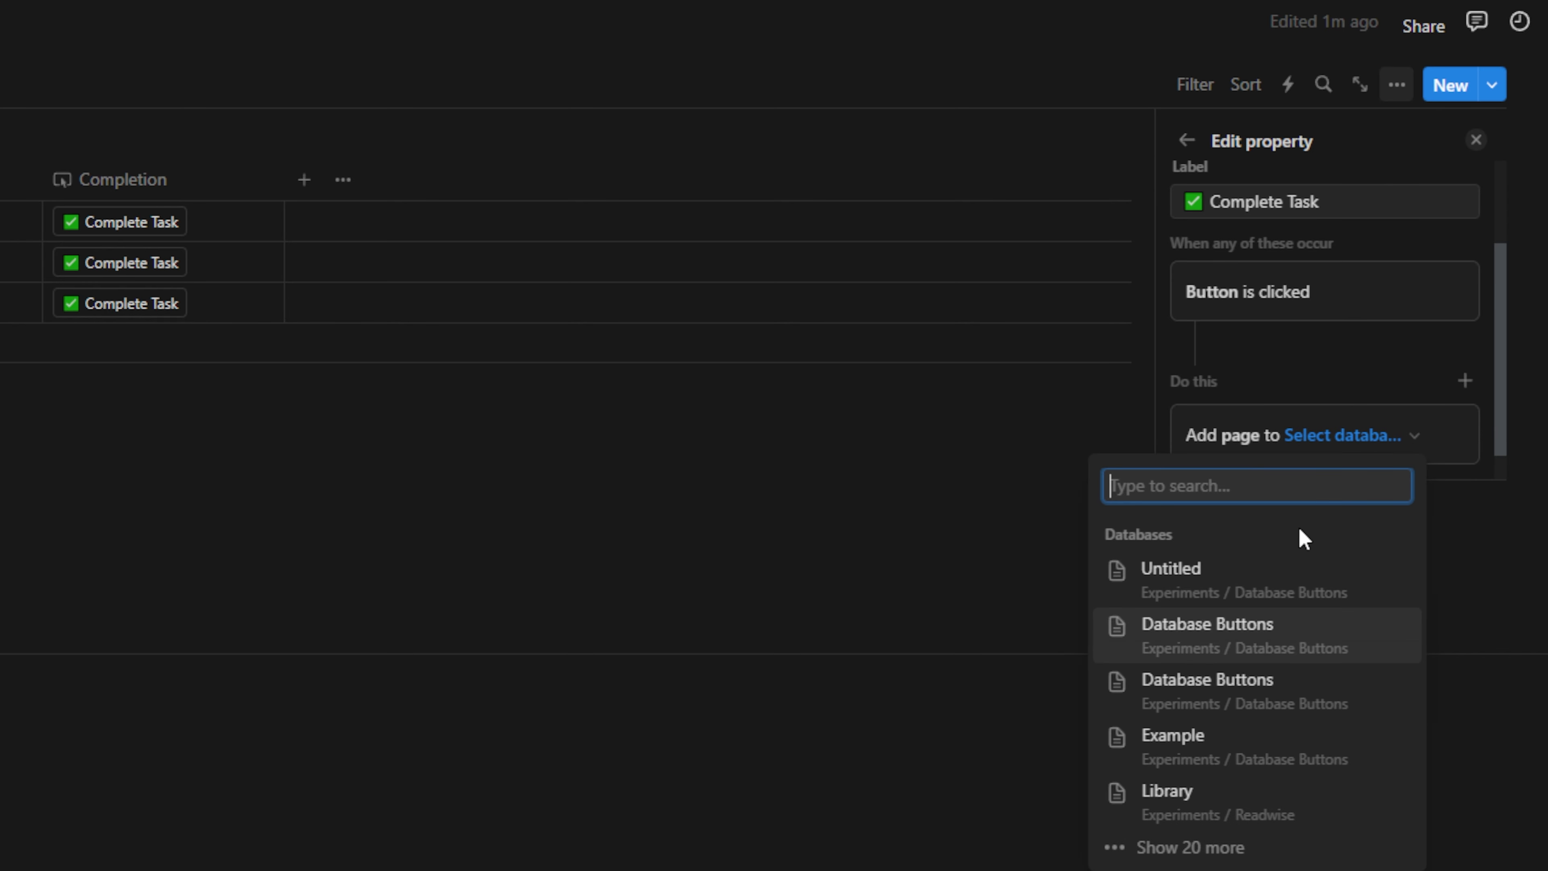
click(1431, 348)
click(1300, 435)
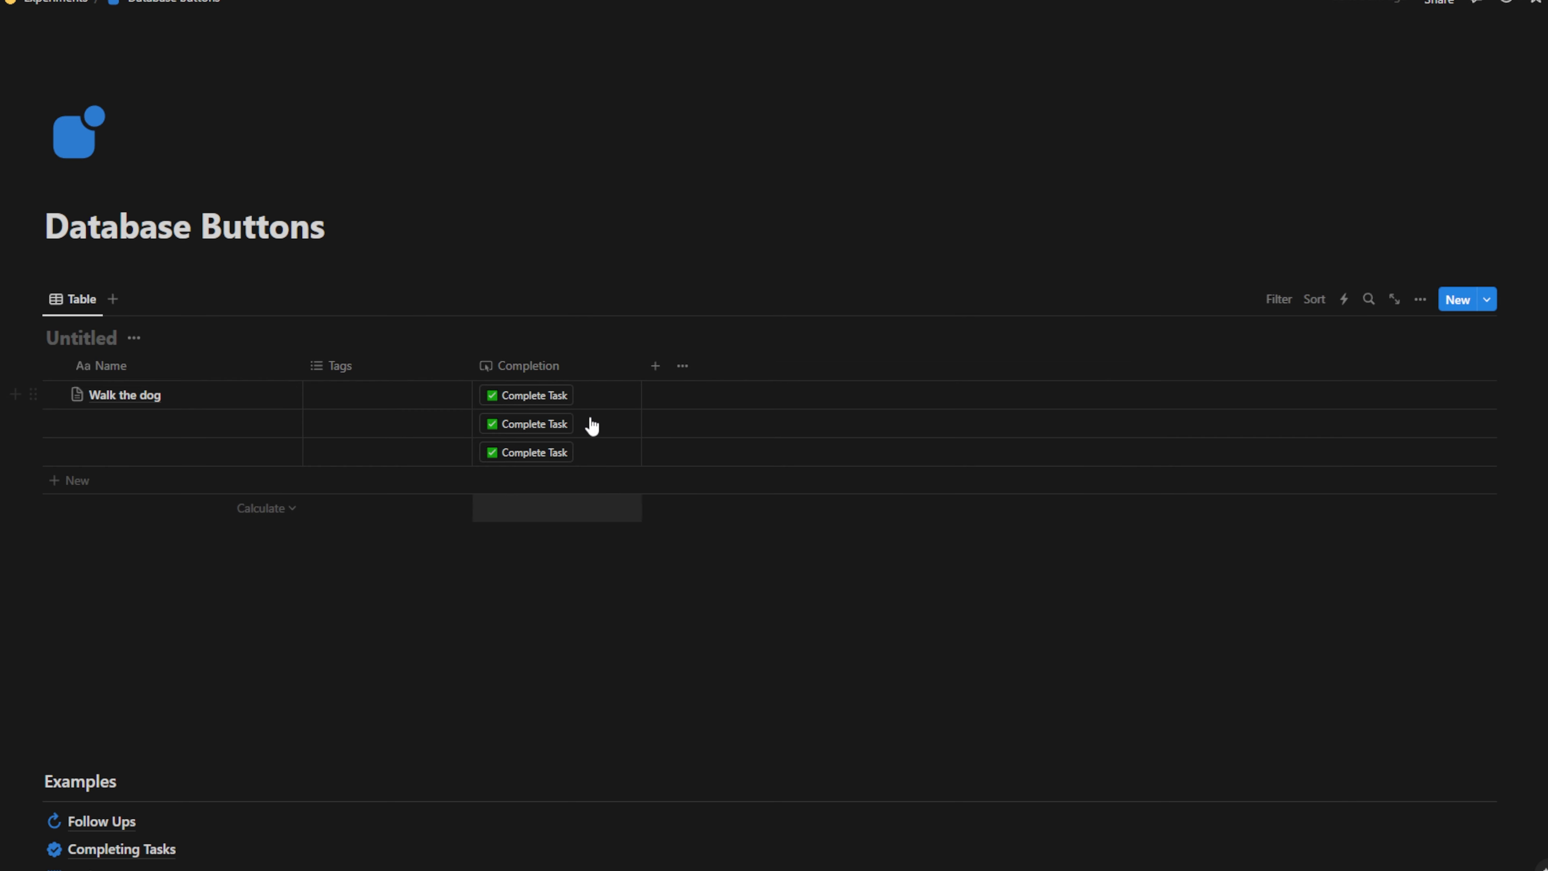
Narrow the Completion column and add a Person property named Assignee
drag(641, 365, 590, 367)
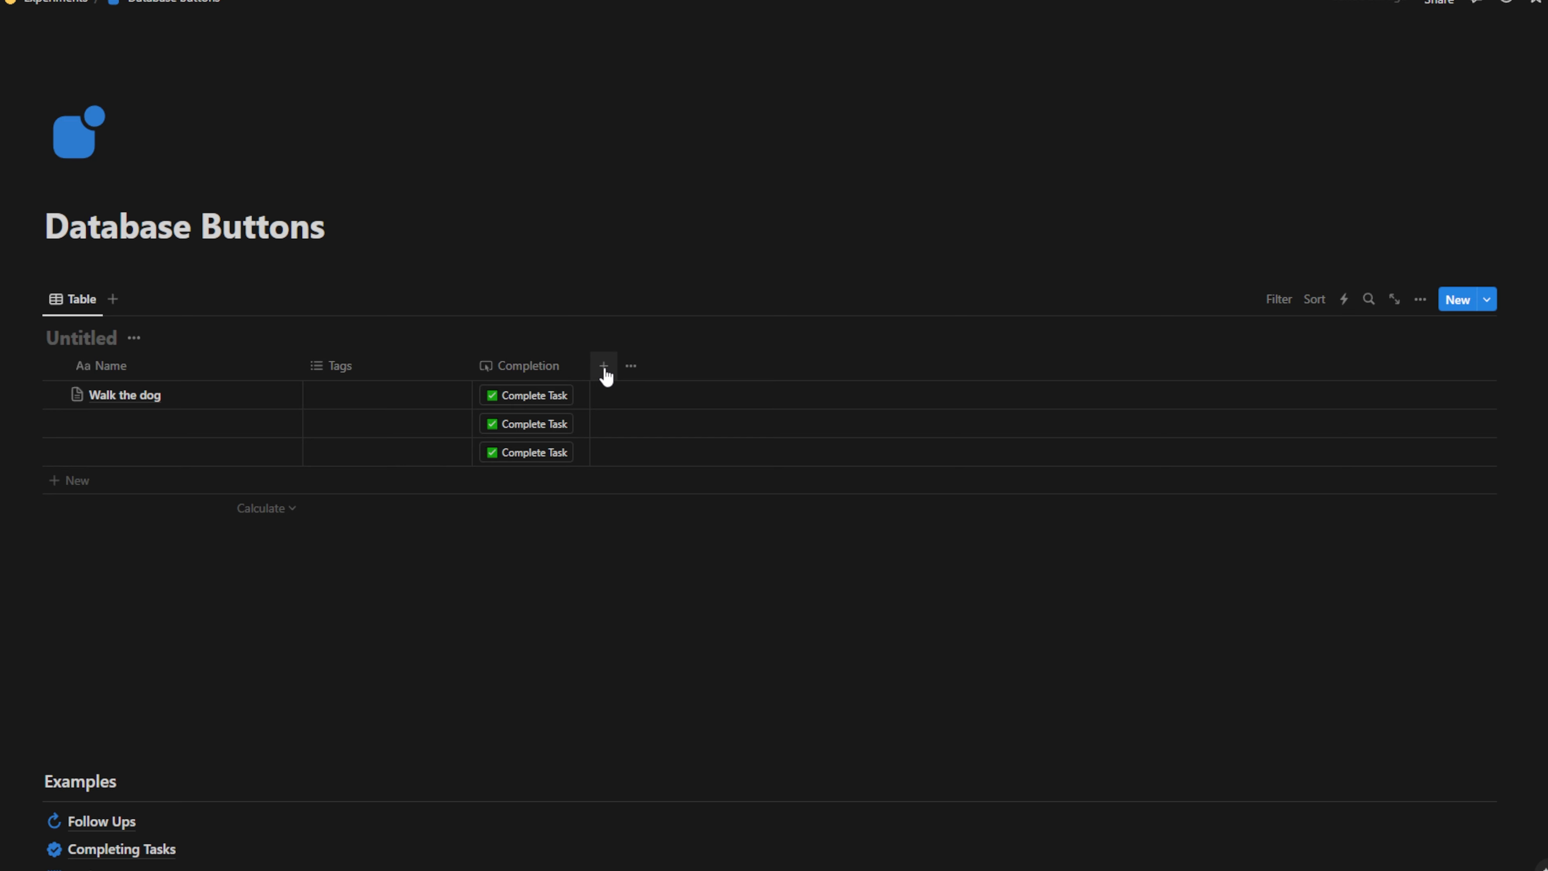
click(605, 373)
text(person)
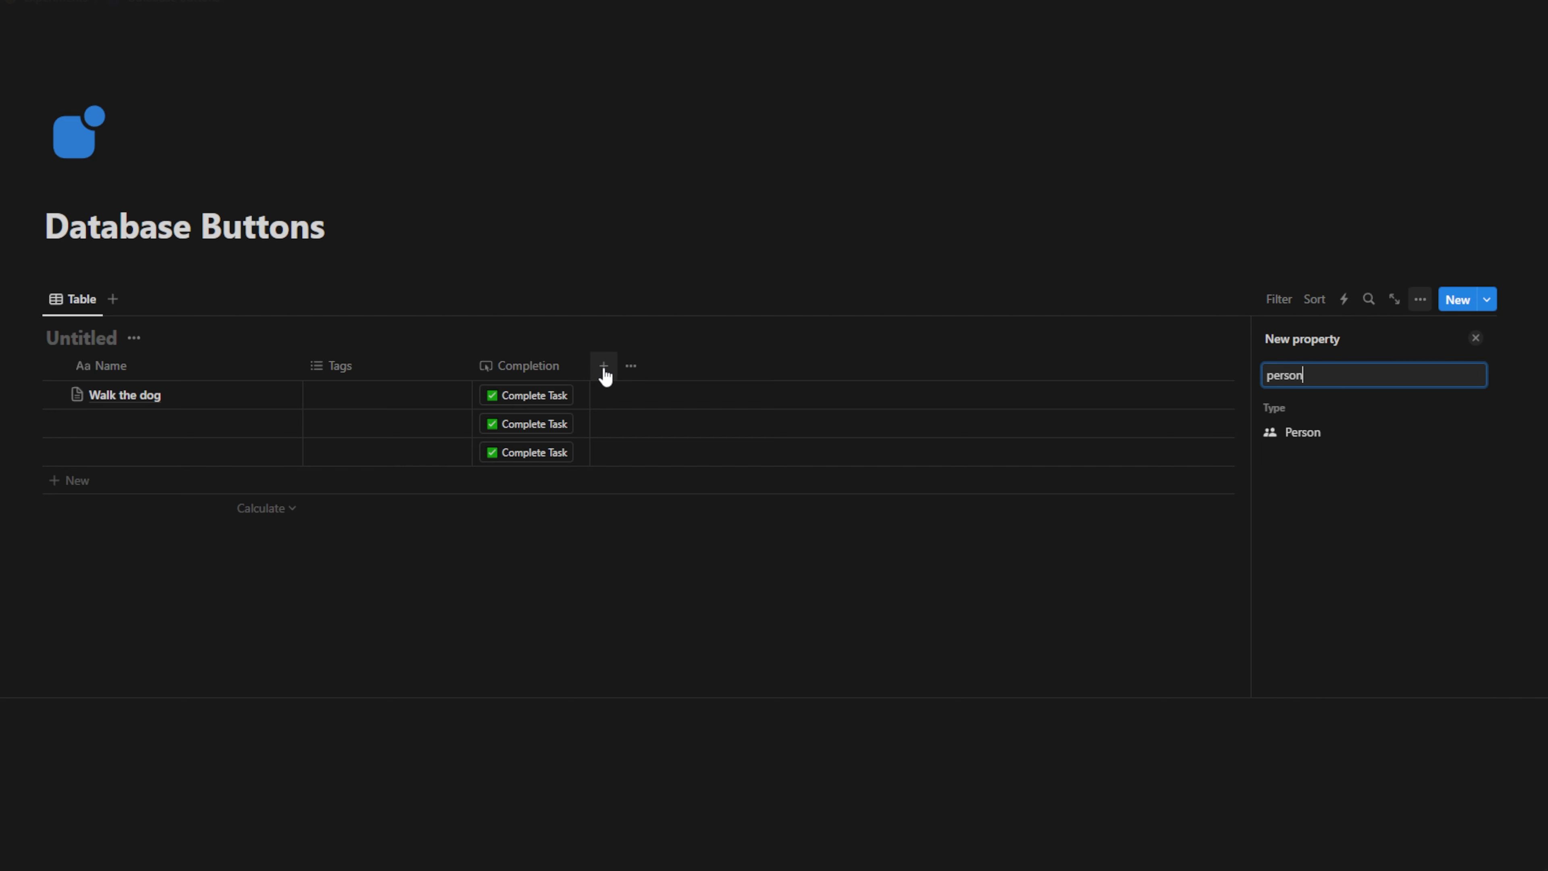
click(1317, 433)
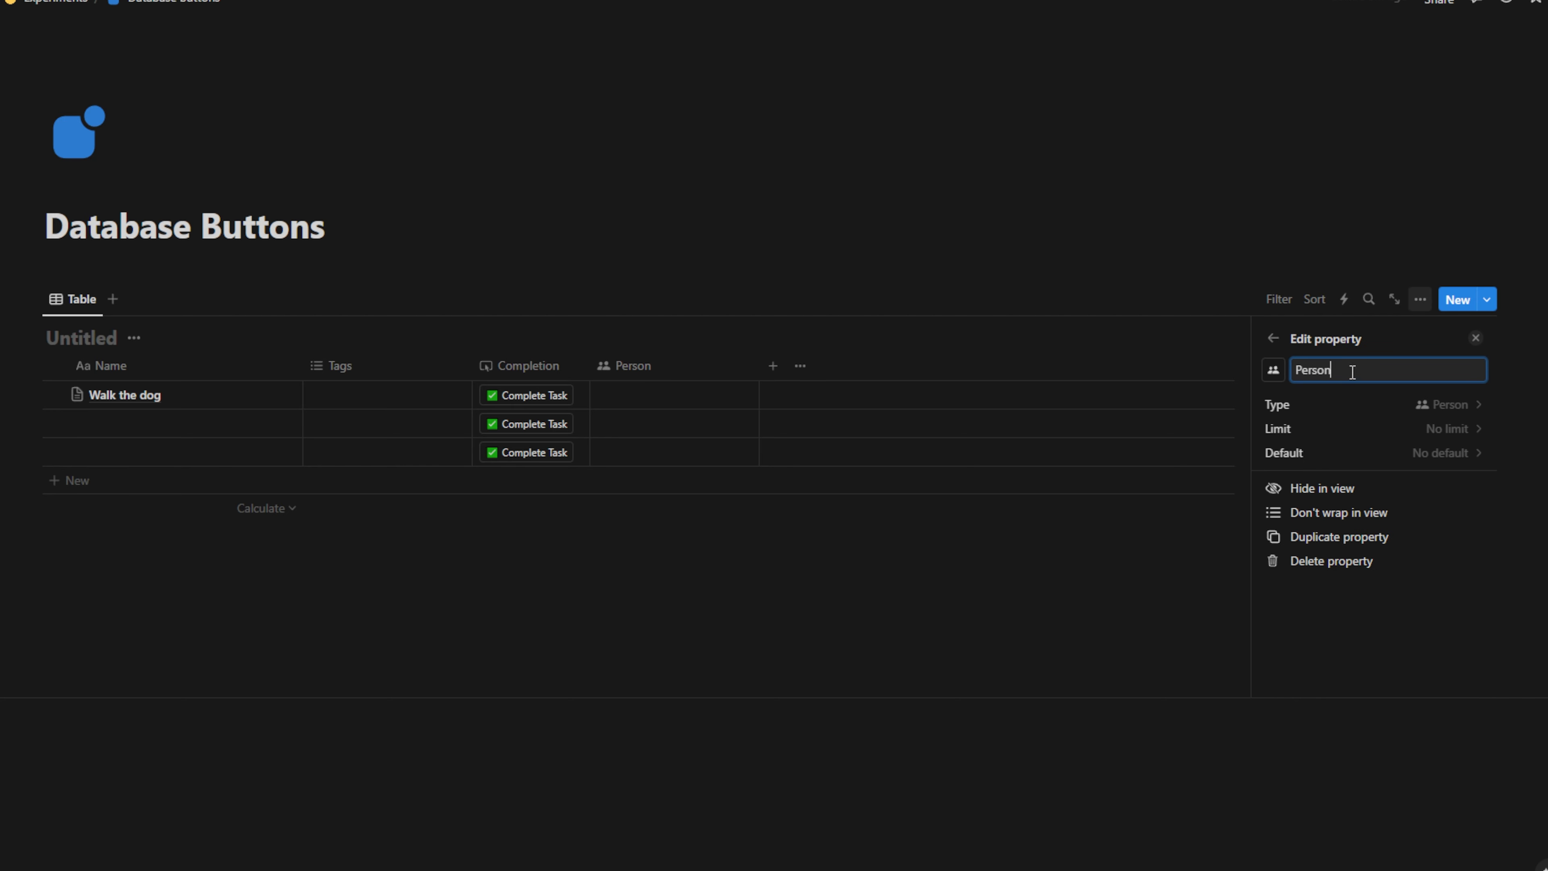
text(Assignee)
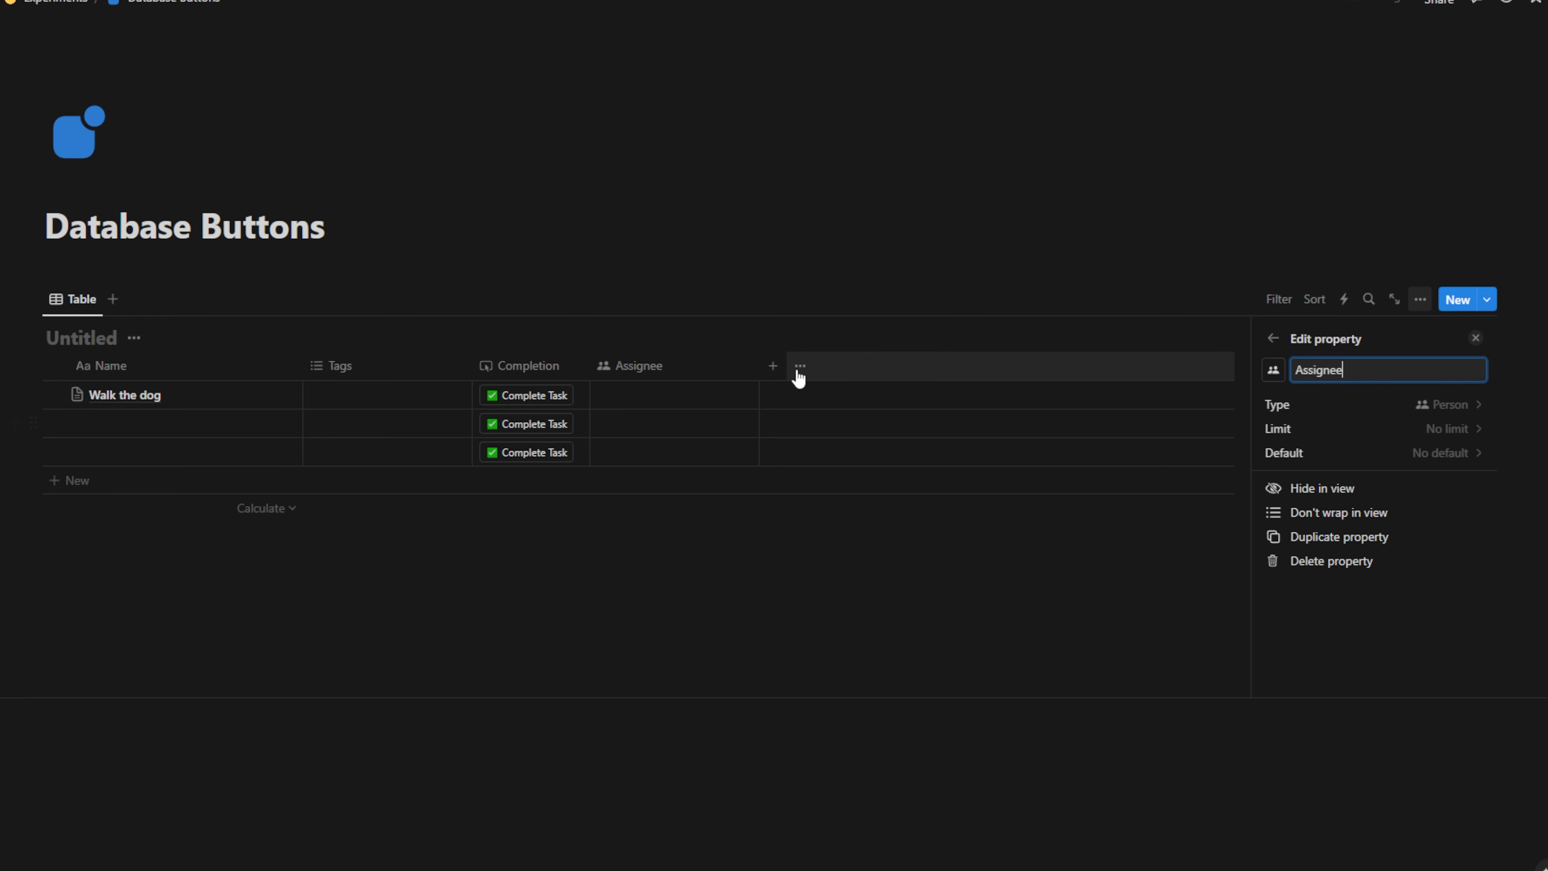
Add a Select column with Assigned and Complete options, setting Walk the dog to Complete
click(772, 365)
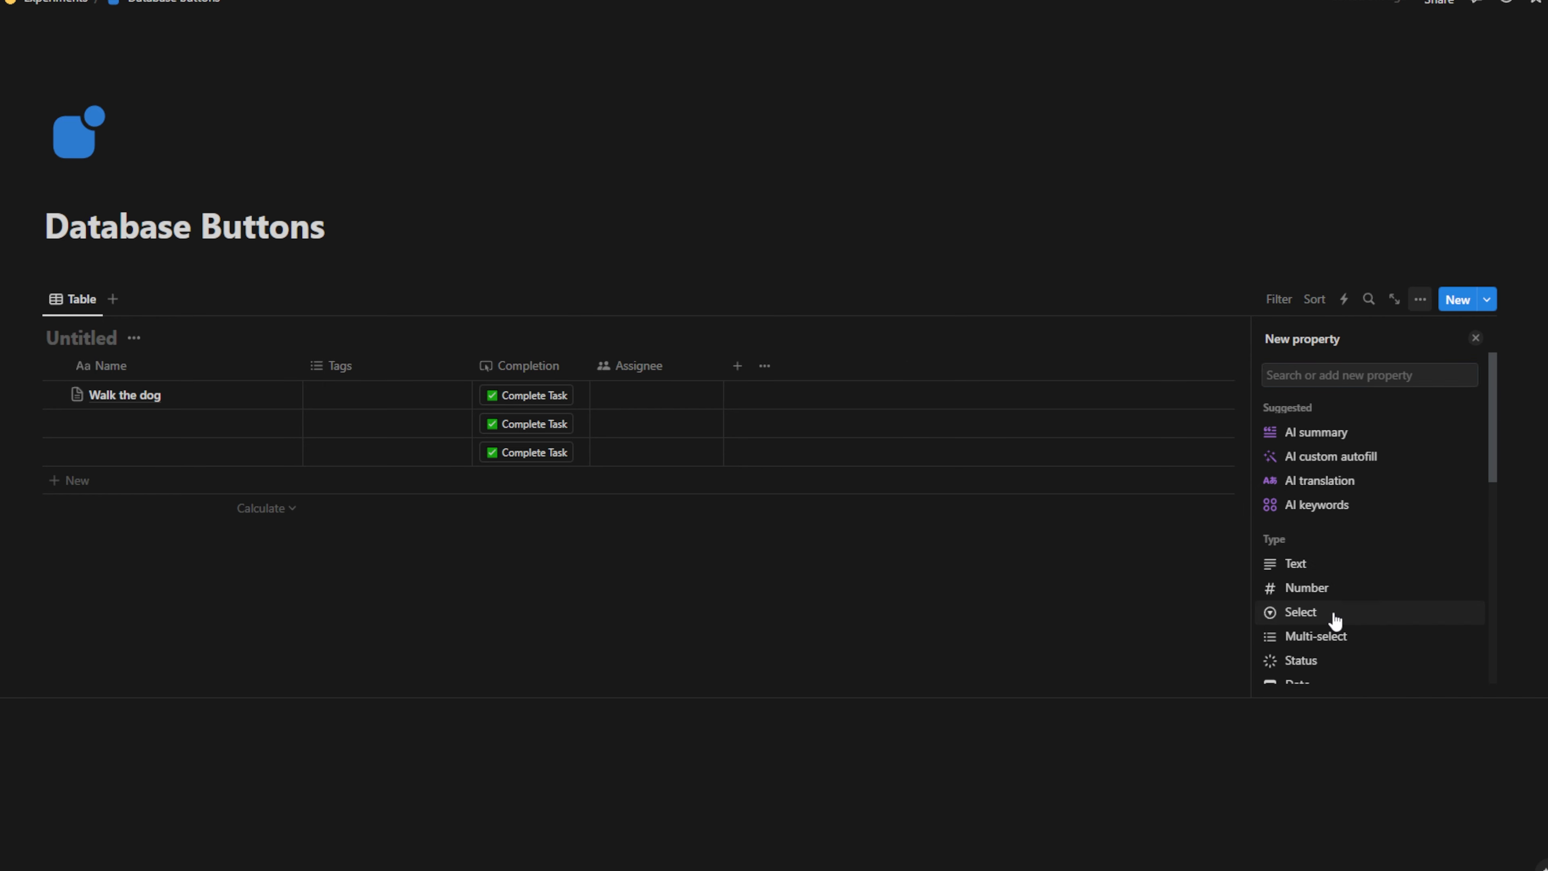
click(1334, 619)
click(845, 403)
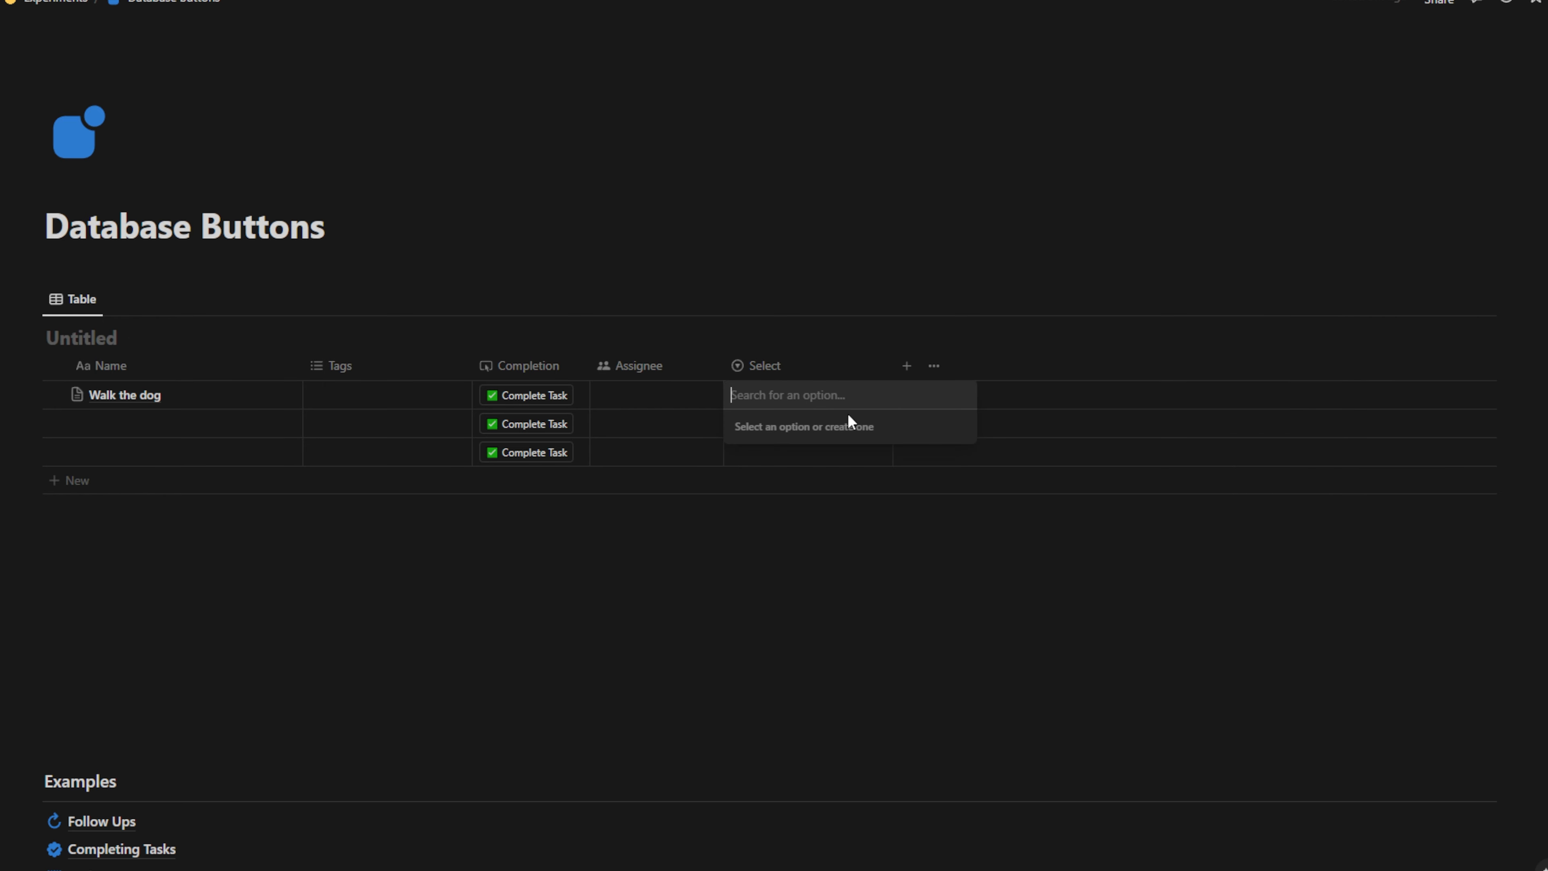
key(Escape)
text(Ass)
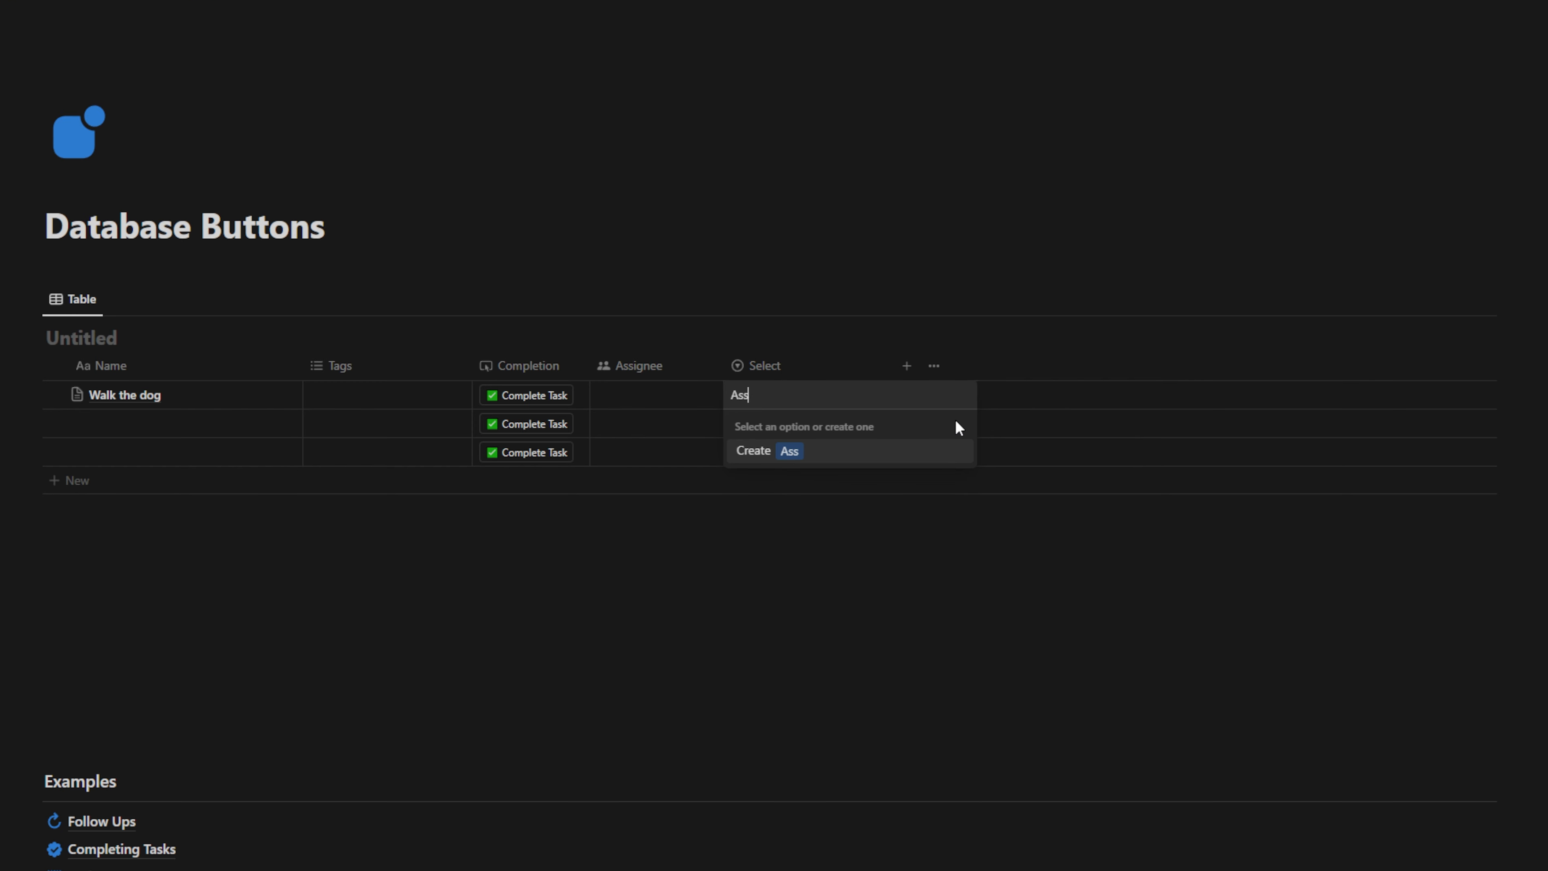
text(igned)
key(Return)
text(Complete)
key(Return)
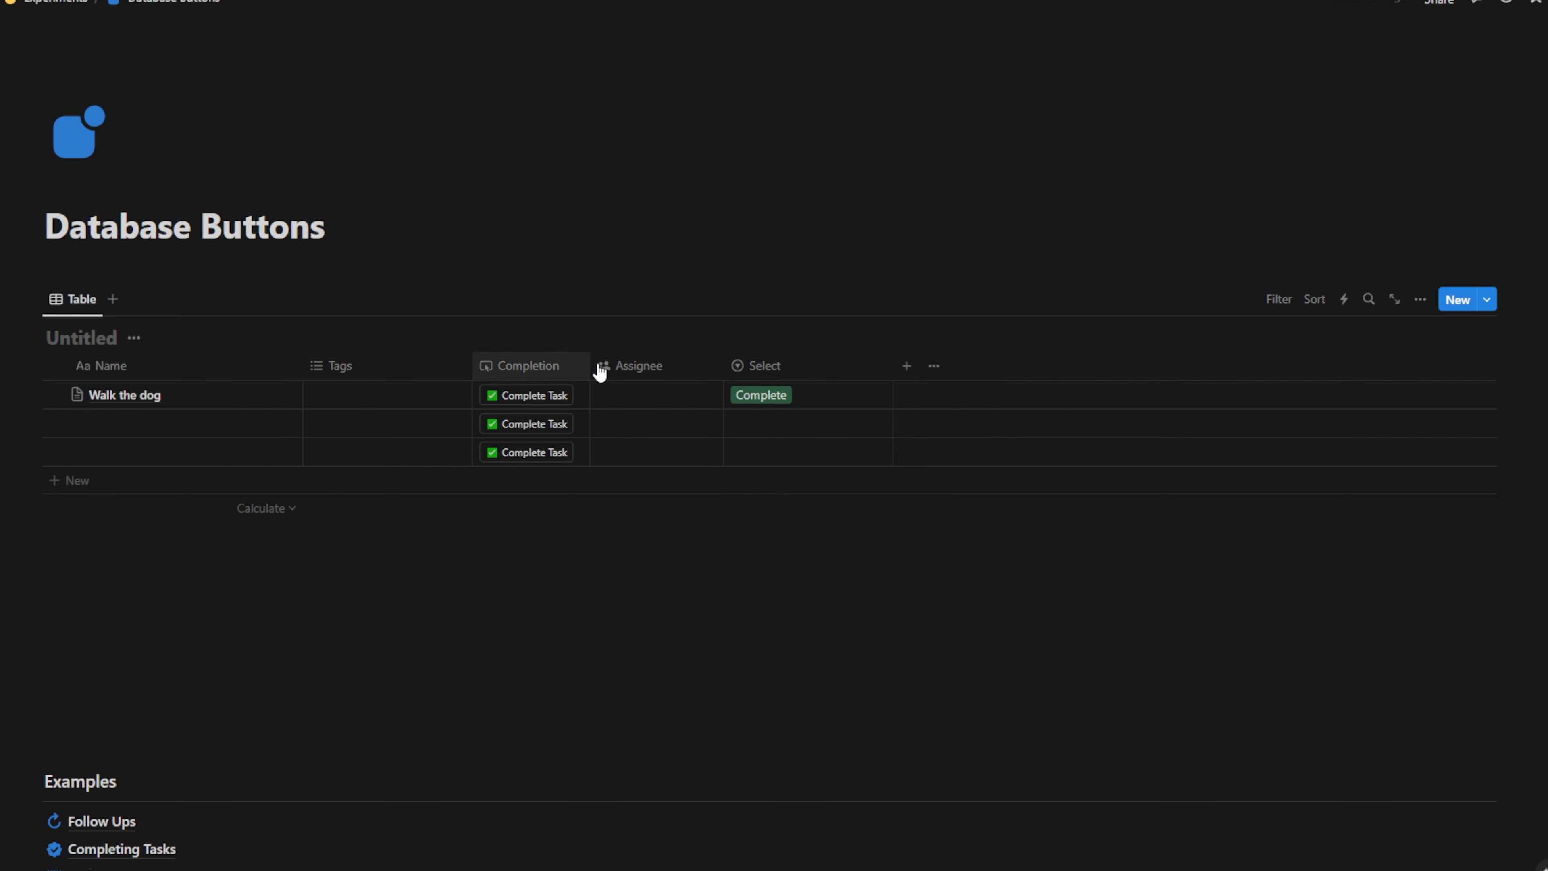
click(1421, 301)
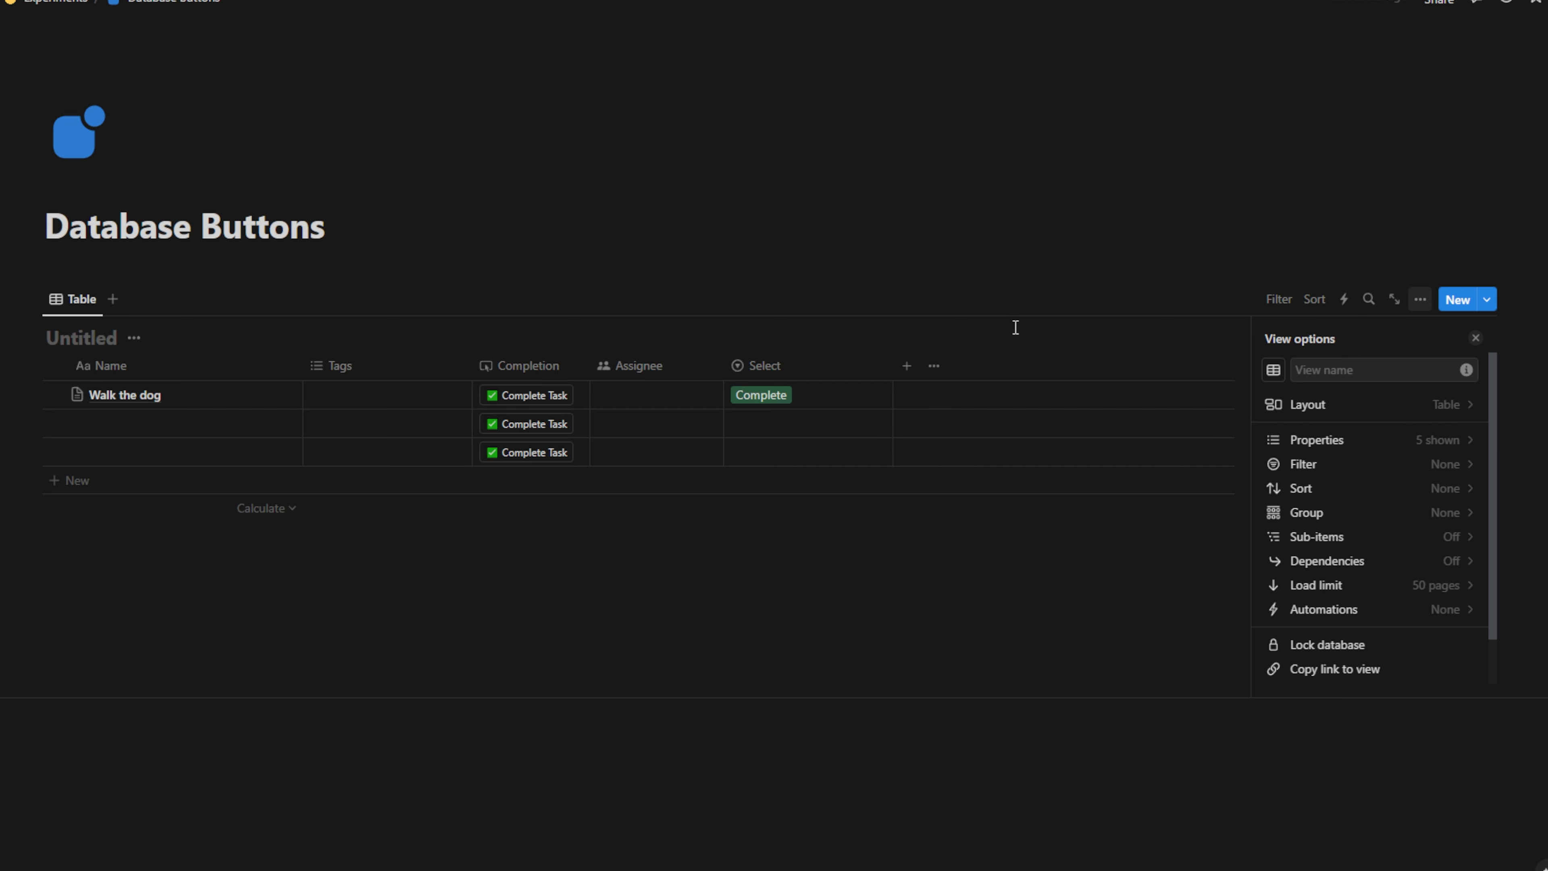
click(1110, 329)
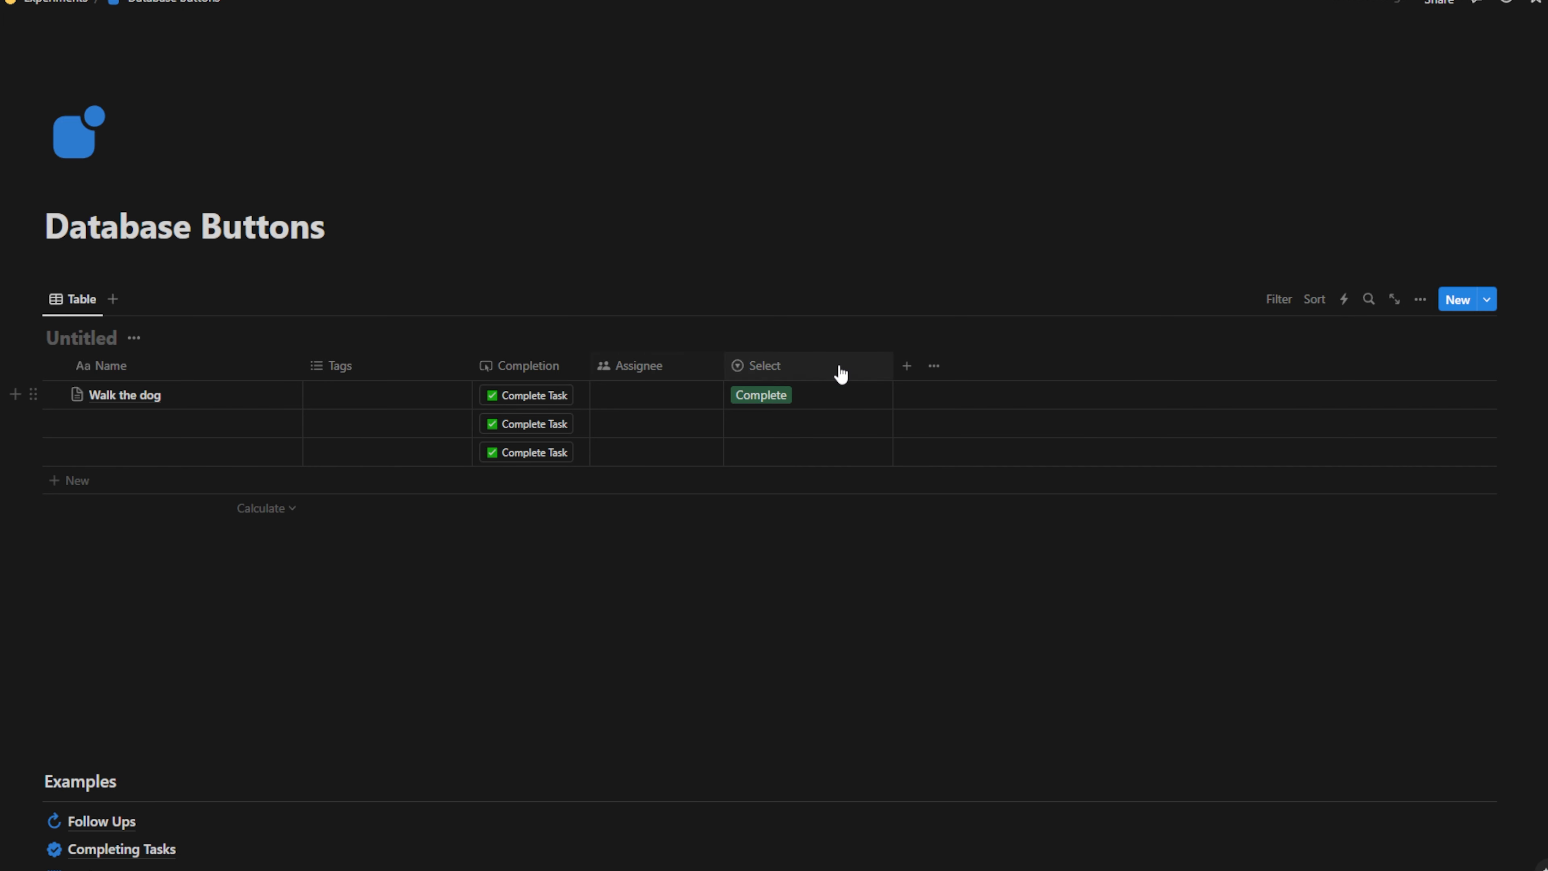
Add a button property named Ownership, placed between the Tags and Completion columns
click(907, 368)
text(button)
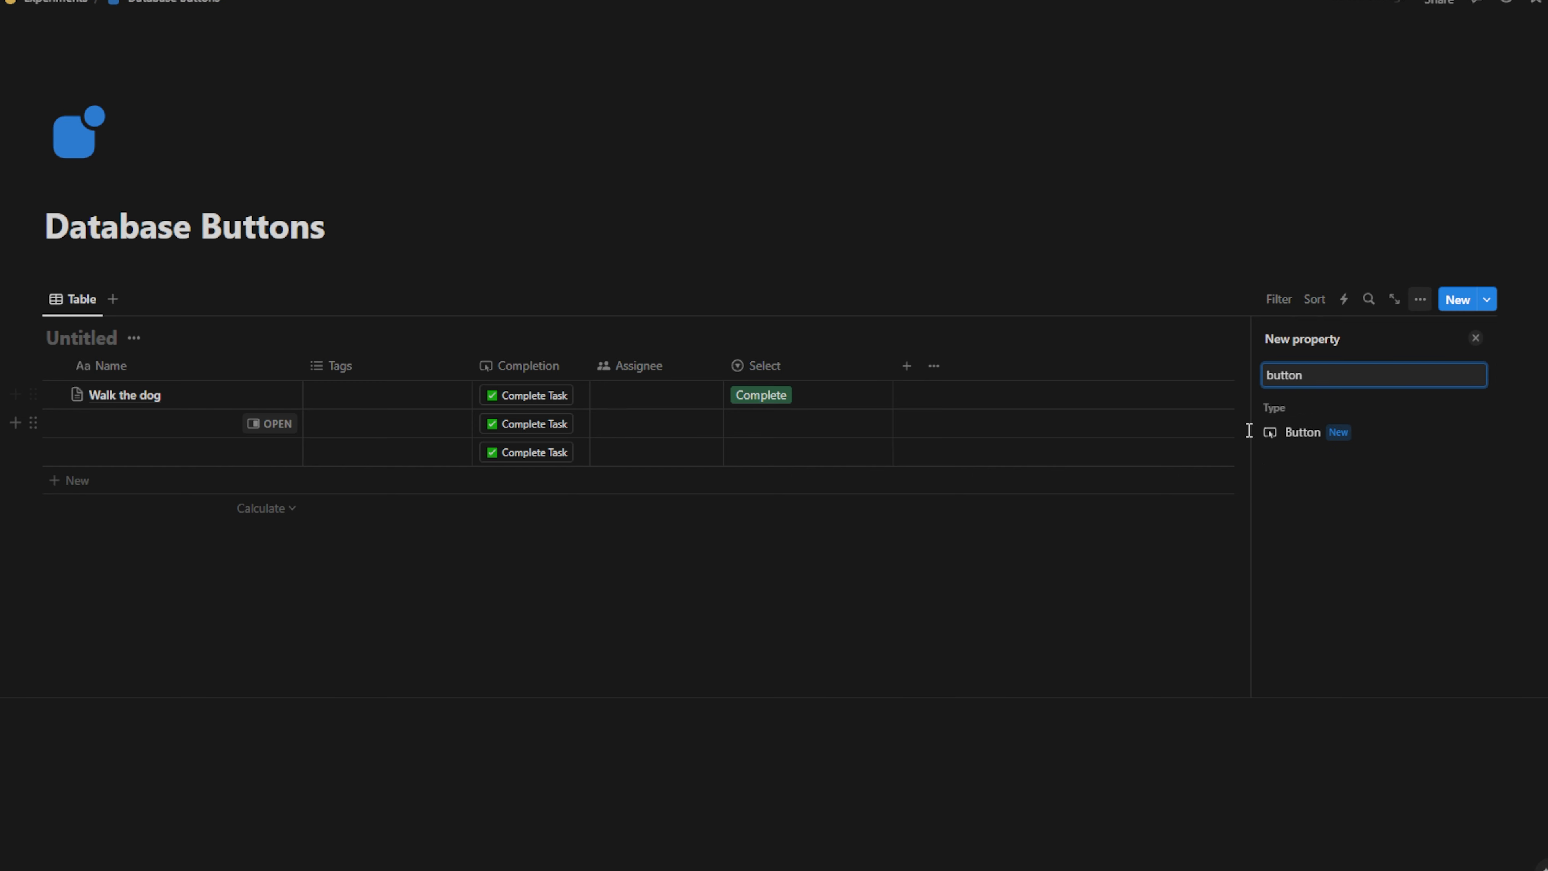
click(1311, 435)
drag(985, 370, 555, 366)
click(634, 363)
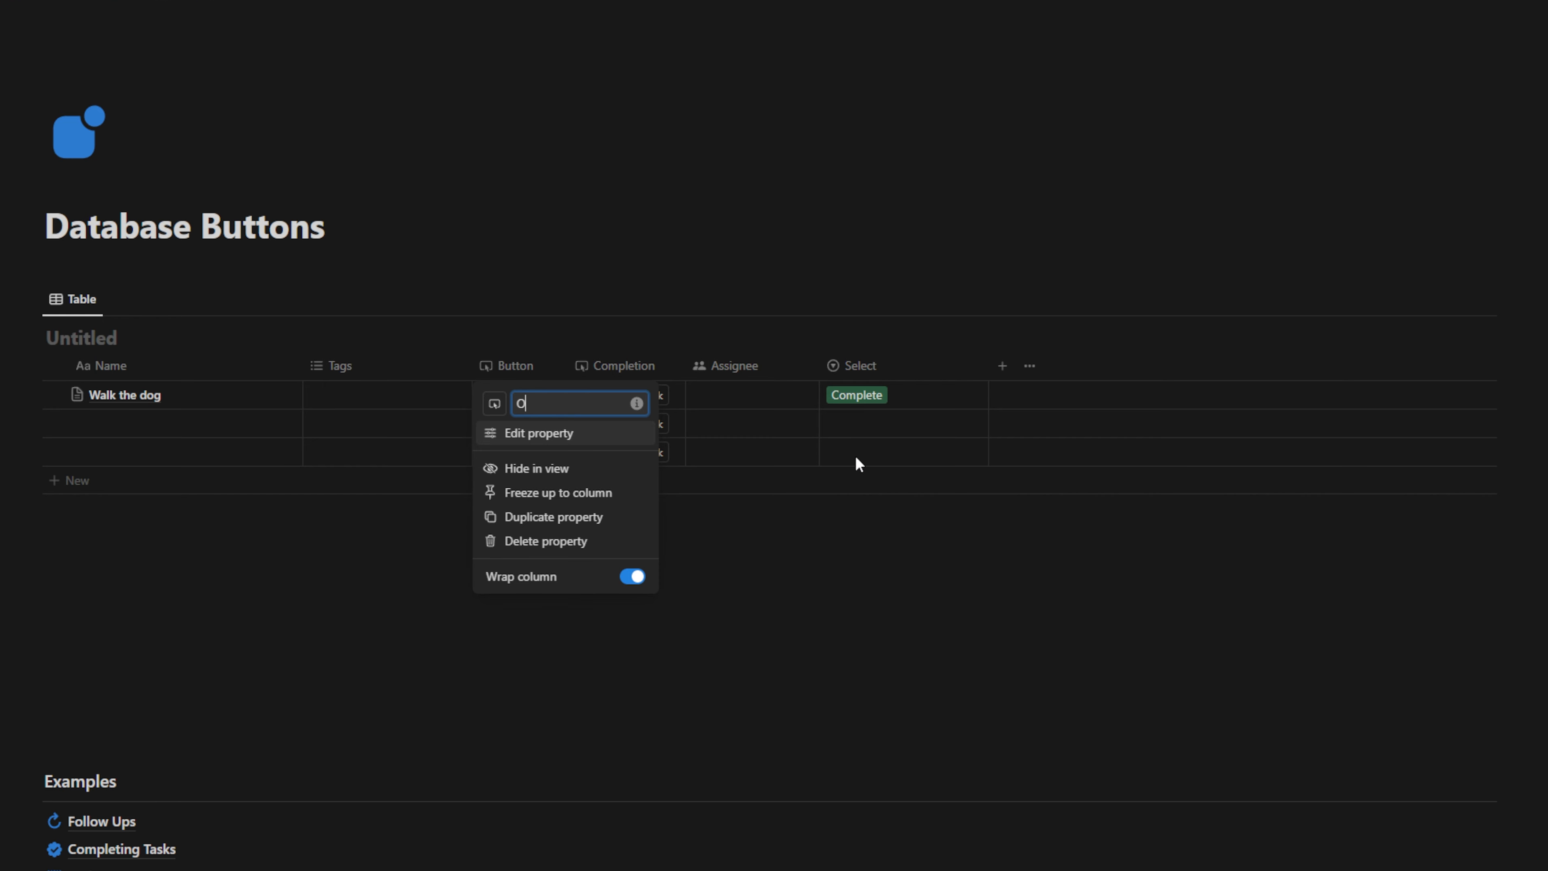
key(Return)
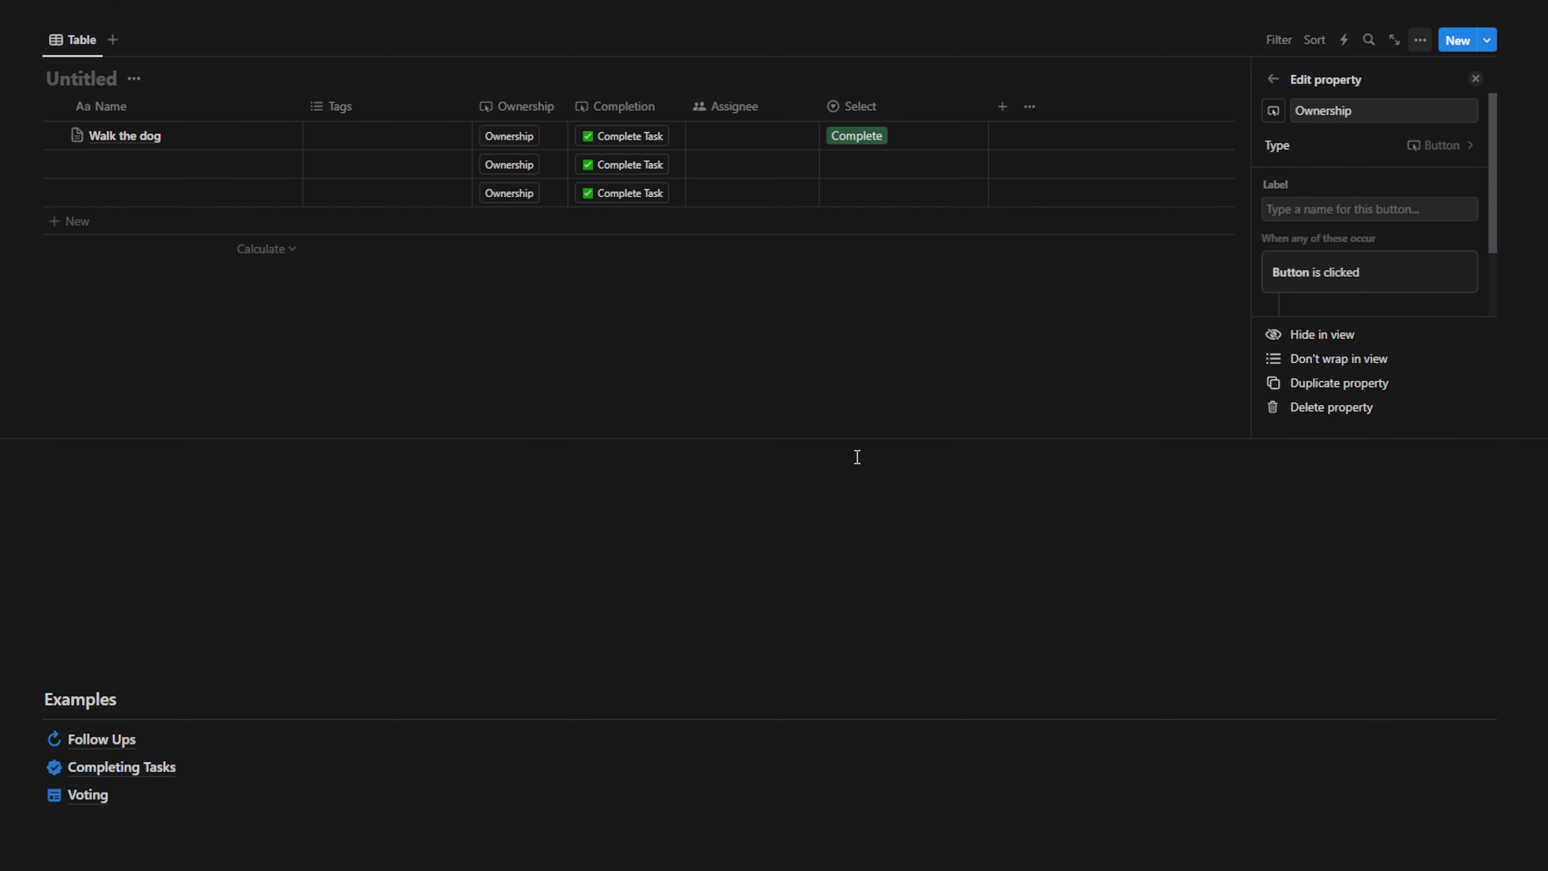
click(1367, 209)
Label the Ownership button ✋ Assign to me
text(Assign to me)
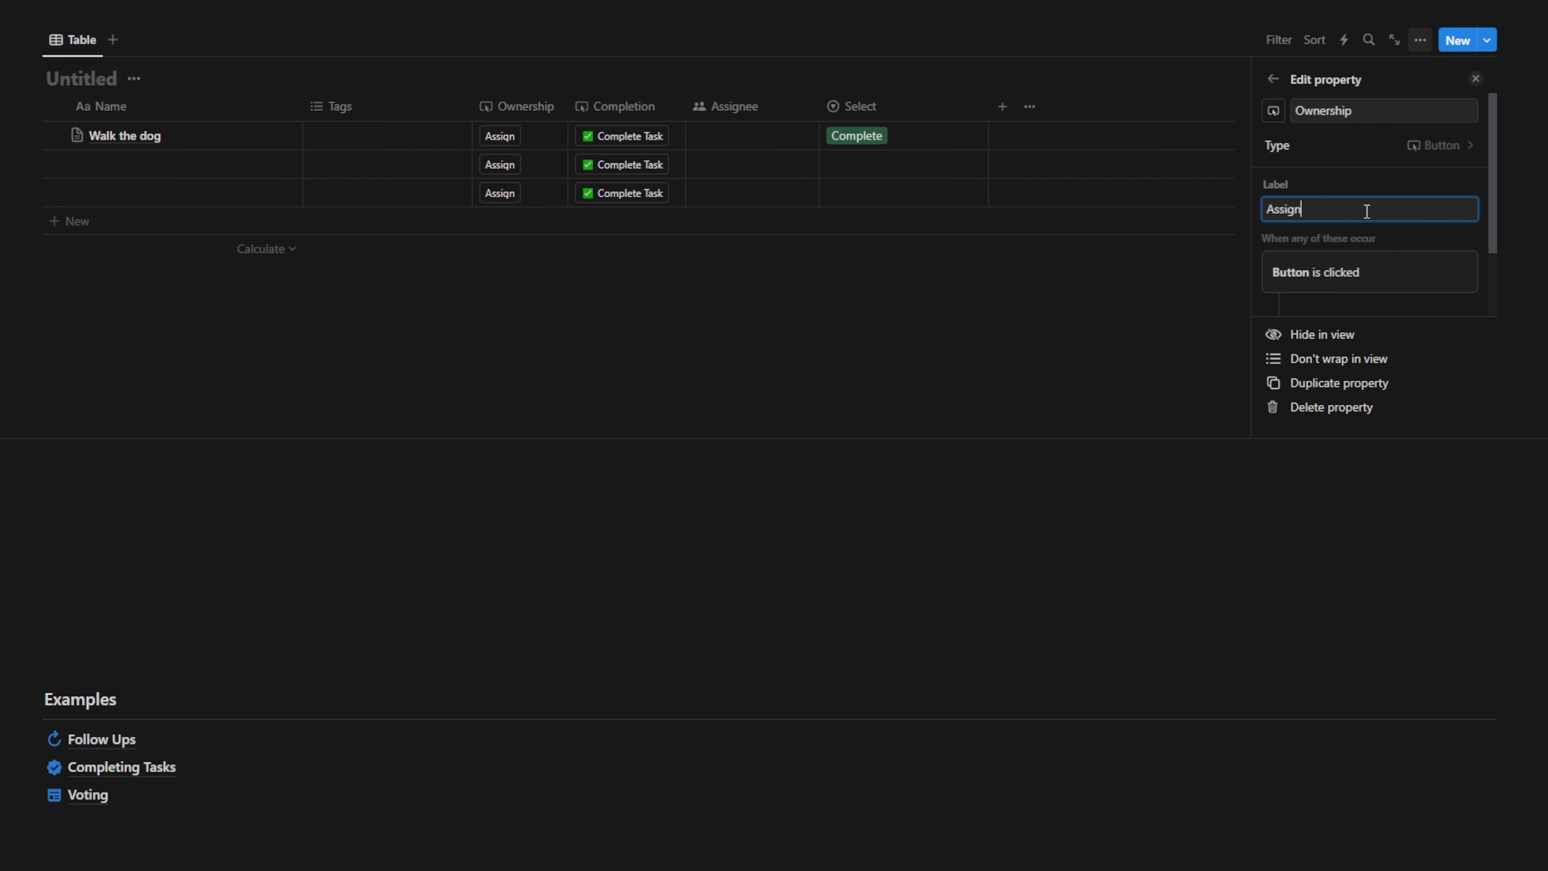
right_click(1268, 209)
click(1294, 225)
text(hand)
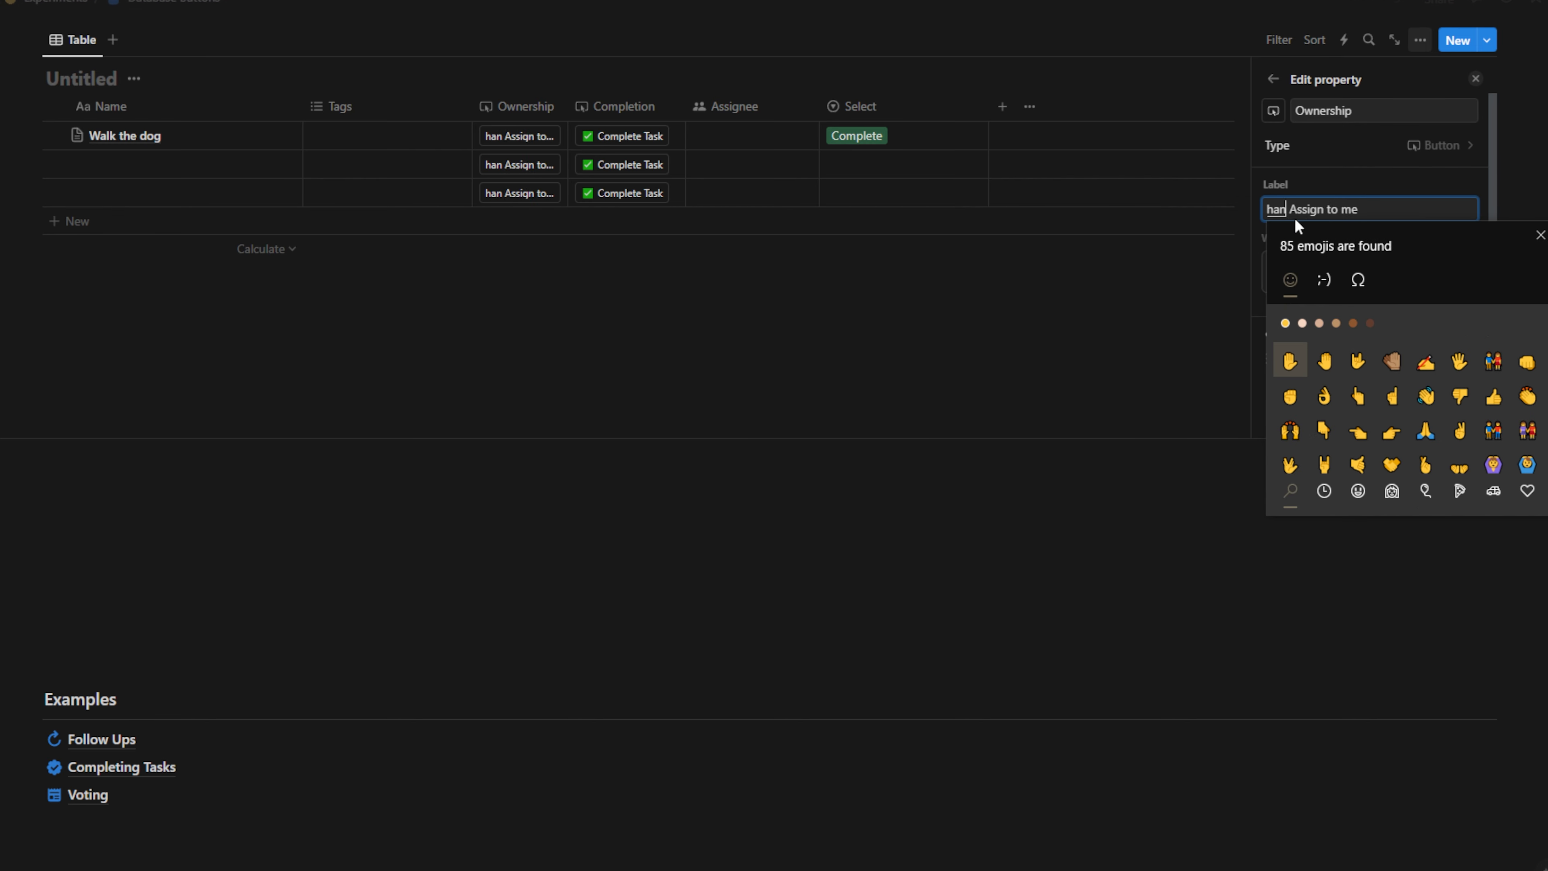
key(Return)
scroll(1352, 281, down, 2)
Make the button set Assignee to the clicker and Select to Assigned, then test on Walk the dog
click(1352, 282)
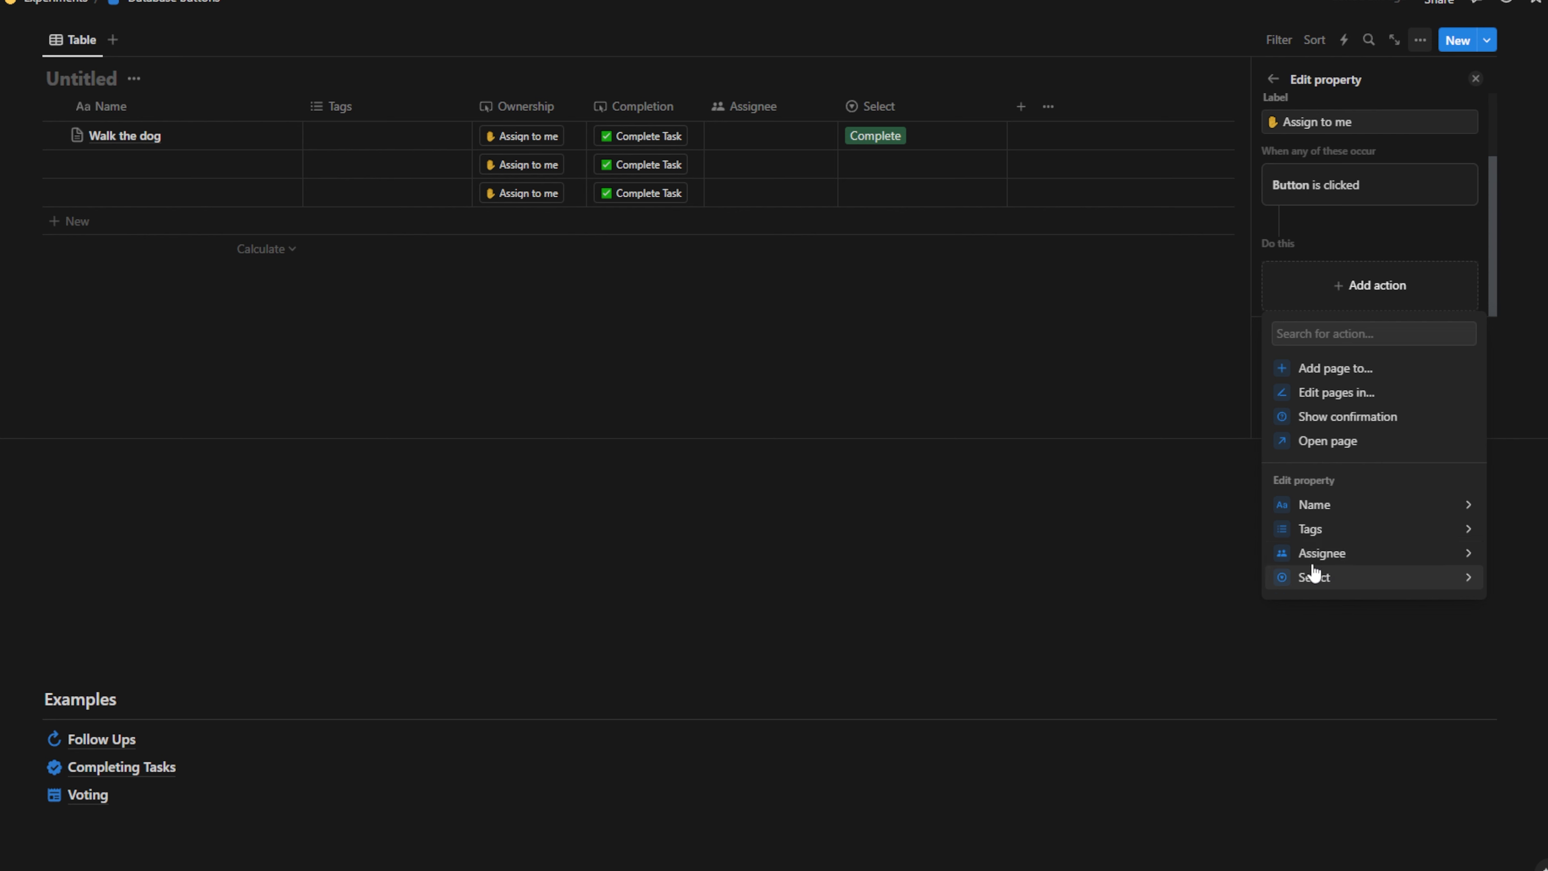
click(1326, 556)
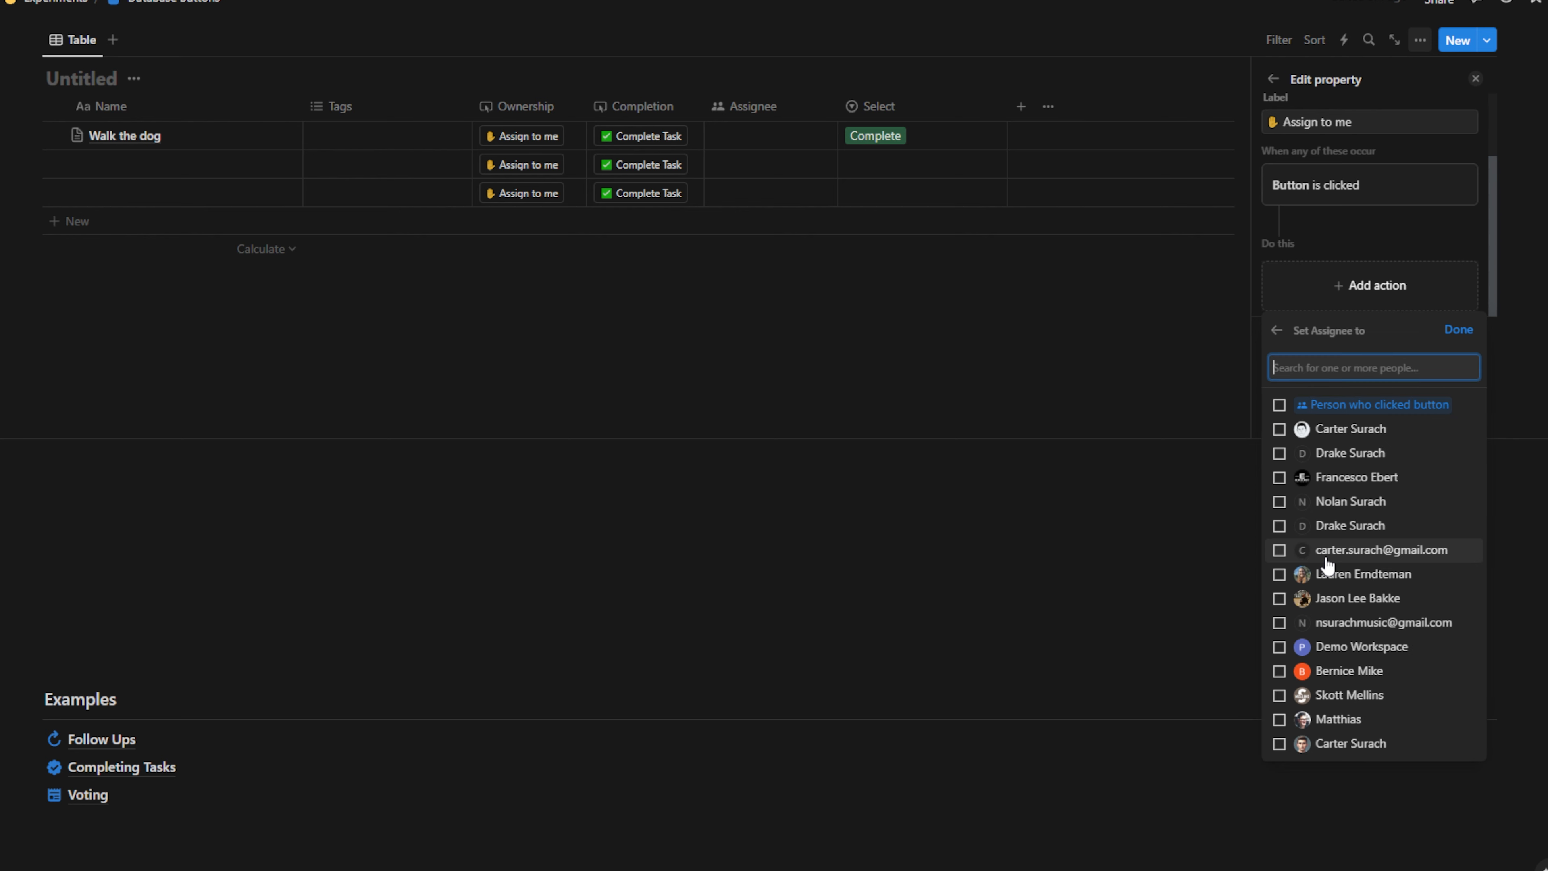
click(1279, 406)
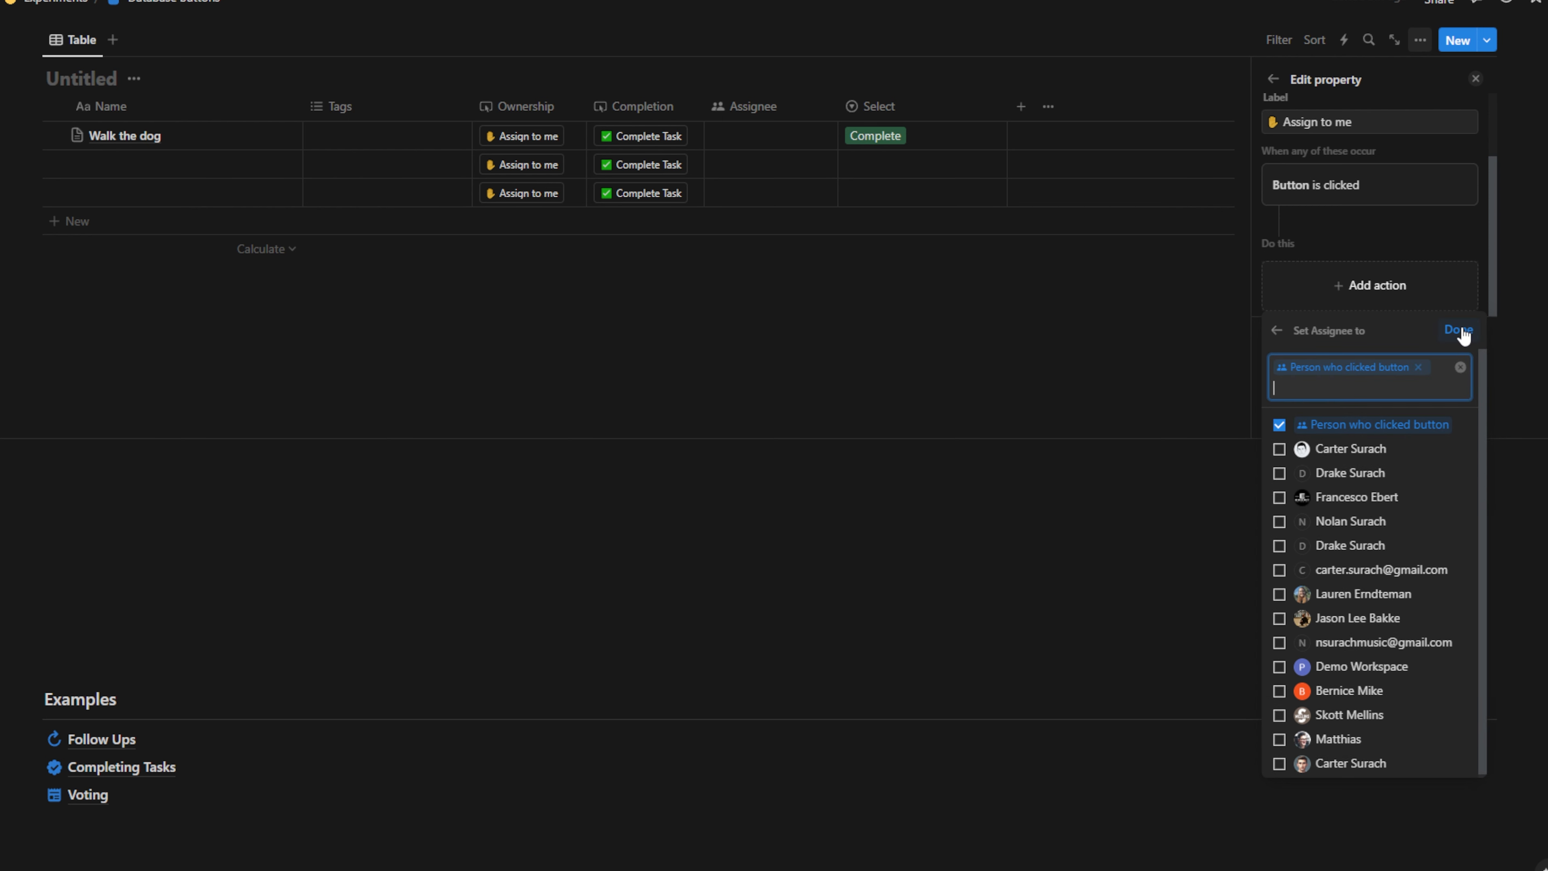
click(1462, 330)
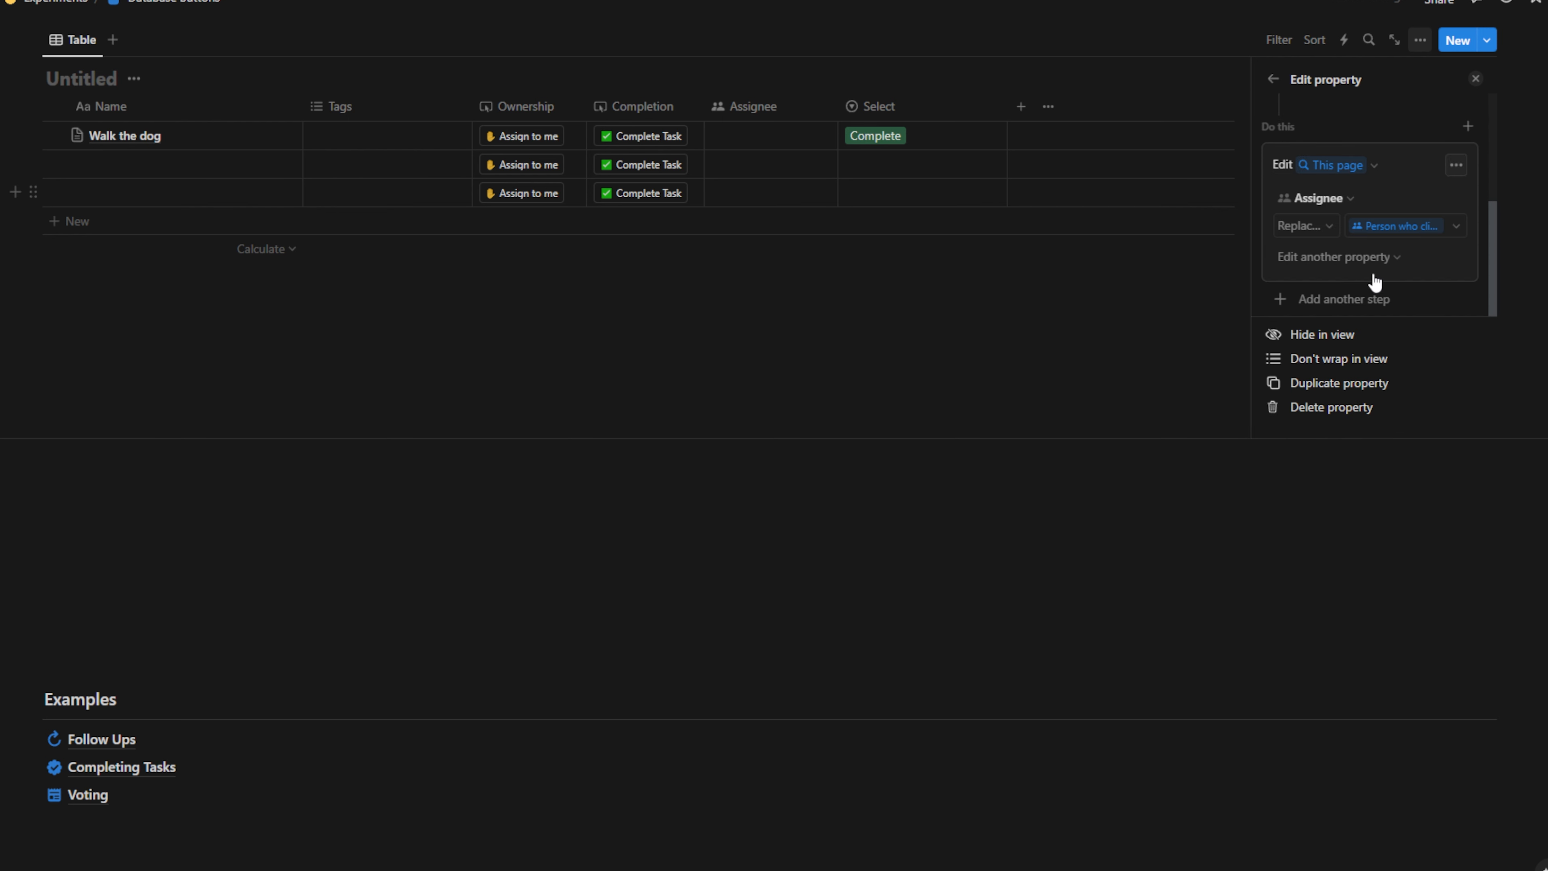
click(1352, 299)
click(1366, 553)
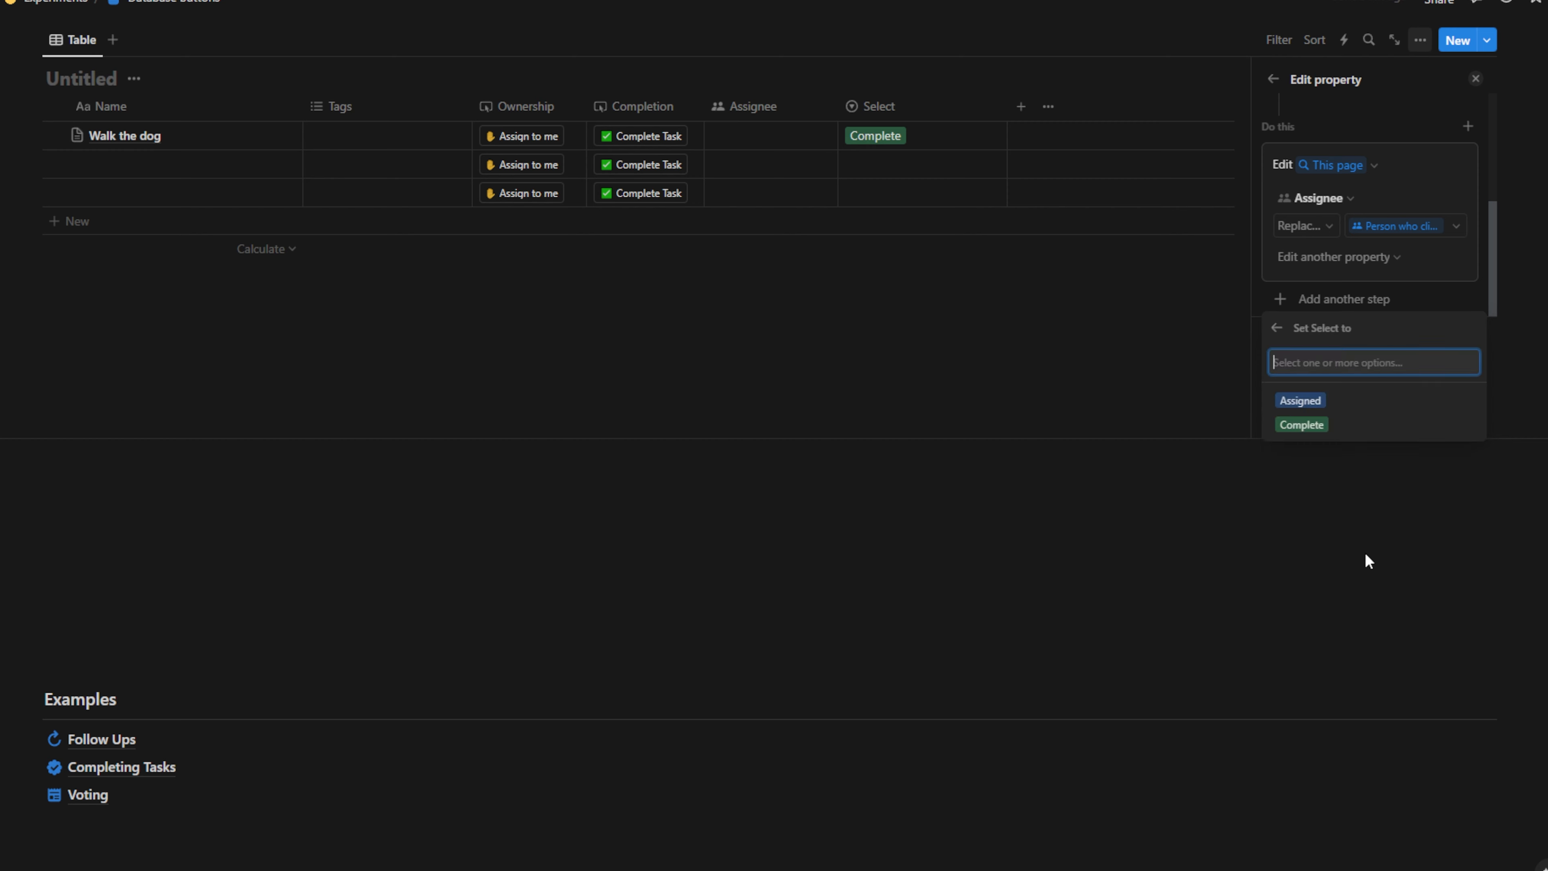
click(1305, 403)
click(1047, 280)
scroll(1065, 311, up, 4)
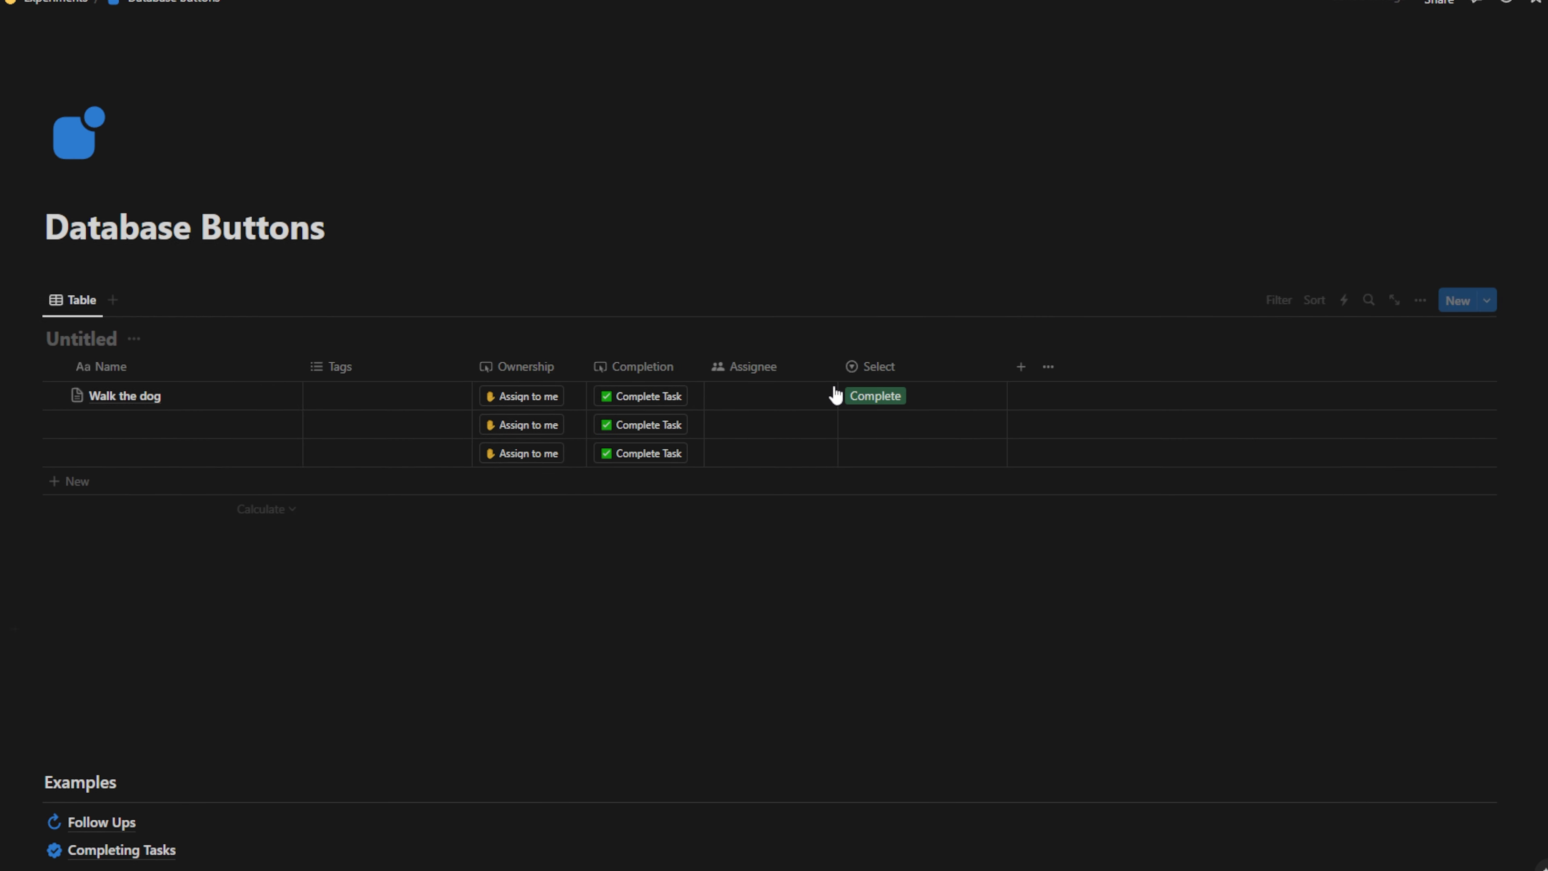
click(527, 399)
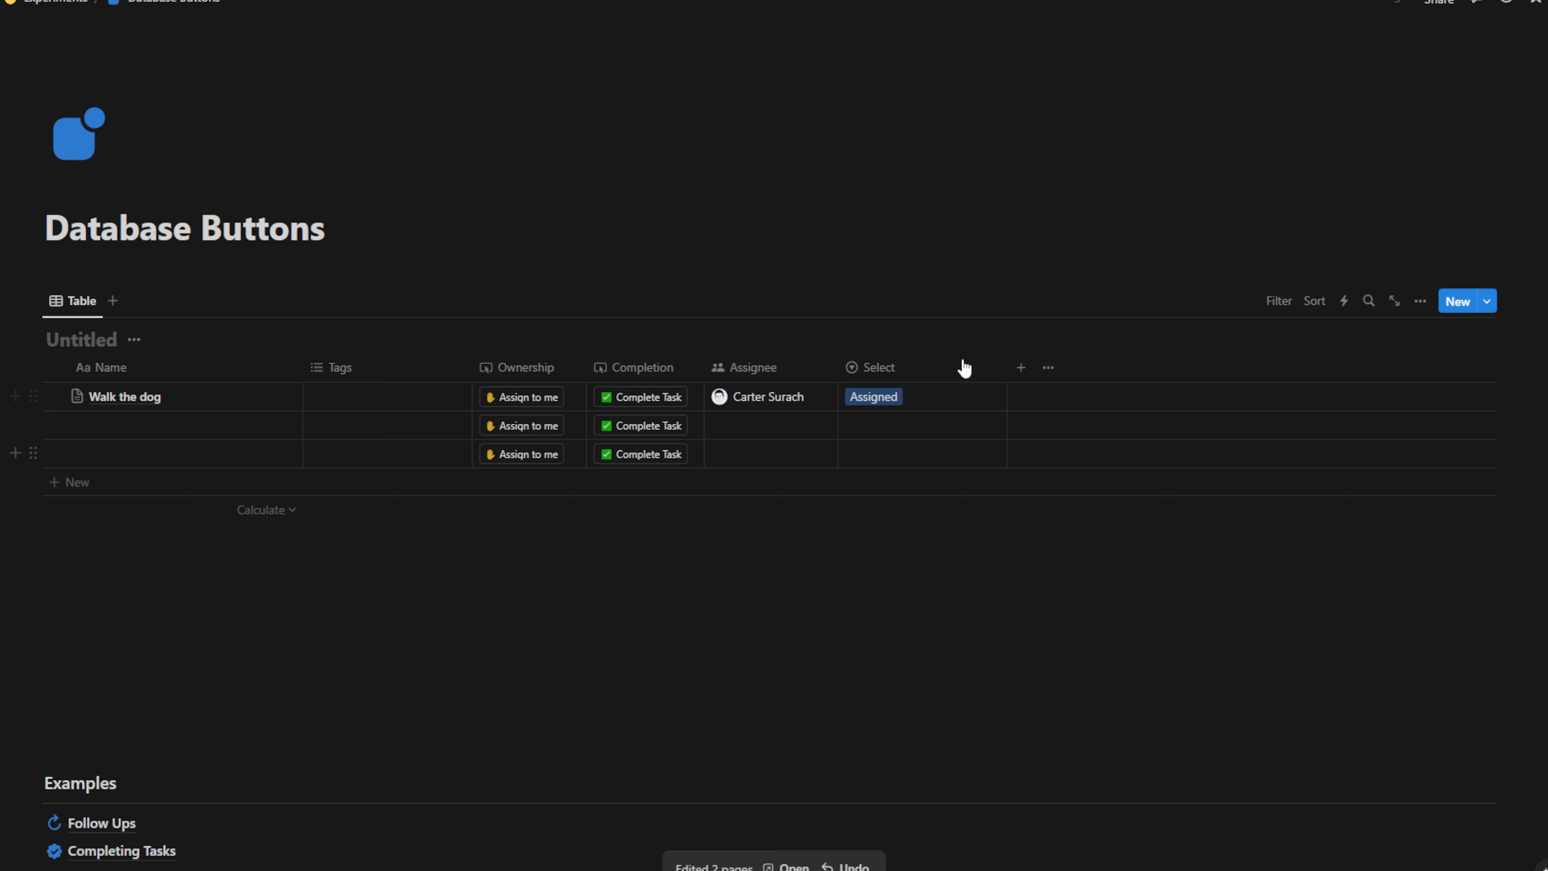
Assign the second and third tasks to yourself with their Assign to me buttons
click(533, 425)
click(536, 454)
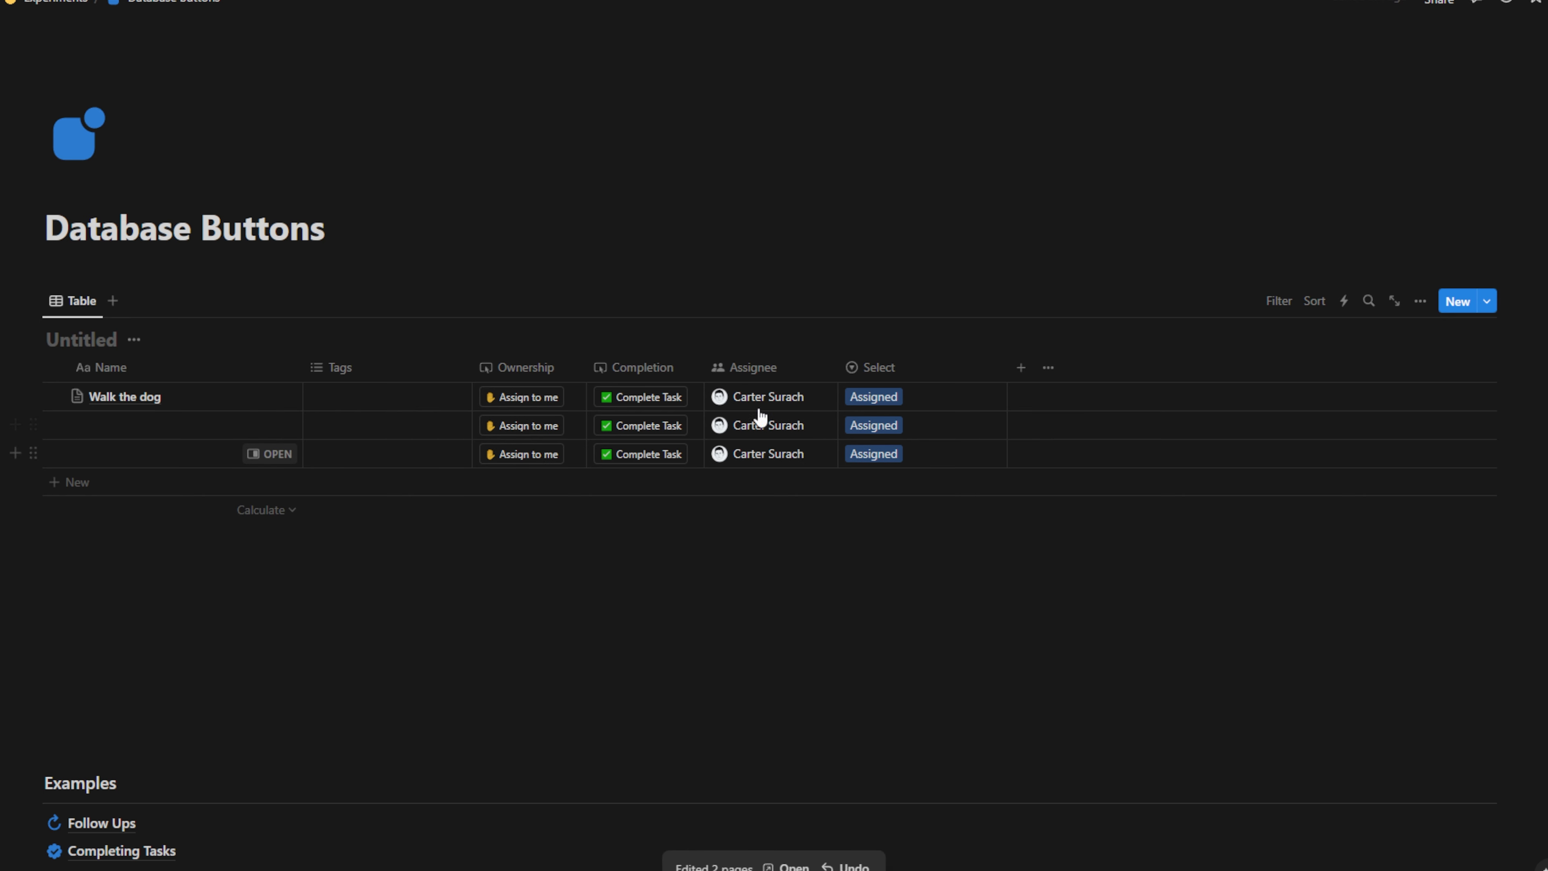
right_click(657, 397)
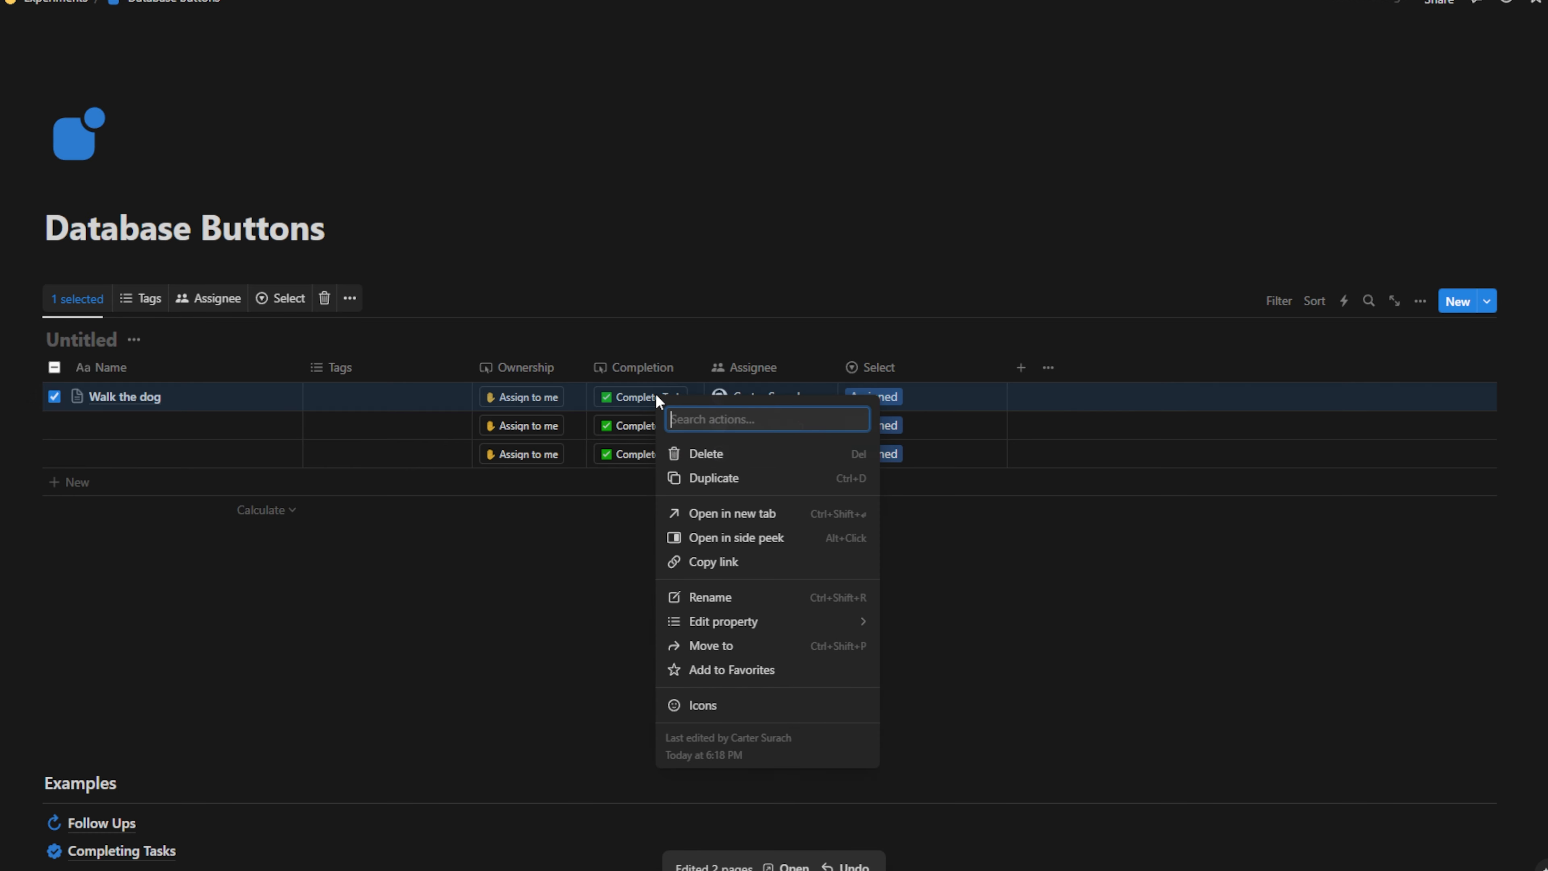
click(687, 348)
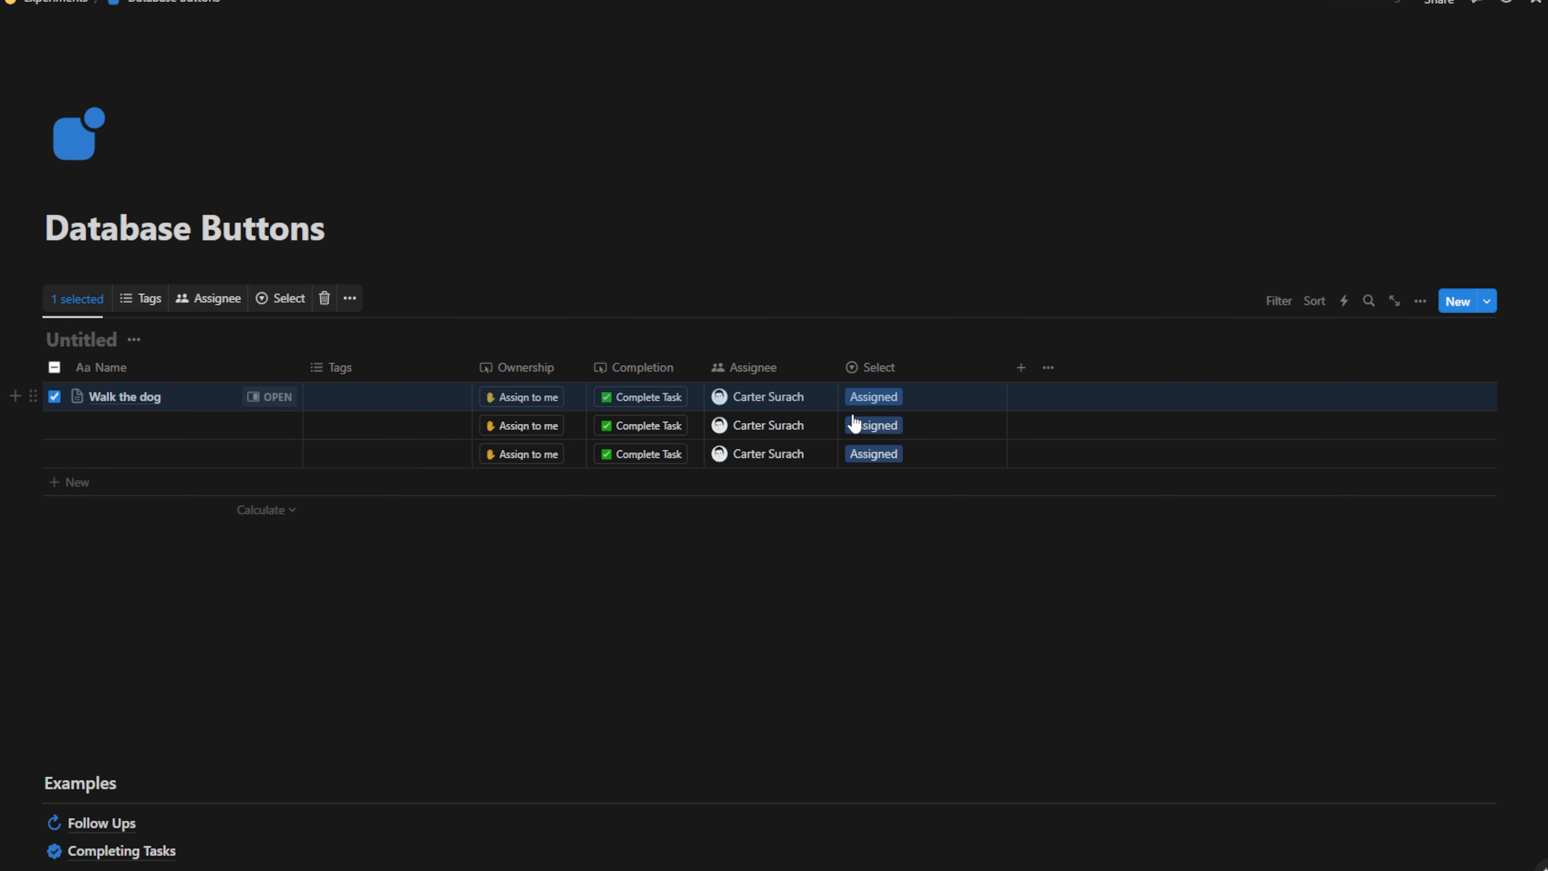
click(851, 640)
click(657, 371)
Add an action to the Complete Task button that sets the row's Select to Complete
click(667, 450)
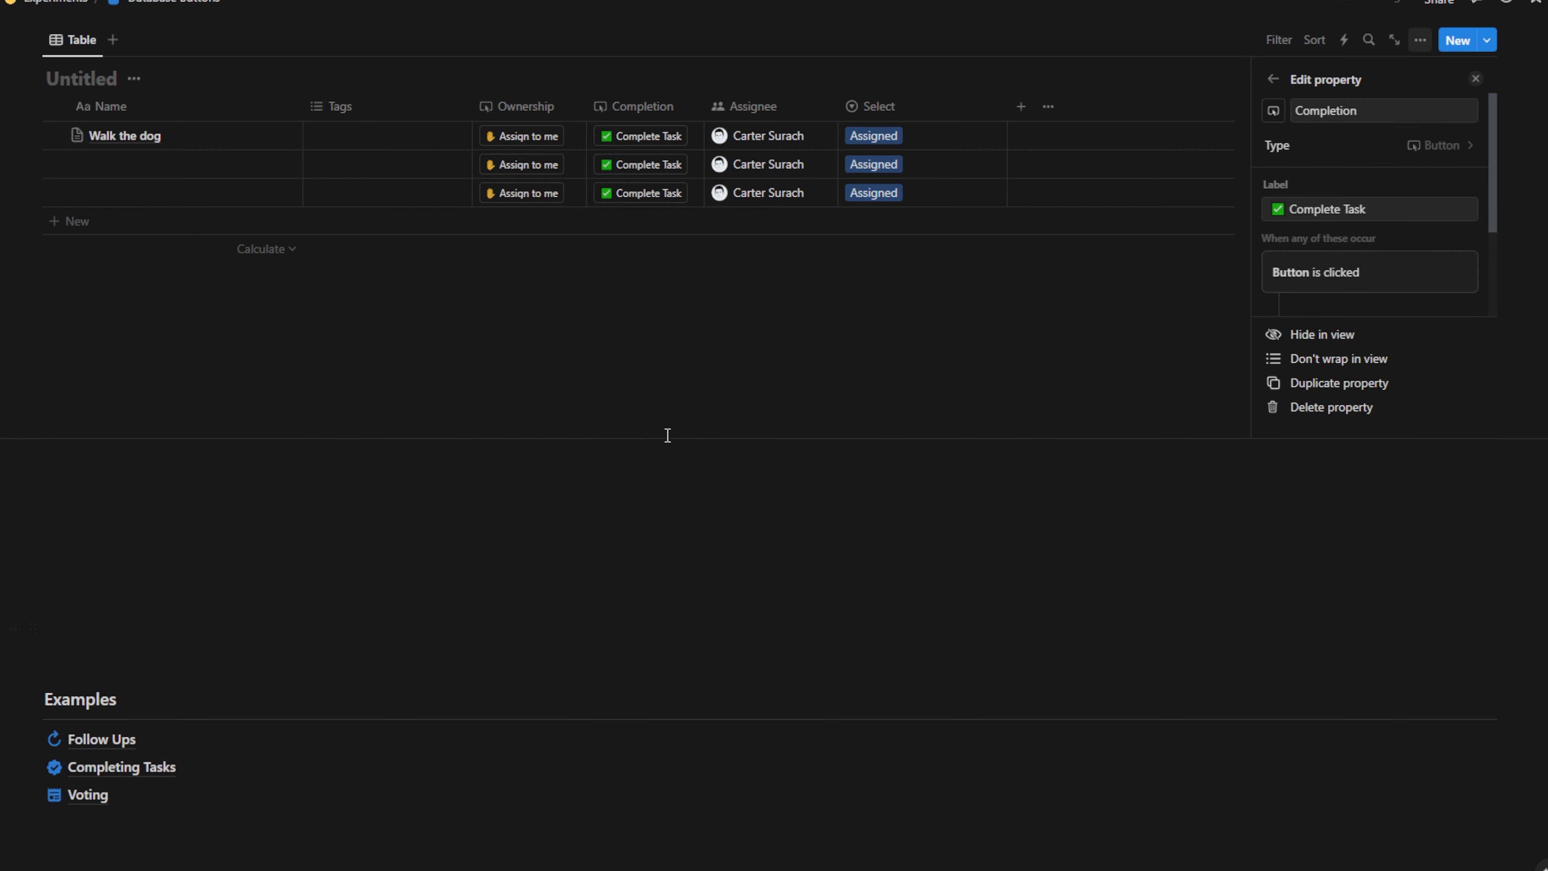
scroll(1284, 295, down, 2)
click(1361, 288)
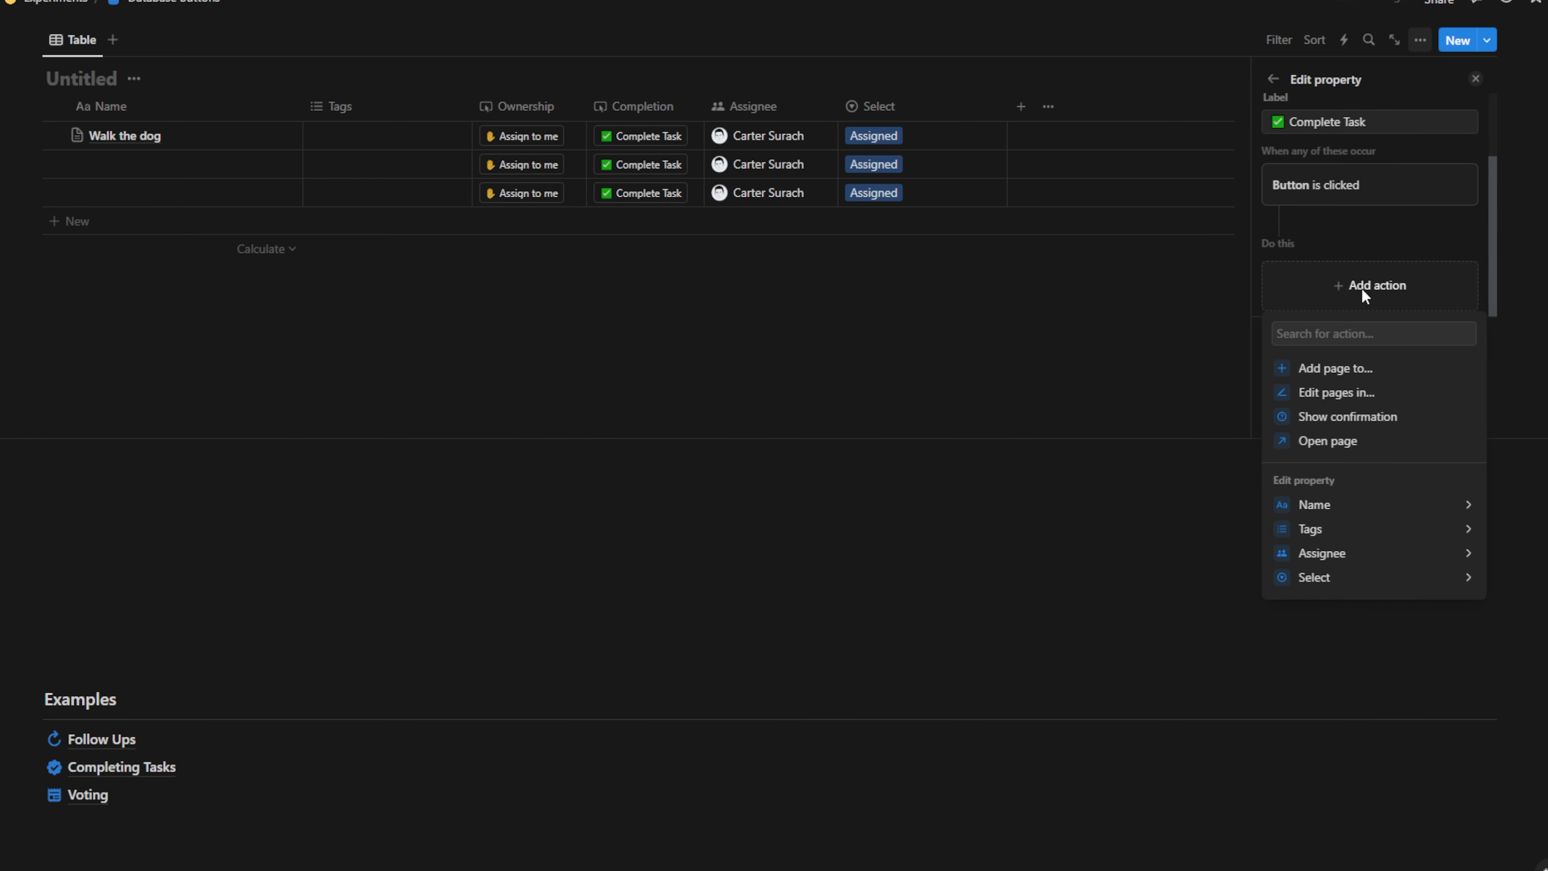
click(1363, 577)
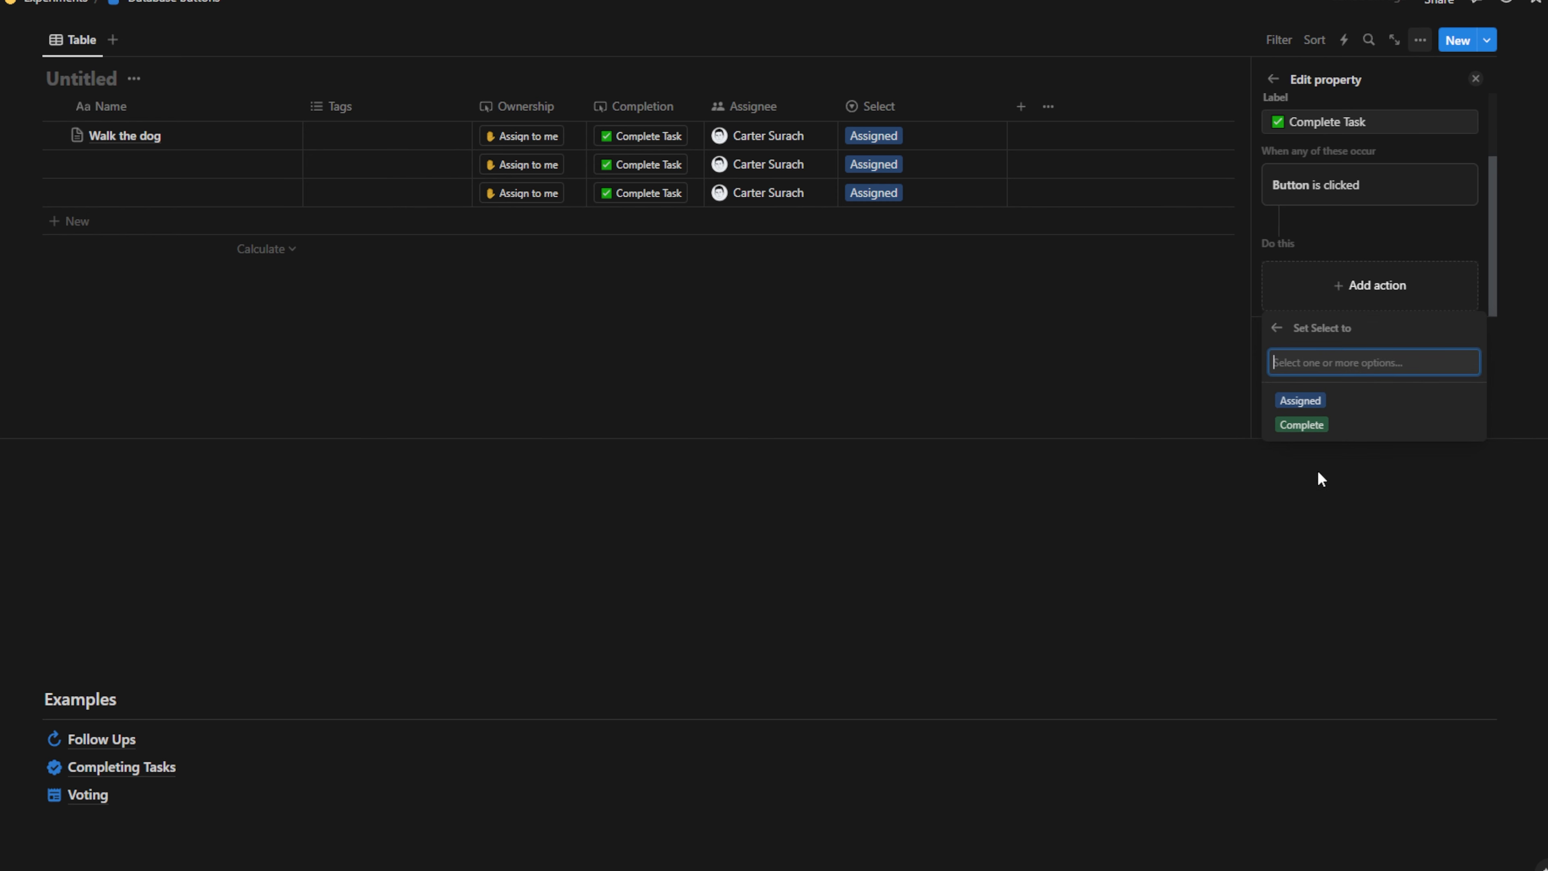
click(1301, 427)
scroll(1362, 217, down, 2)
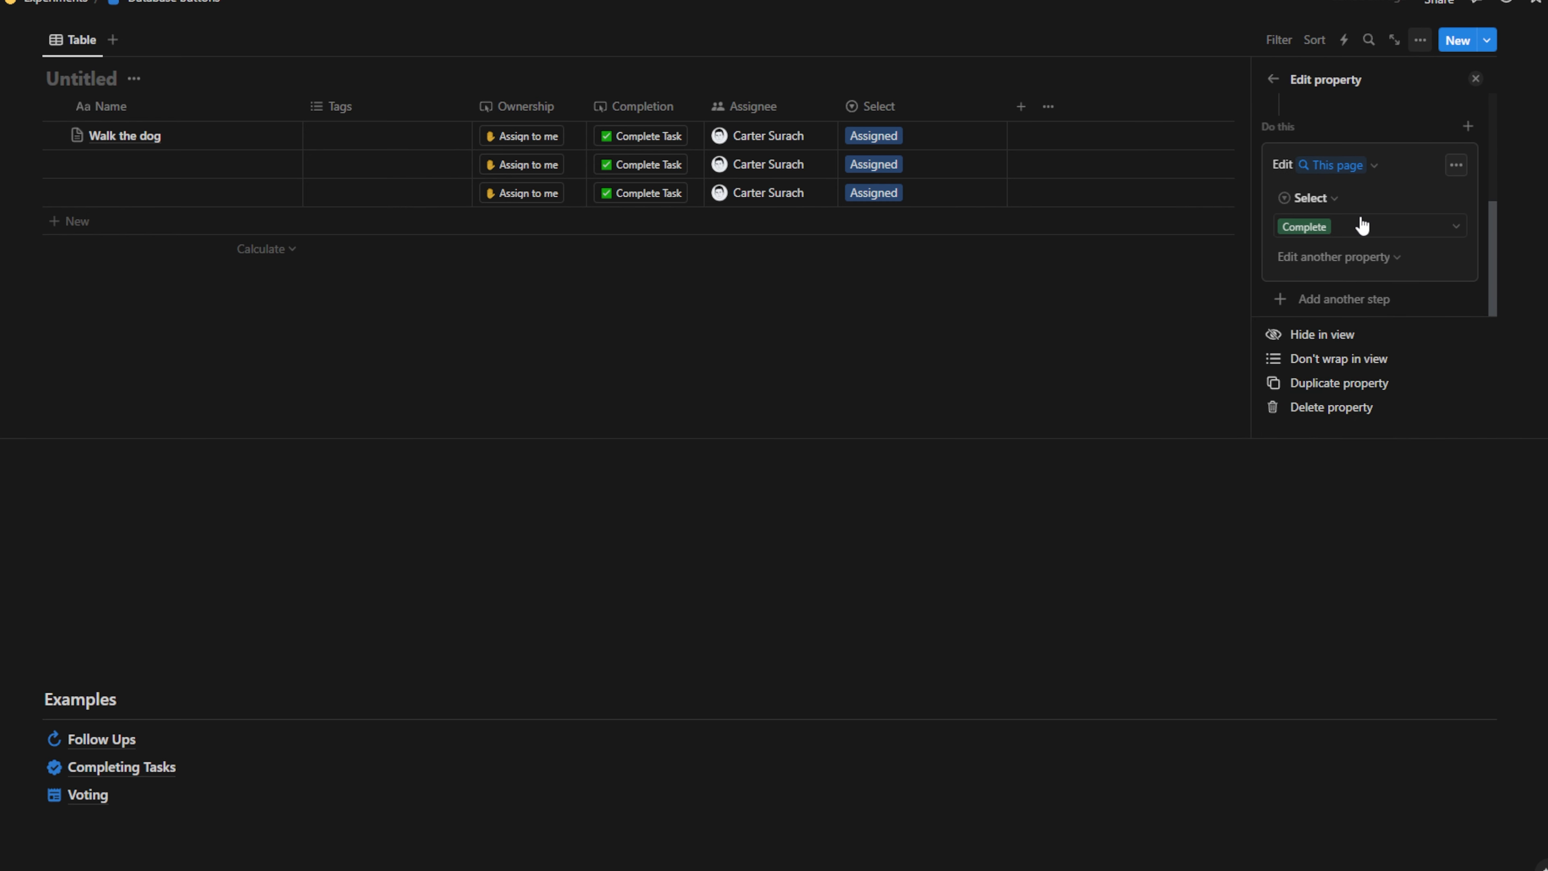
click(1102, 325)
scroll(1054, 394, up, 5)
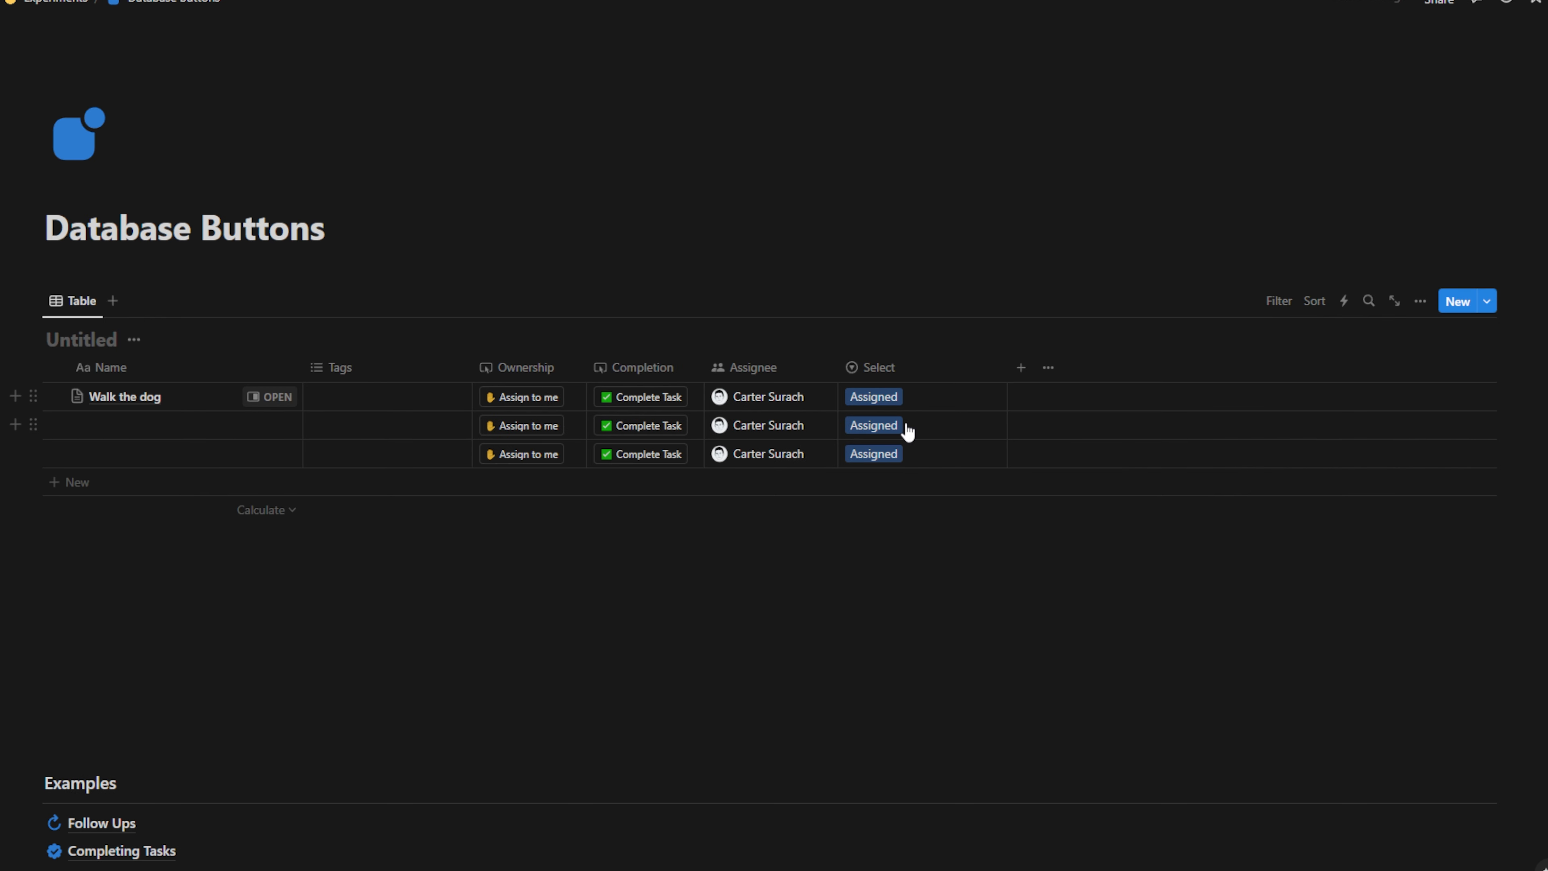
Mark all three tasks complete, then reset each row's Select back to Assigned
click(665, 402)
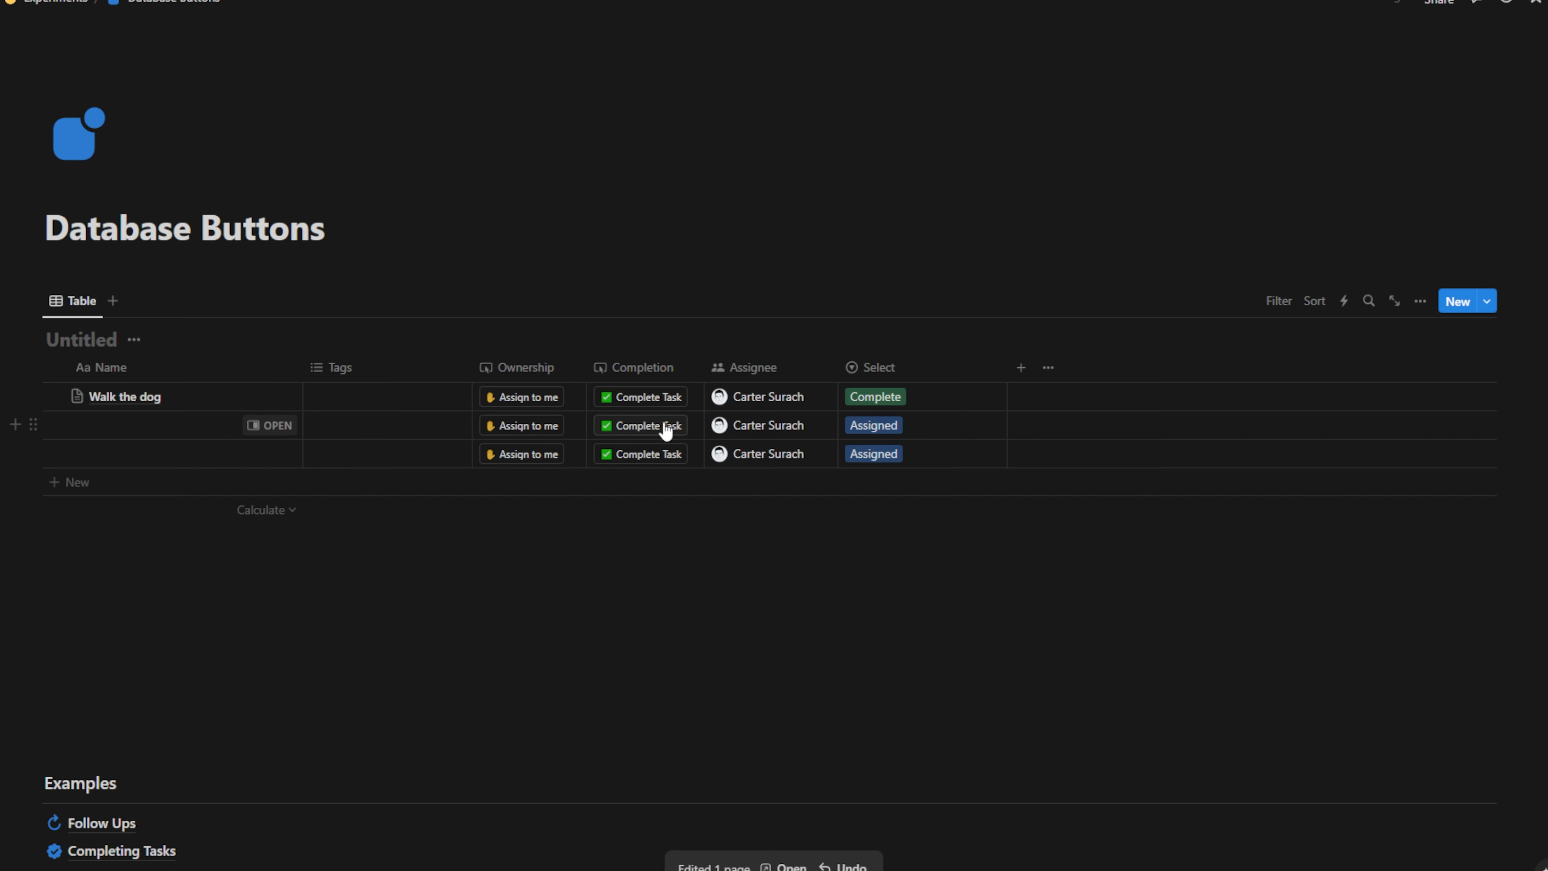
click(666, 427)
click(661, 454)
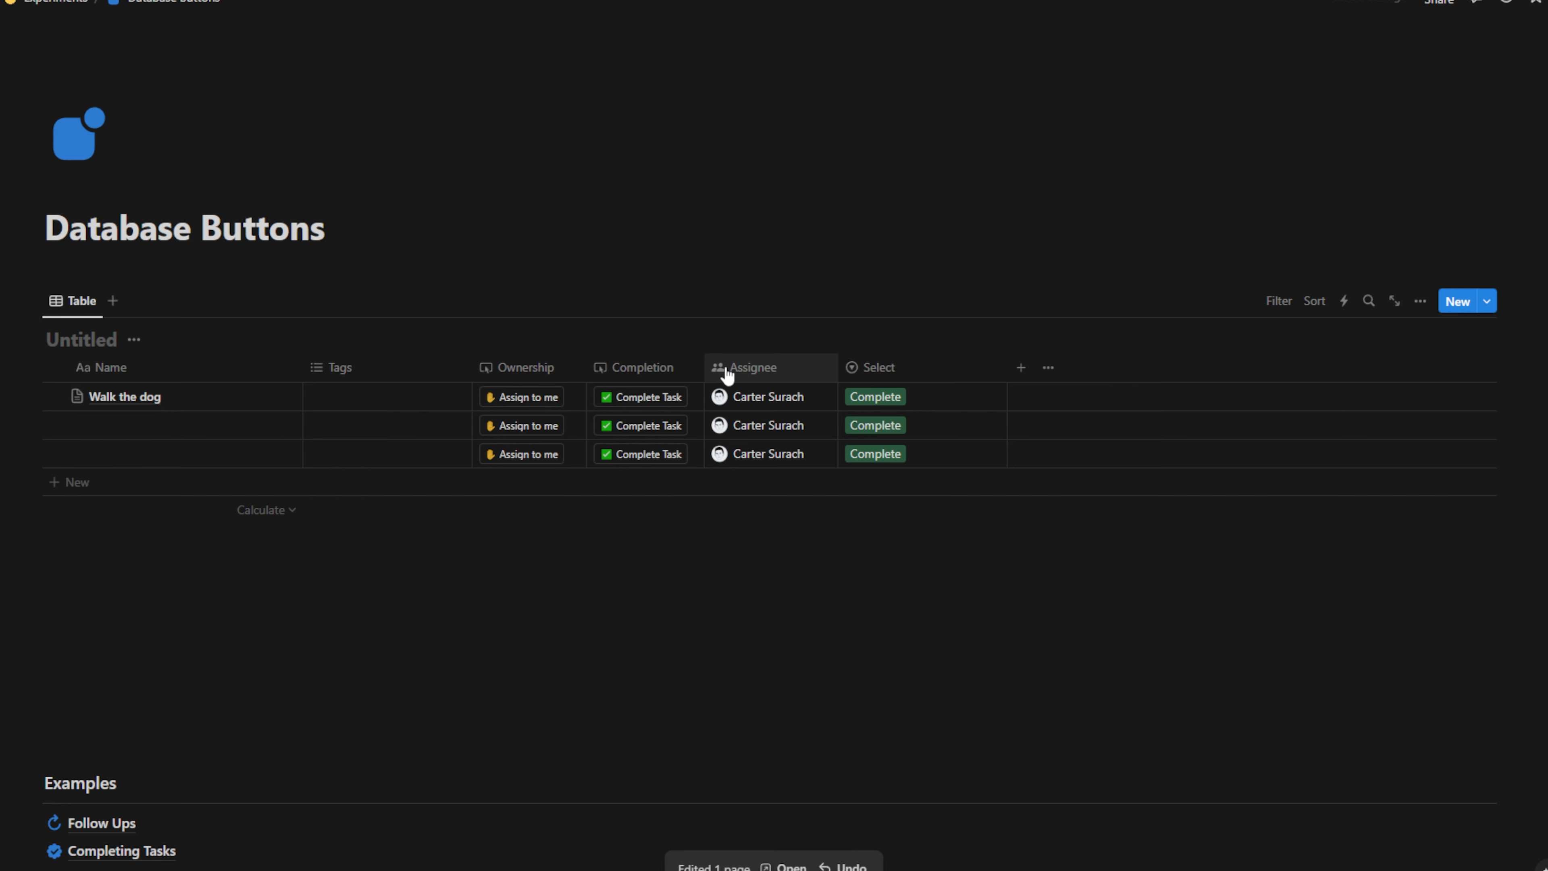
click(776, 369)
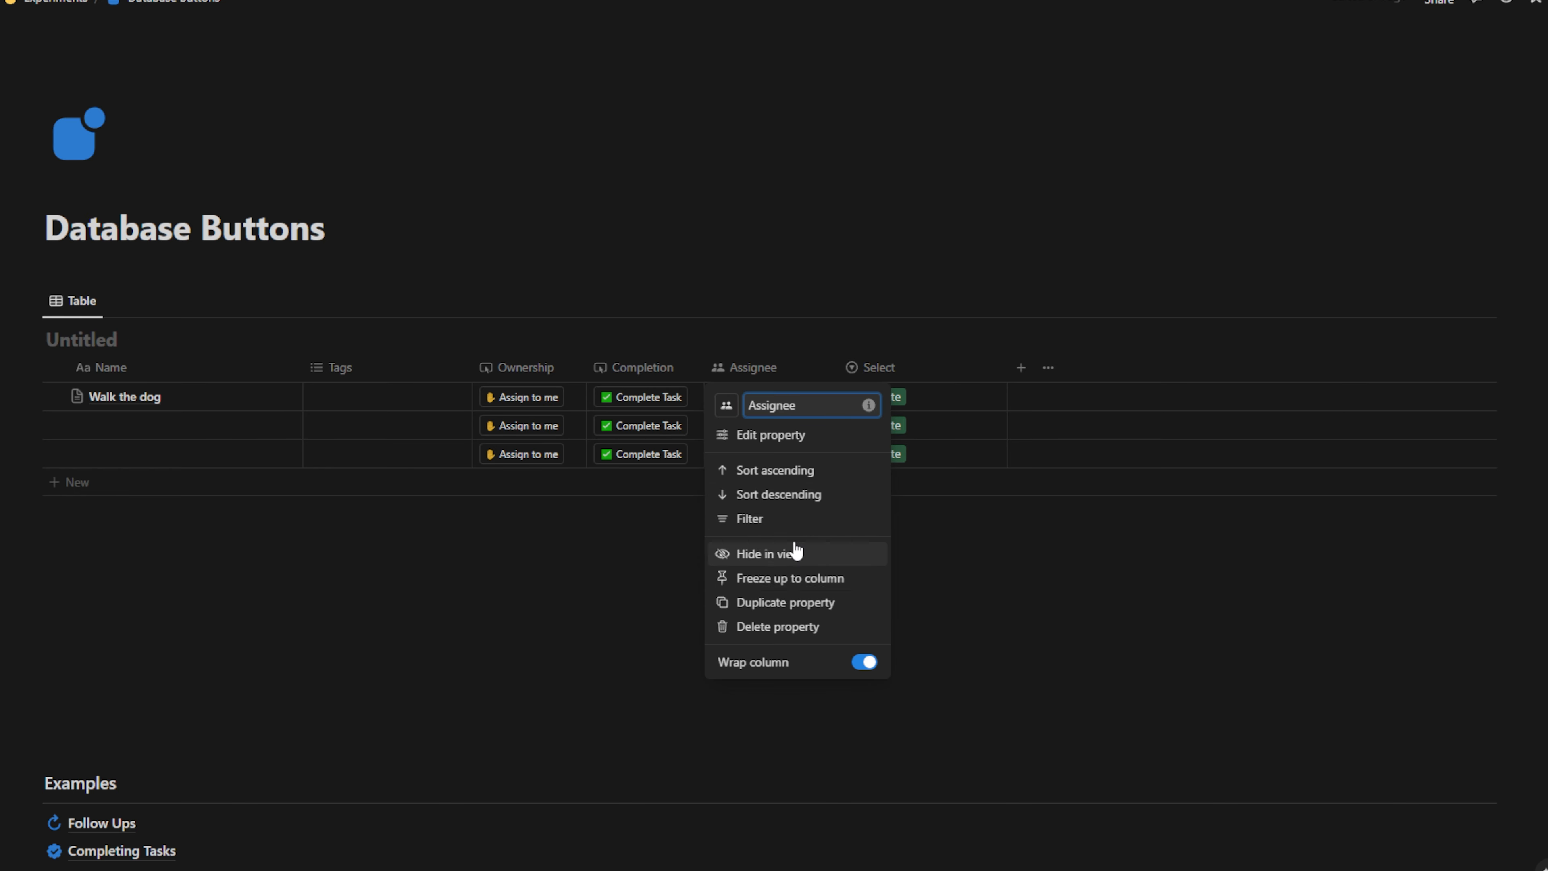
click(938, 402)
click(937, 401)
click(909, 454)
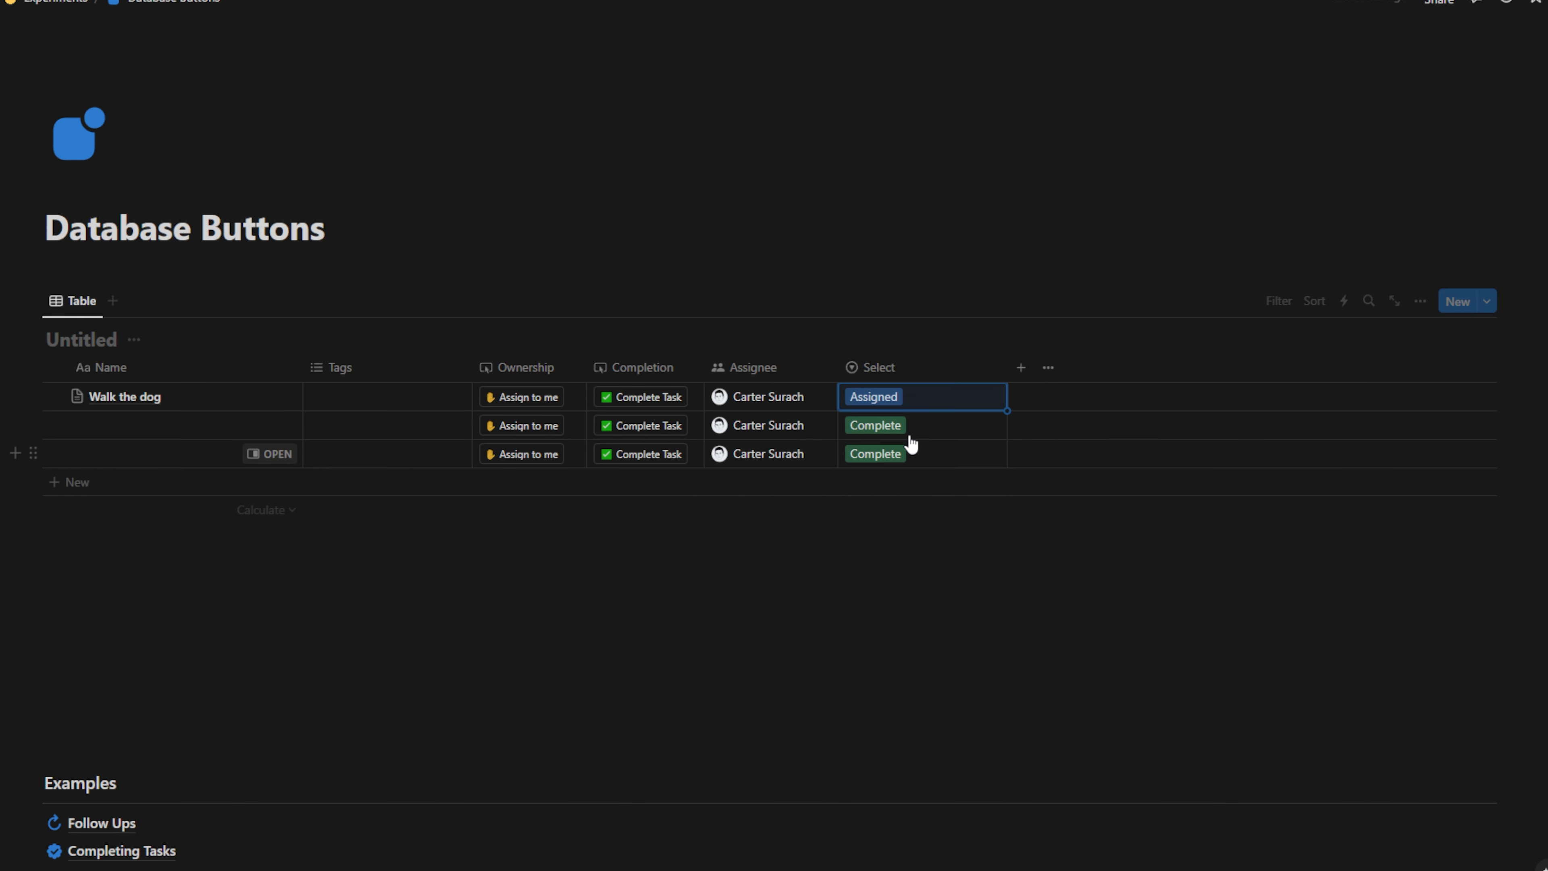
click(911, 444)
click(909, 484)
click(915, 456)
click(909, 513)
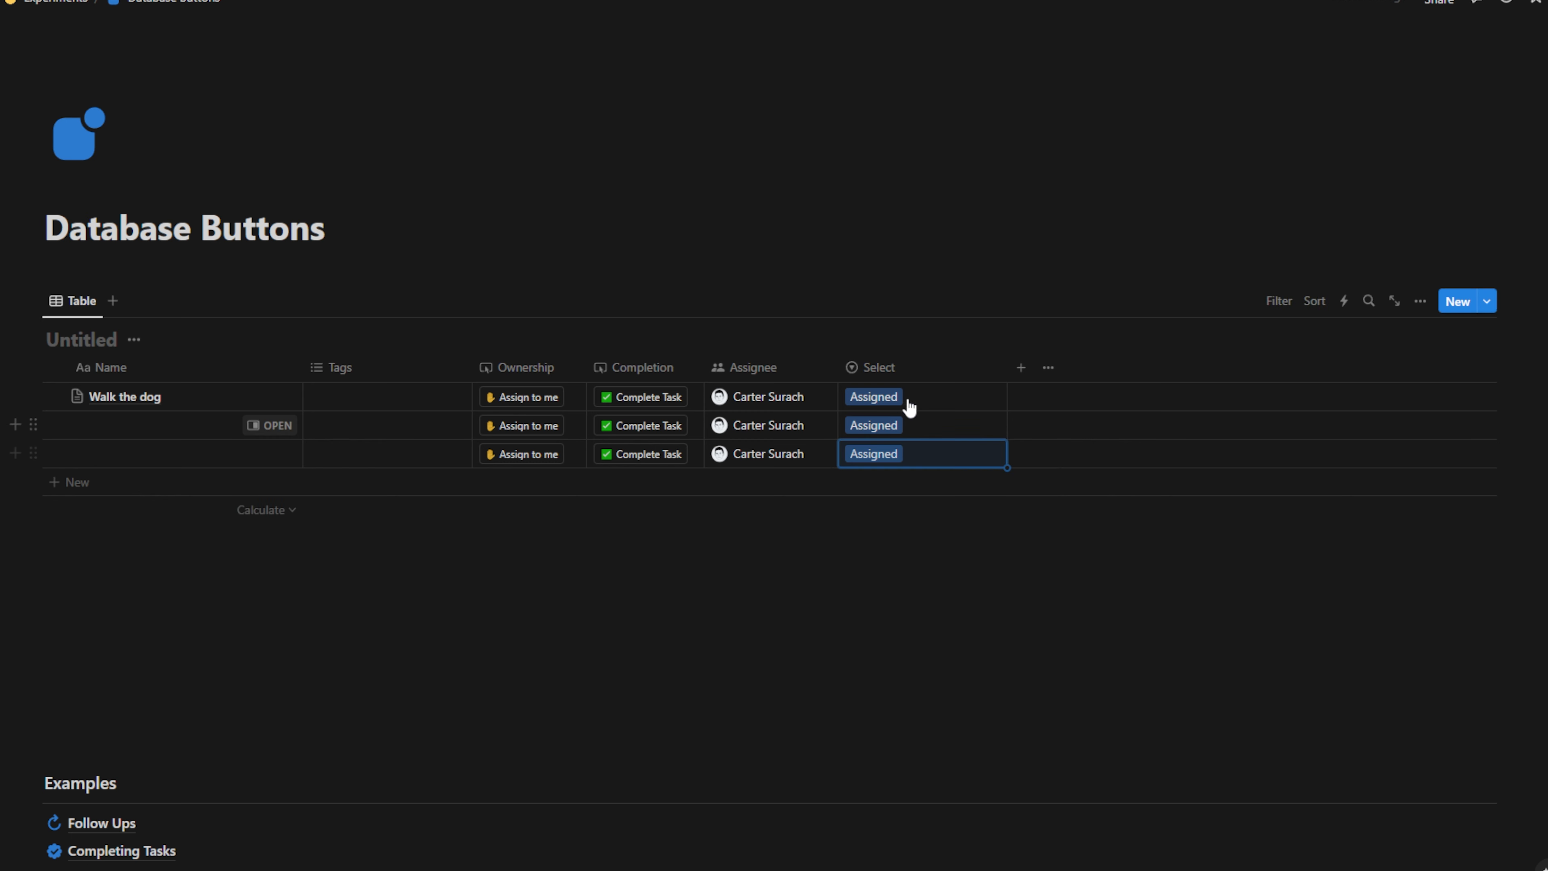
Create a 'Not Started' Select option, apply it to all three rows, and narrow the column
click(910, 407)
text(Not s)
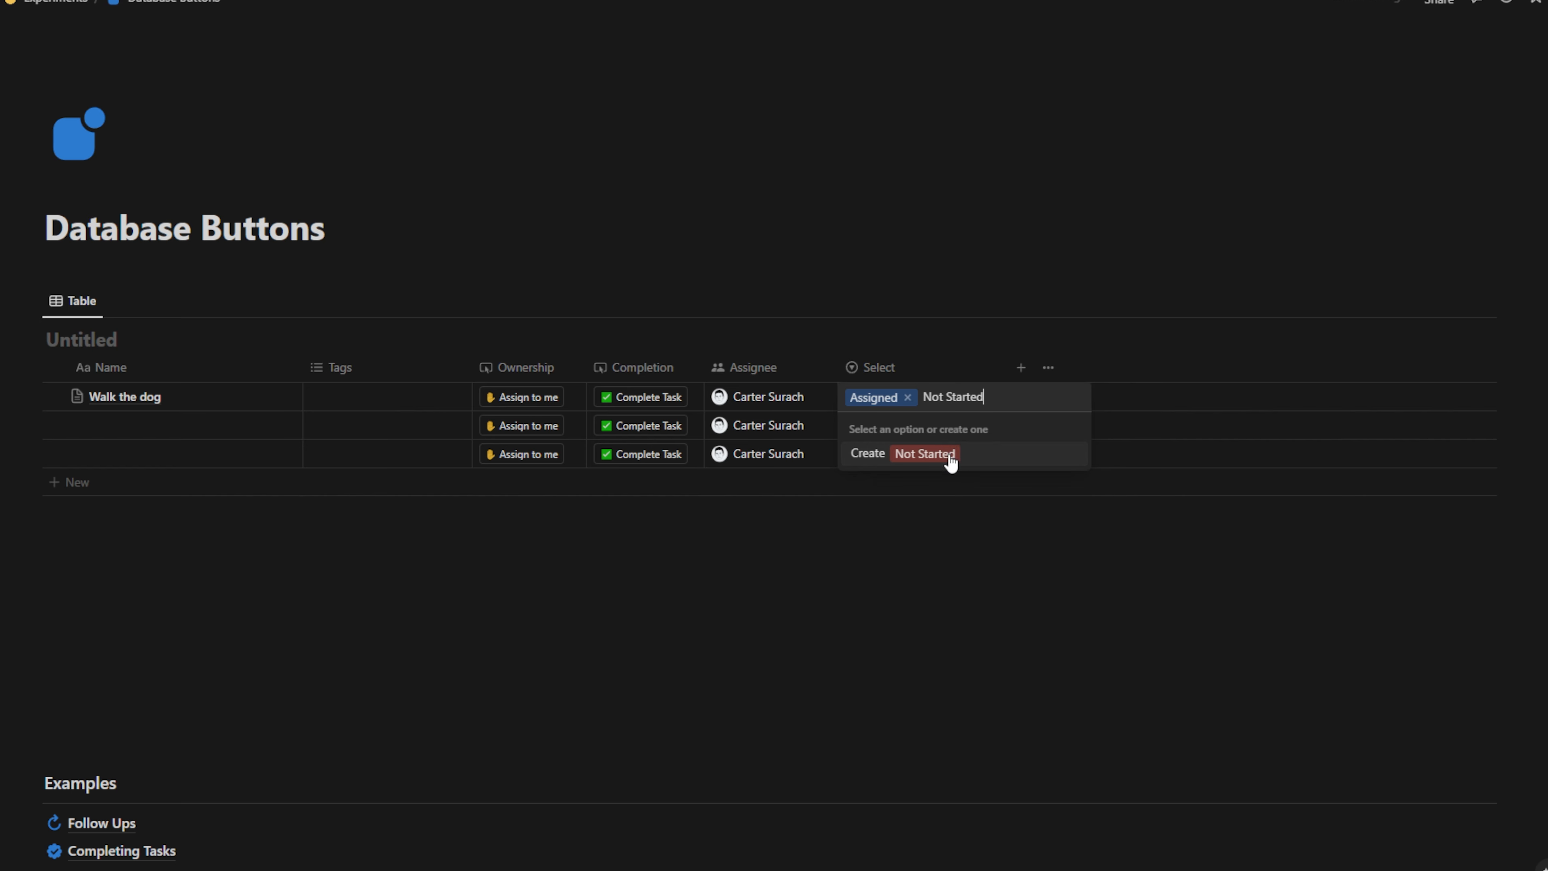
click(951, 464)
click(961, 425)
click(933, 535)
click(957, 456)
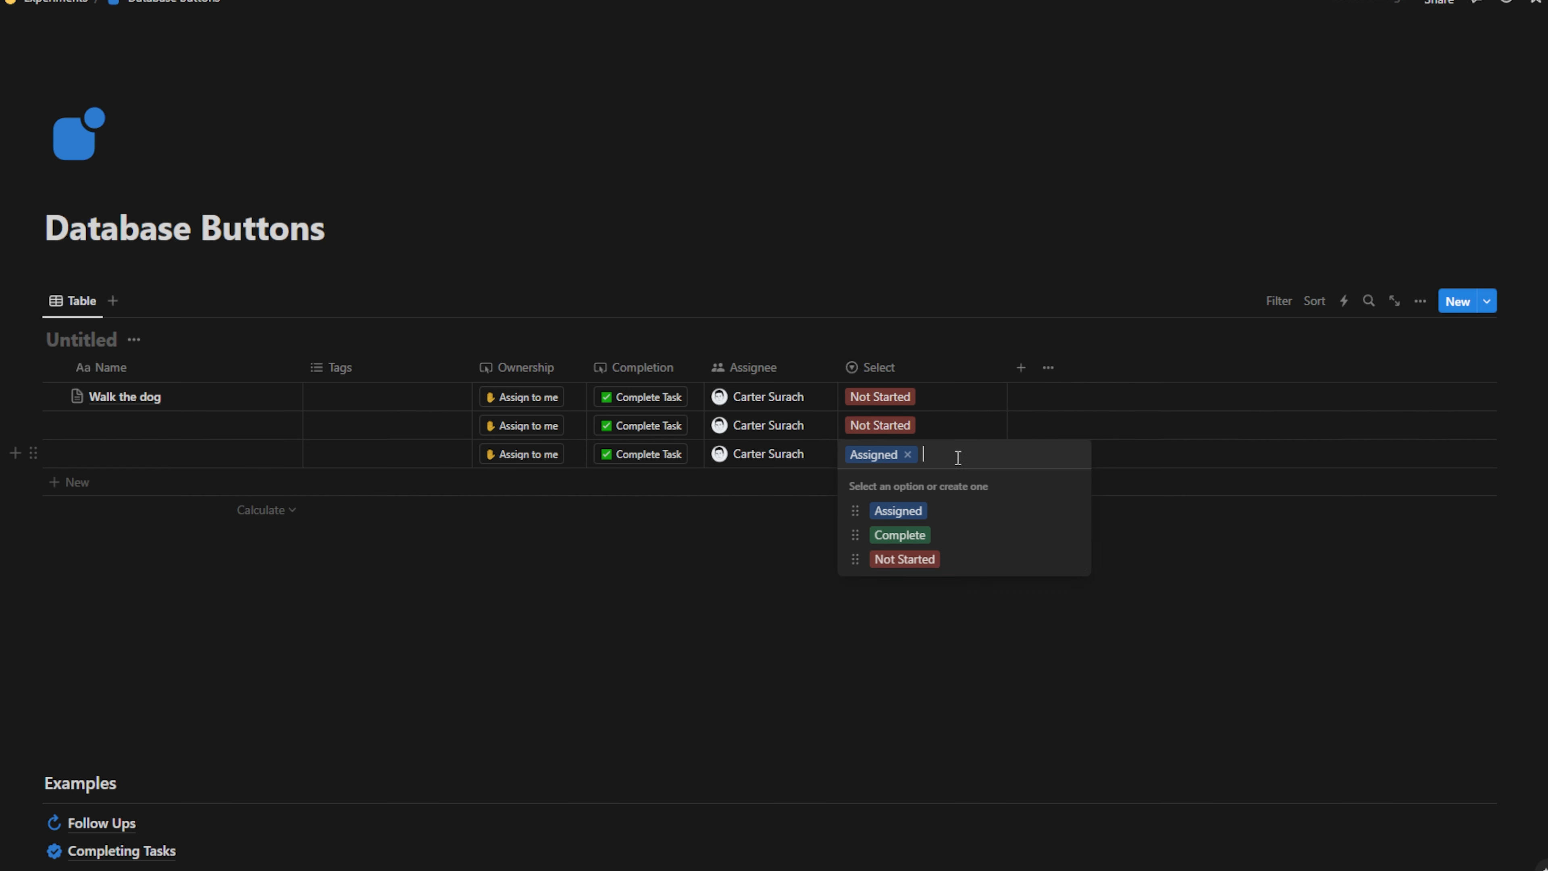
click(914, 562)
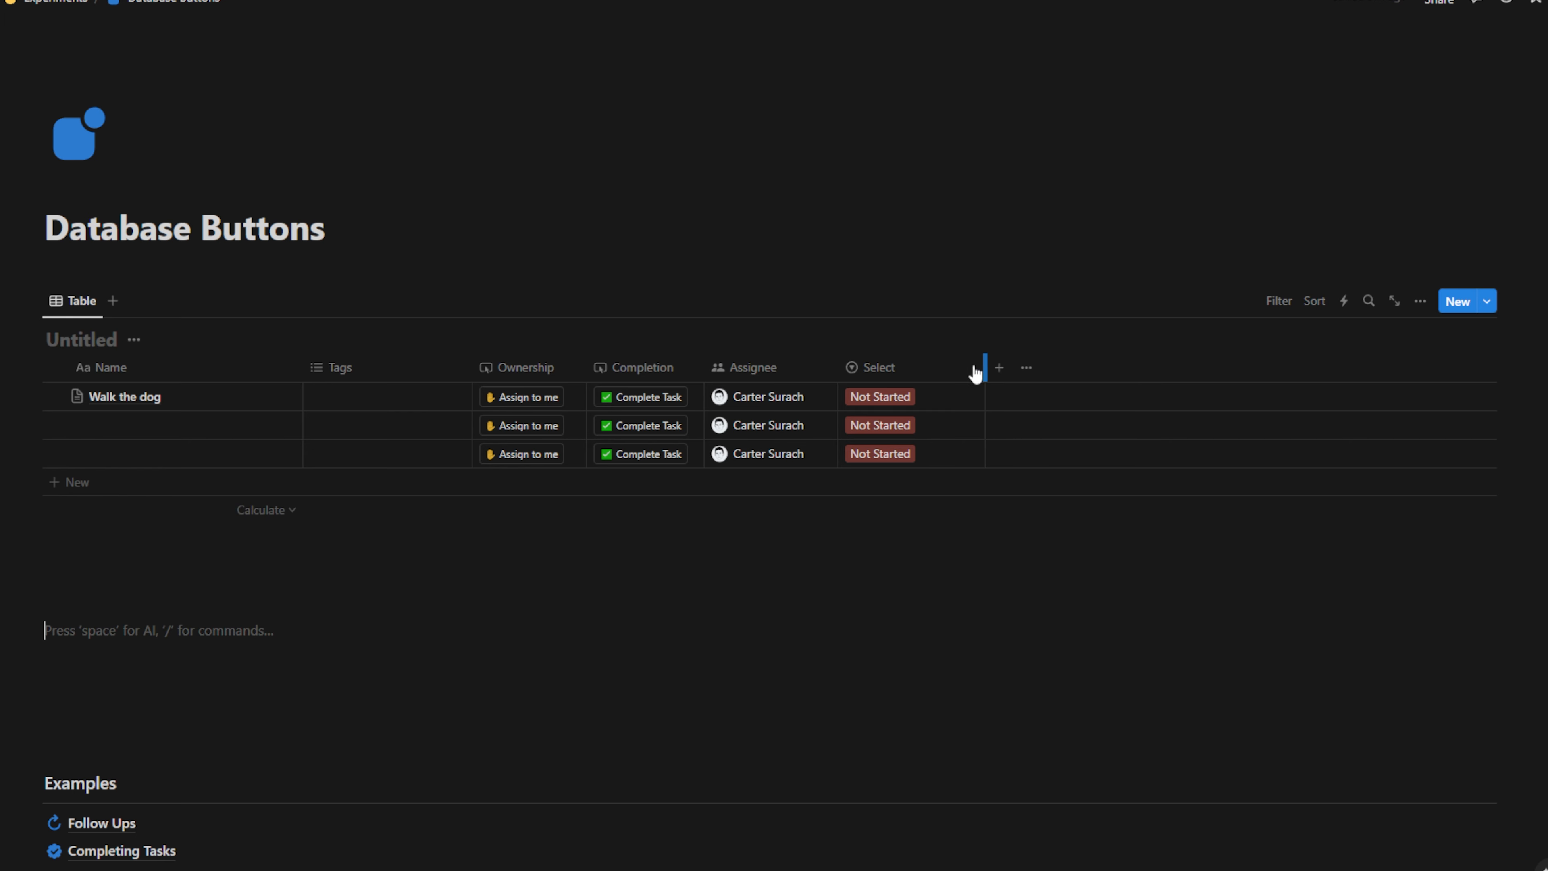
drag(976, 373, 938, 374)
Filter the table to hide tasks whose Select is Complete (Select is not Complete)
click(1279, 301)
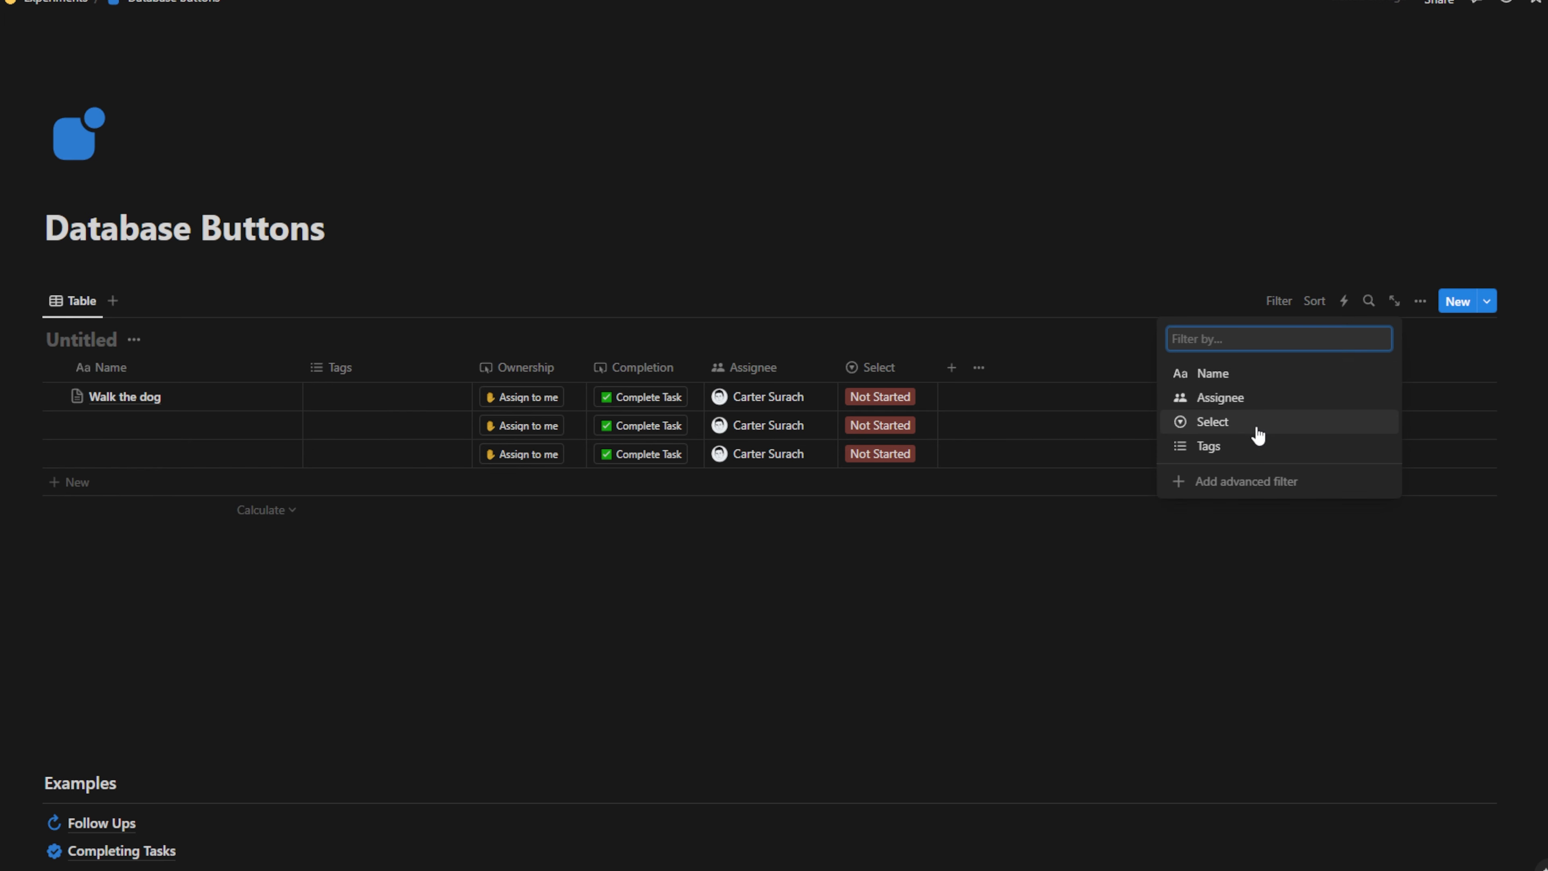
click(1241, 423)
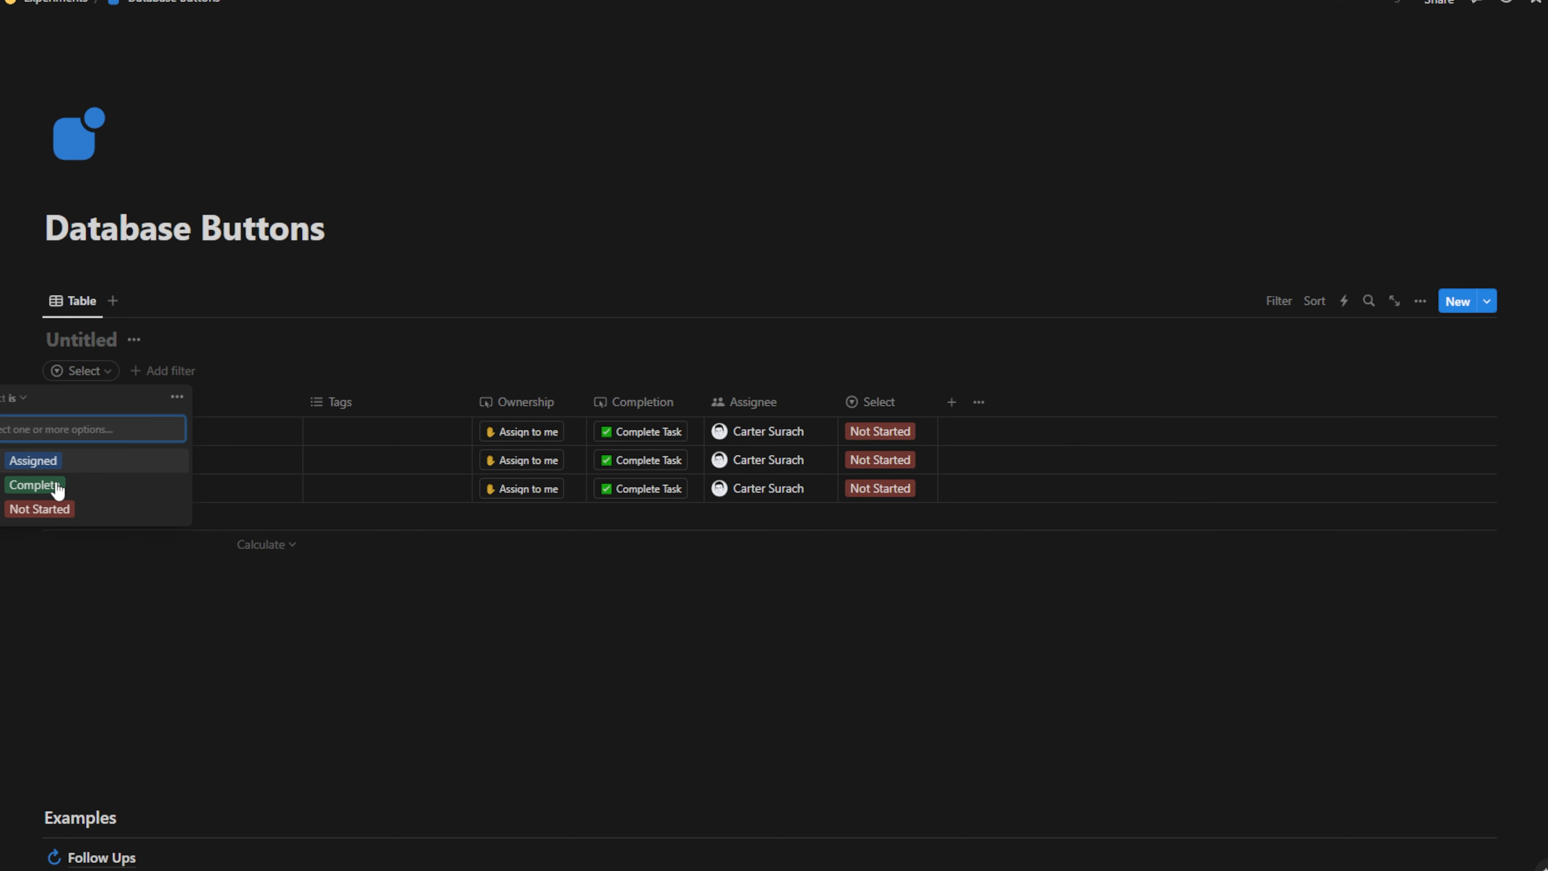
click(24, 409)
click(18, 467)
click(35, 484)
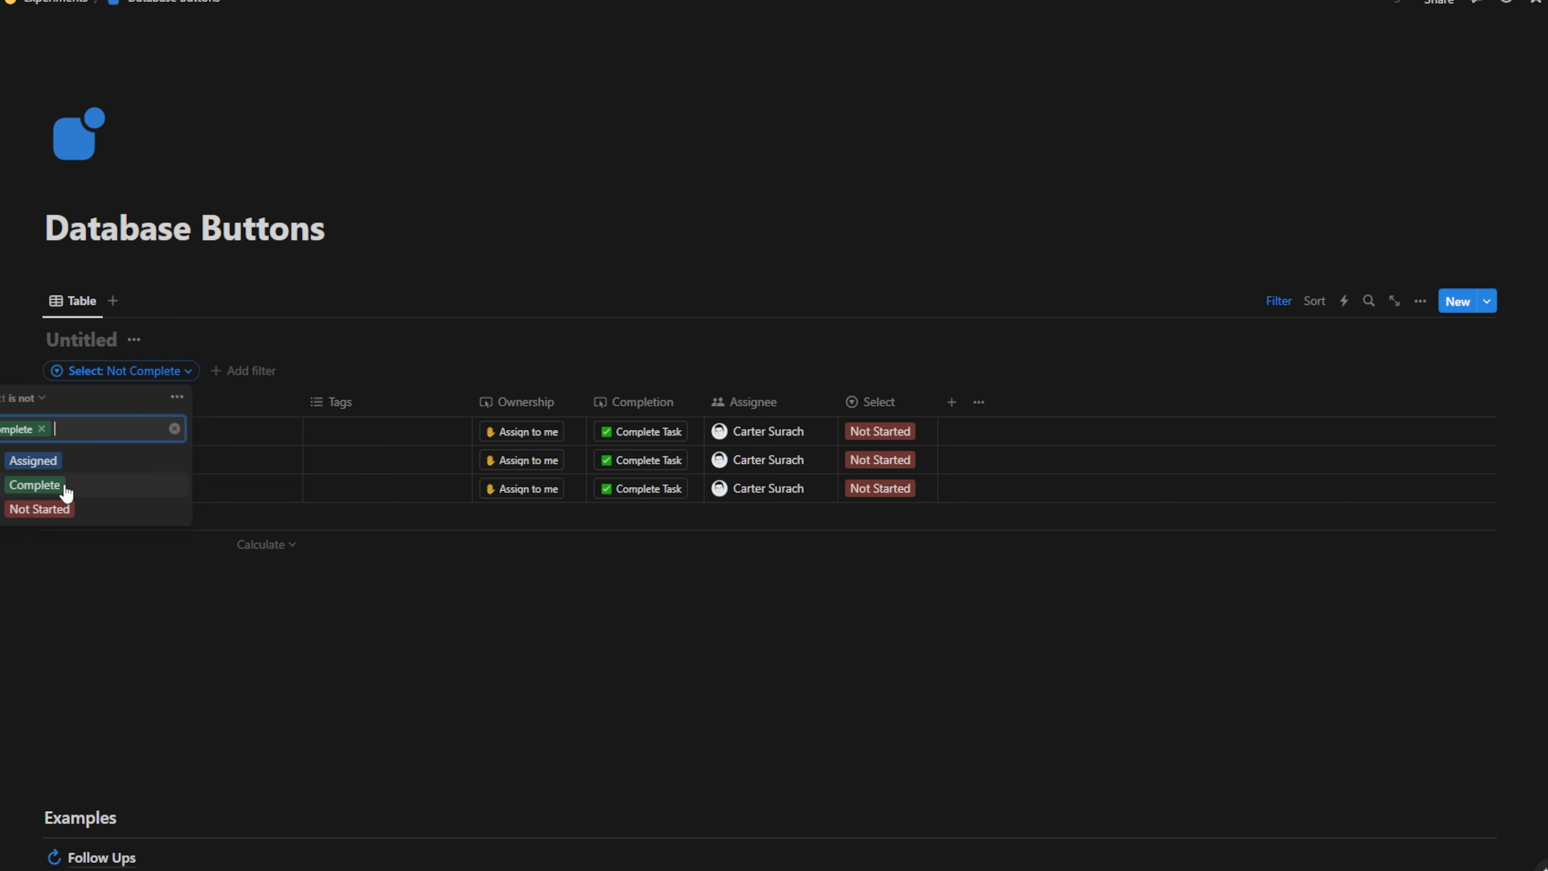
click(534, 728)
Delete the Tags property and narrow the Name column
click(424, 402)
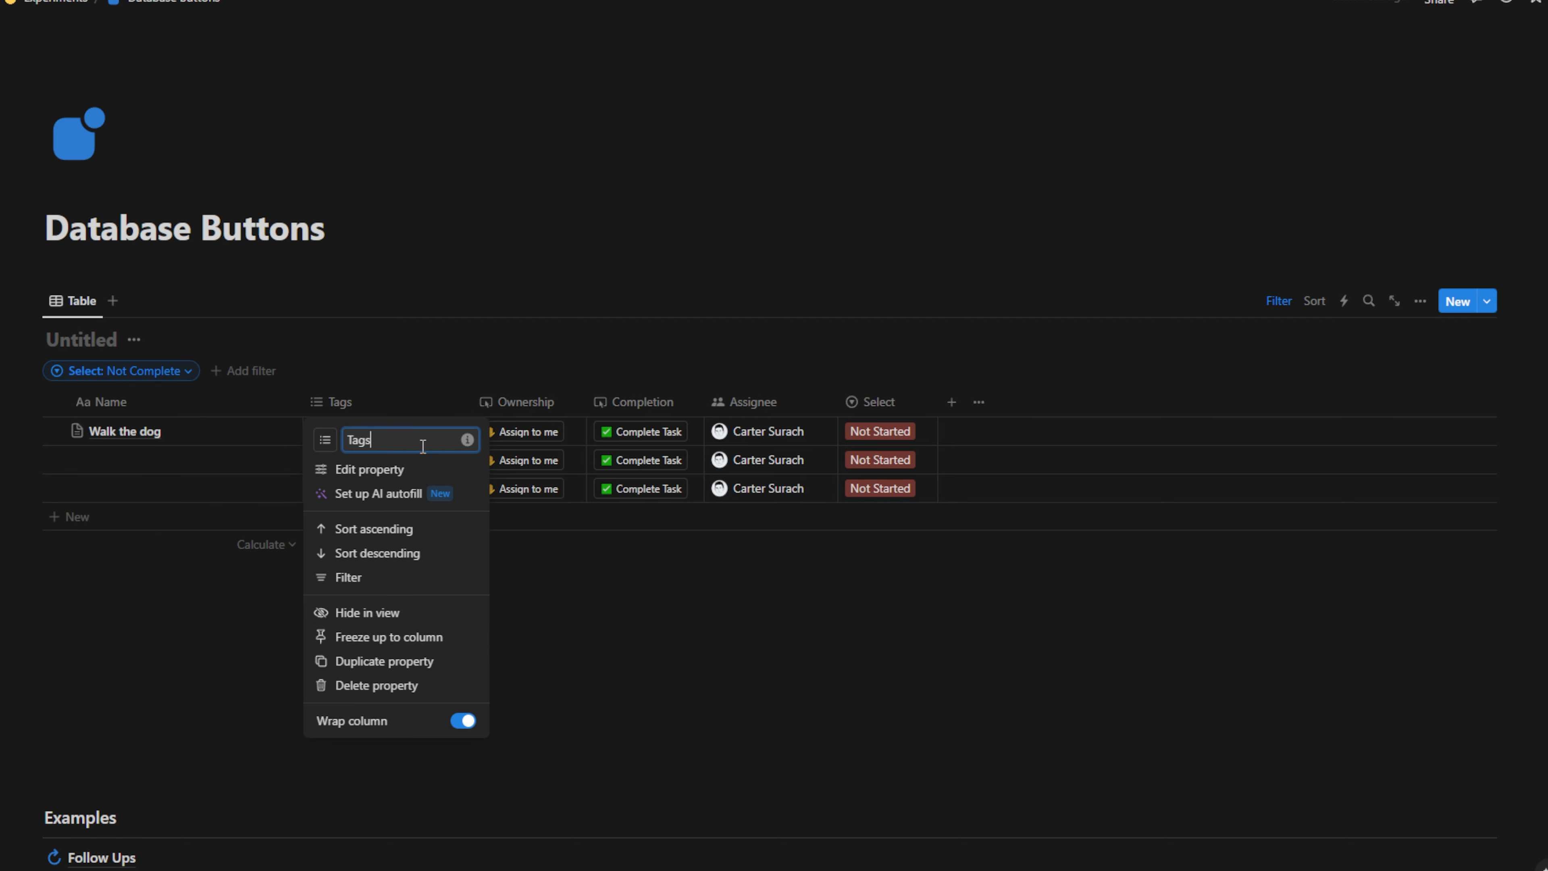
click(397, 685)
click(784, 450)
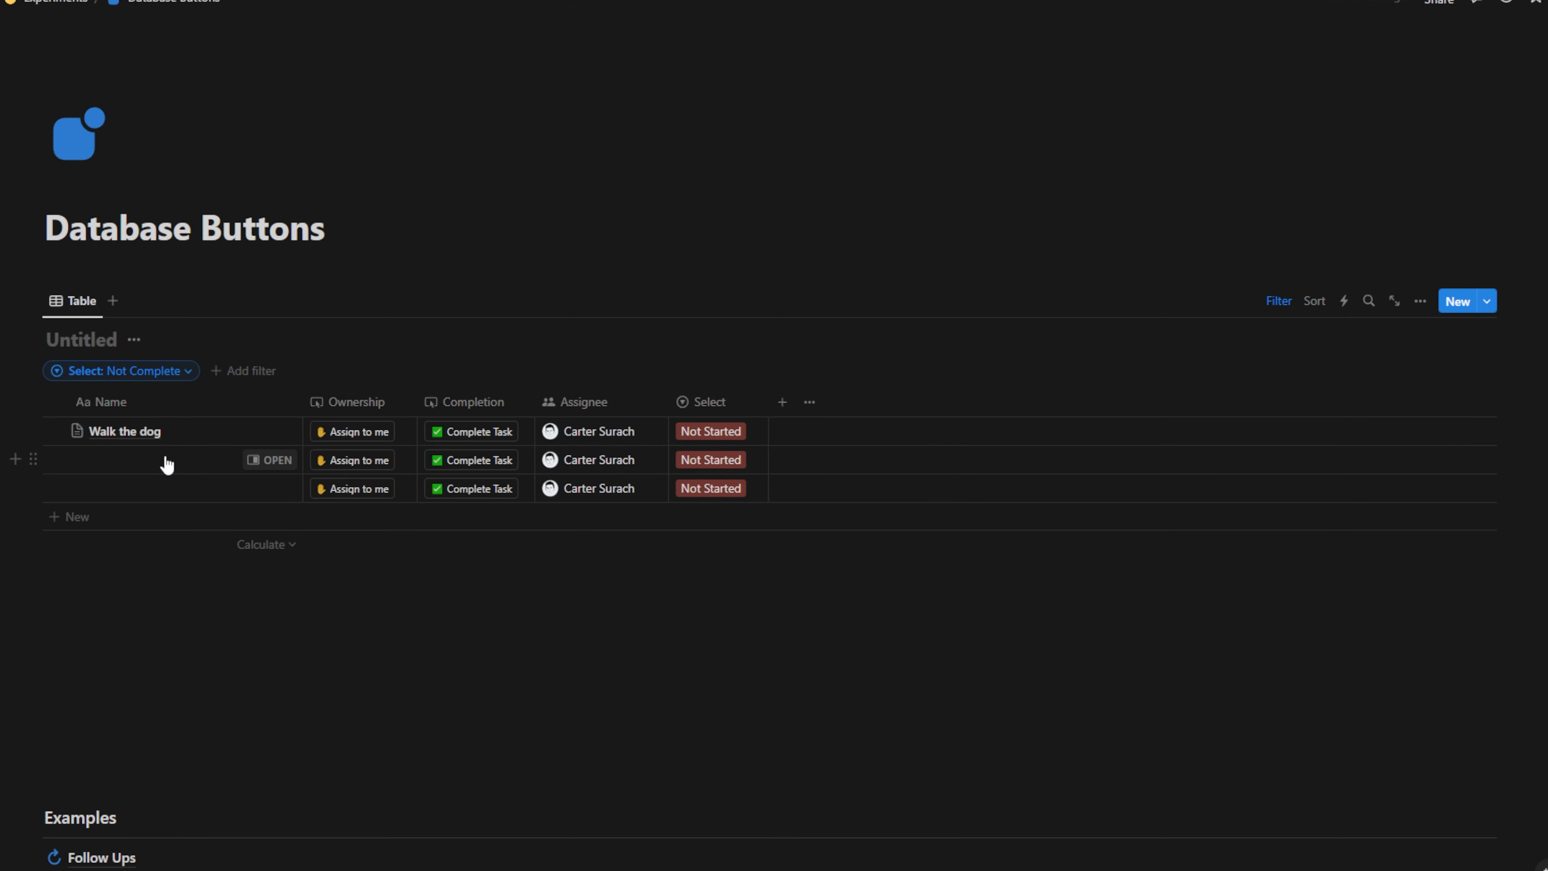
drag(304, 401, 224, 401)
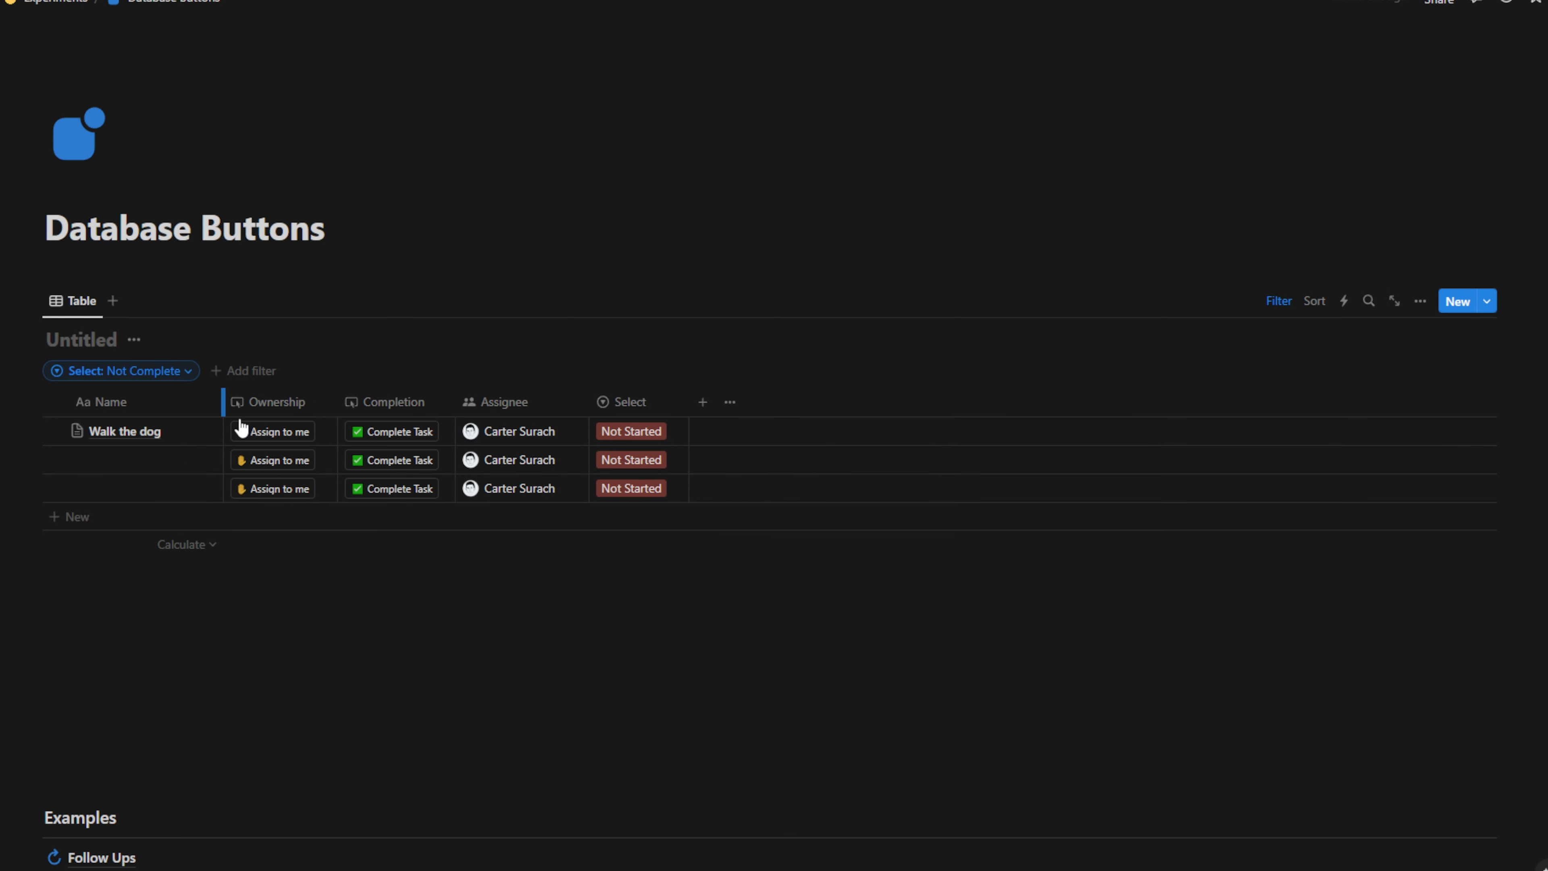
Hide the Untitled database title
click(480, 685)
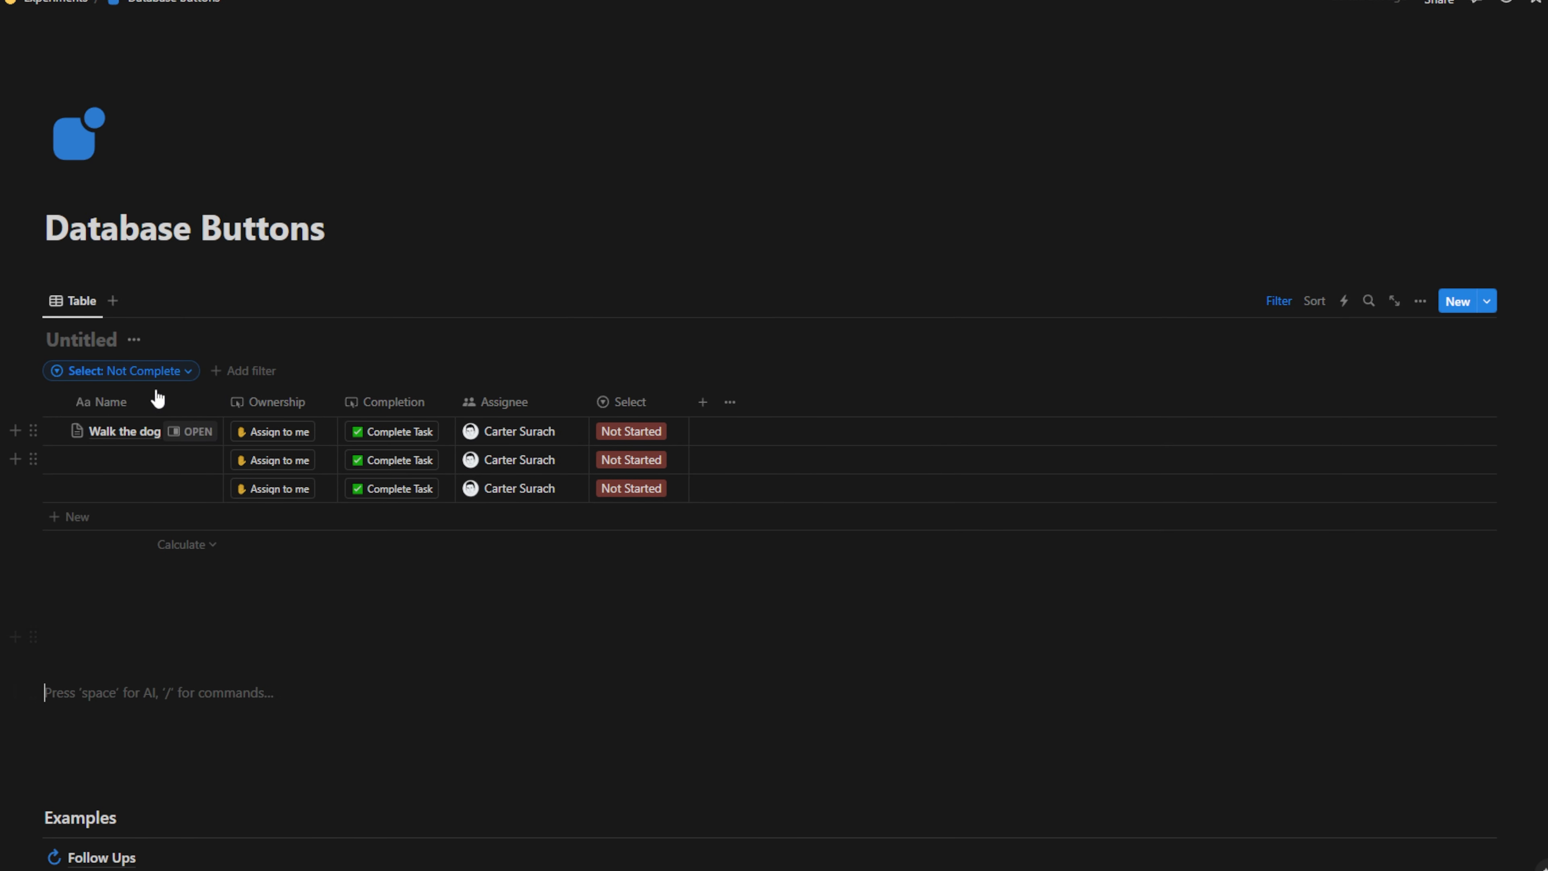
click(197, 609)
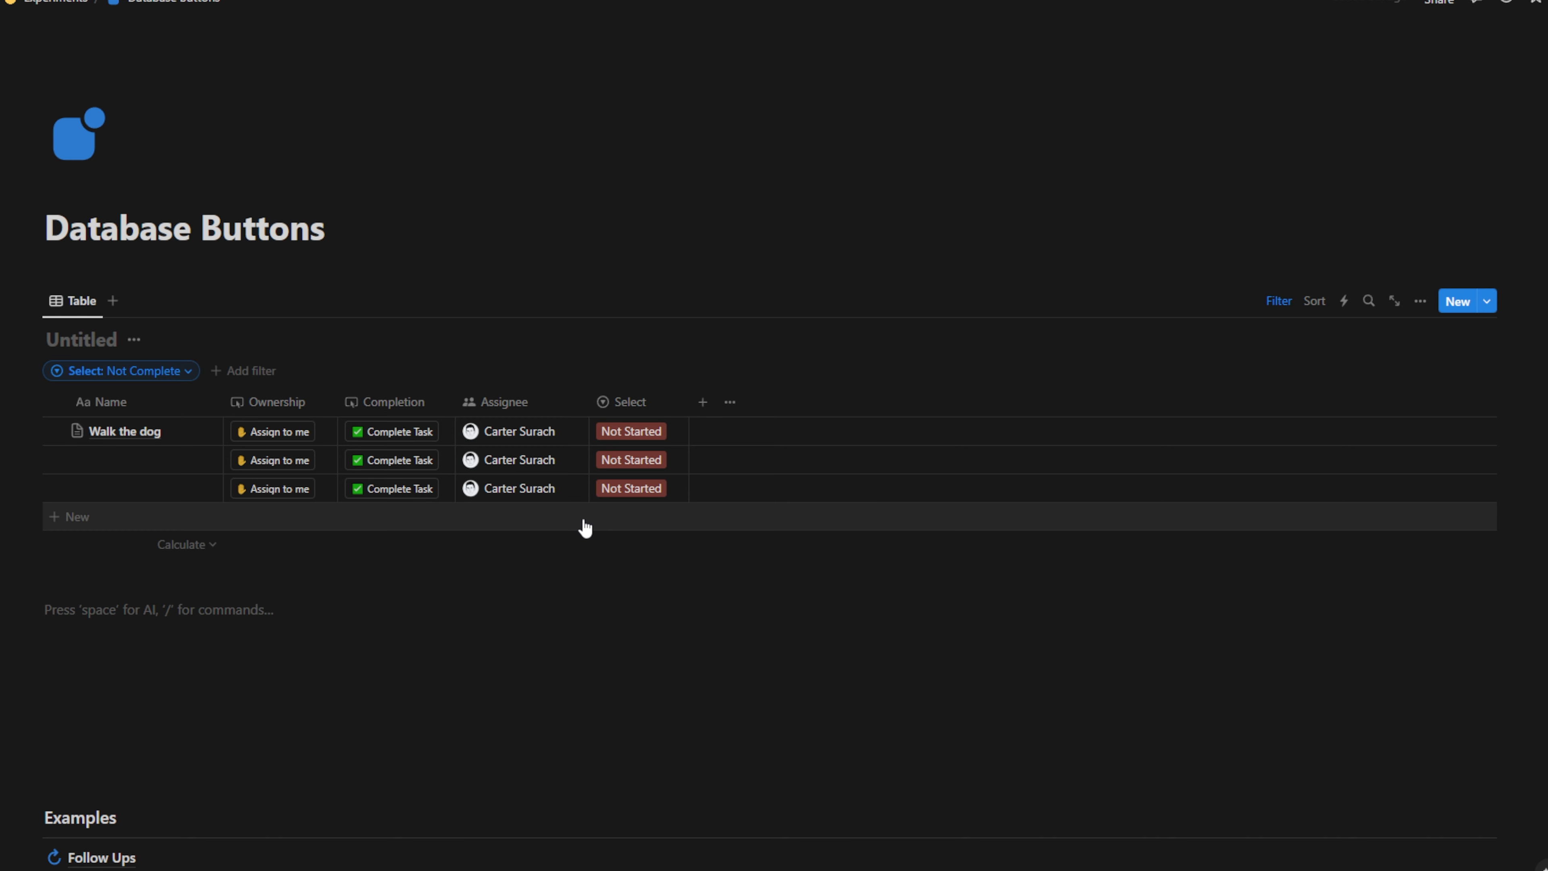
click(134, 339)
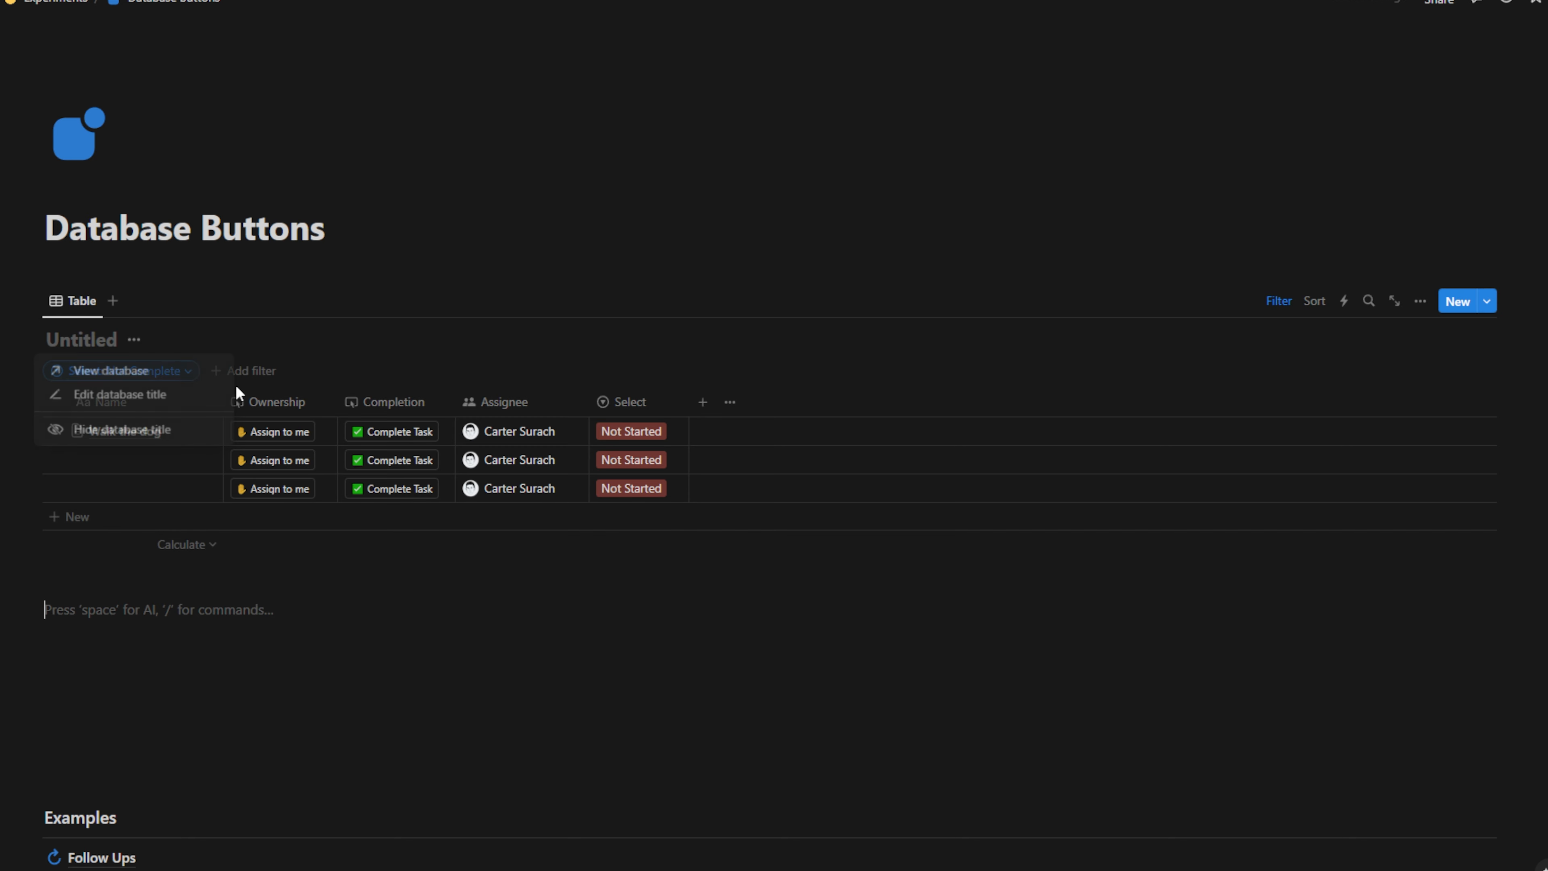
click(127, 431)
Name the second and third rows Task b and Task c, then assign Walk the dog to yourself
click(118, 431)
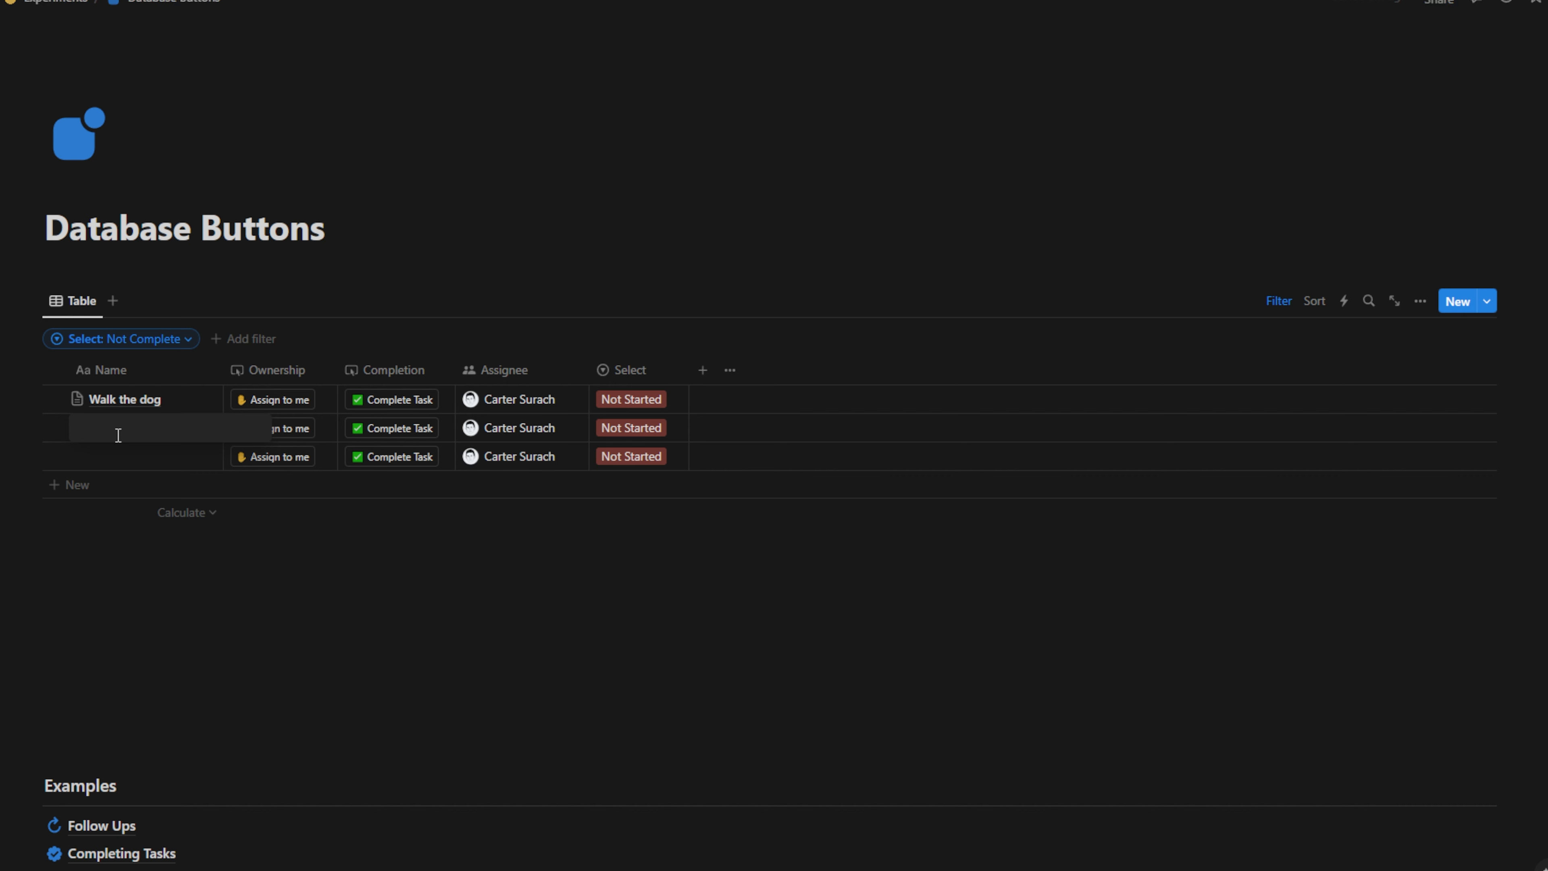
text(Task bn)
key(BackSpace)
key(Tab)
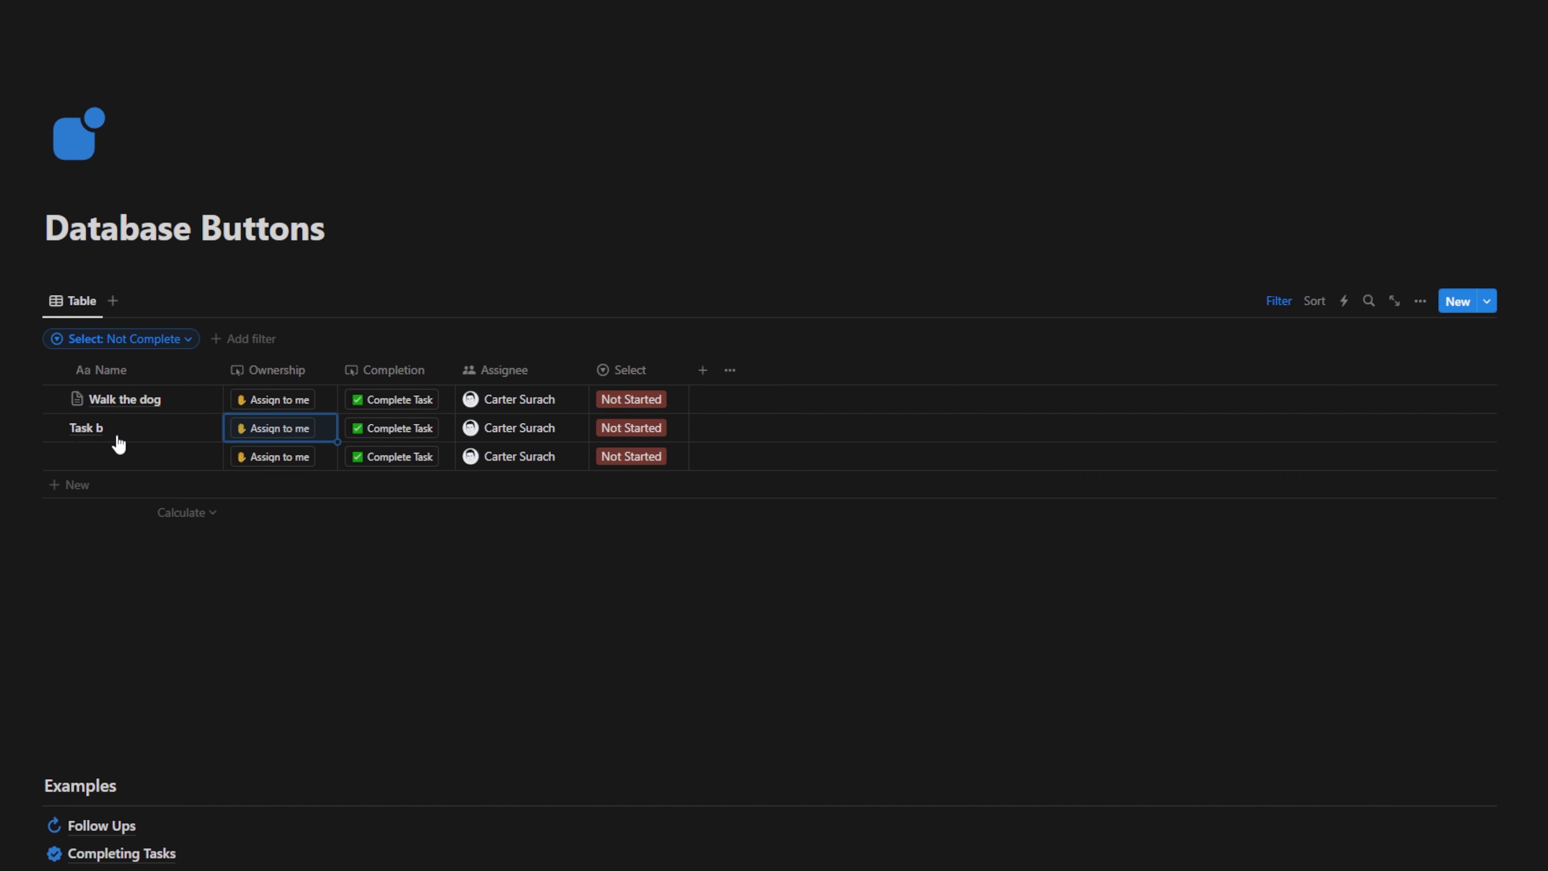
click(115, 446)
text(T)
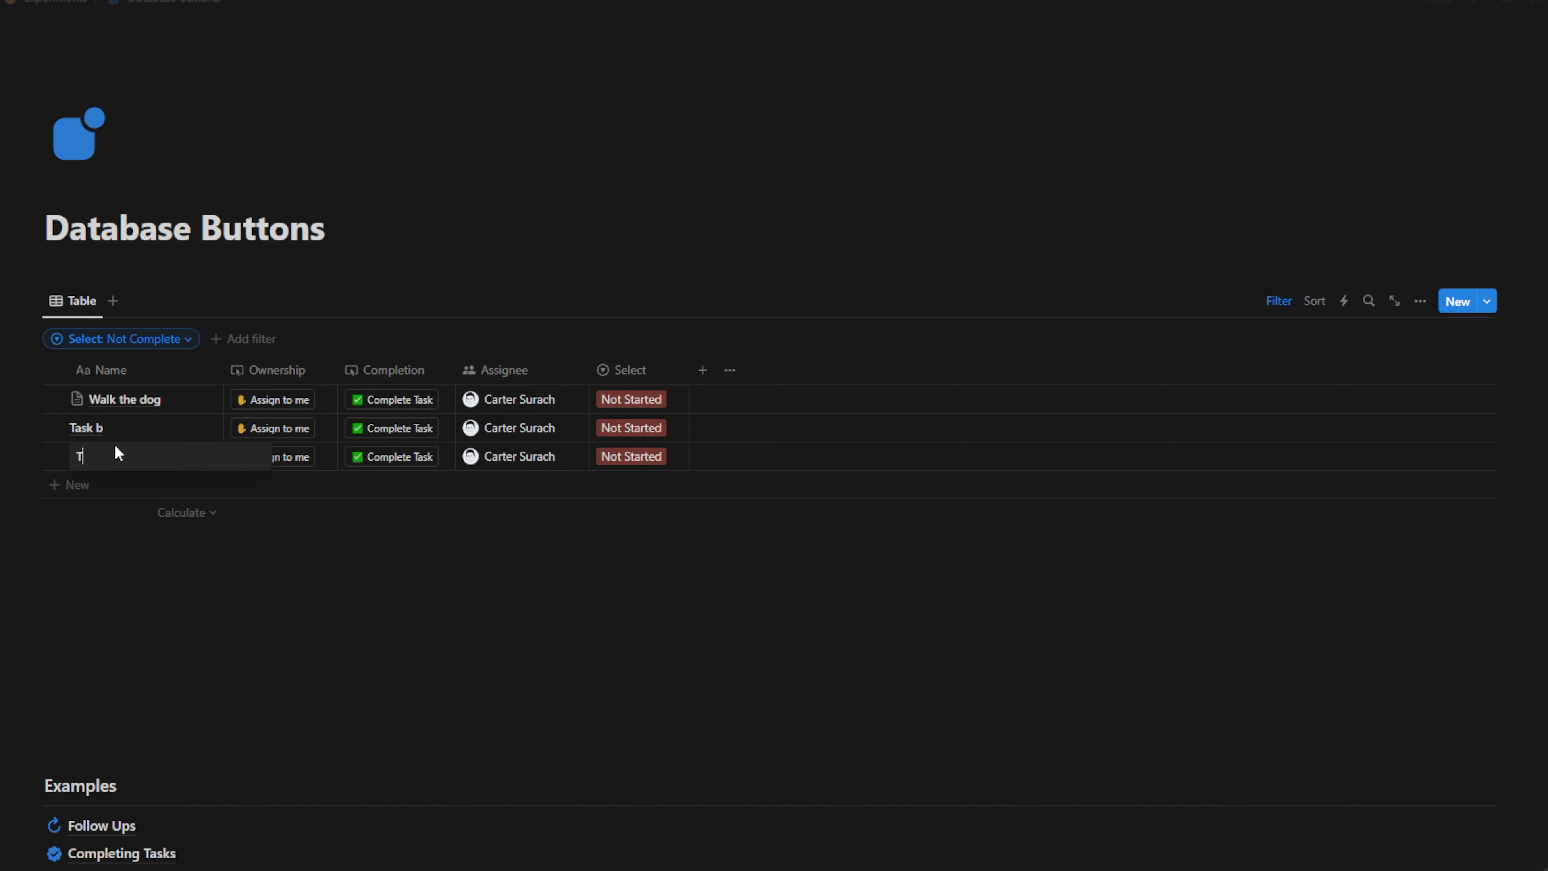
text(ask c)
key(Escape)
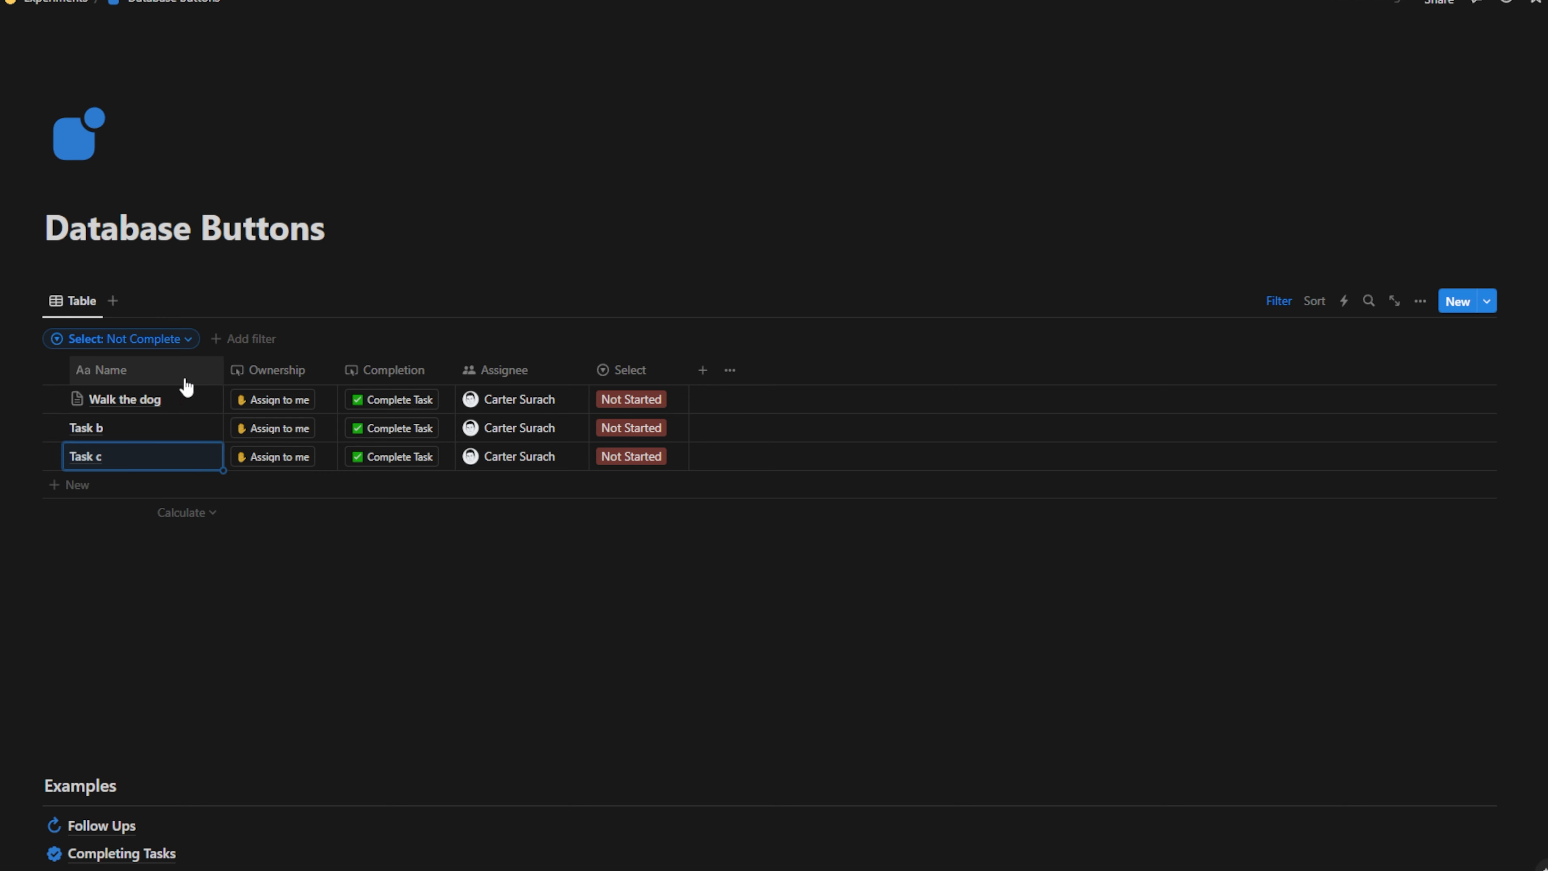
drag(222, 369, 200, 370)
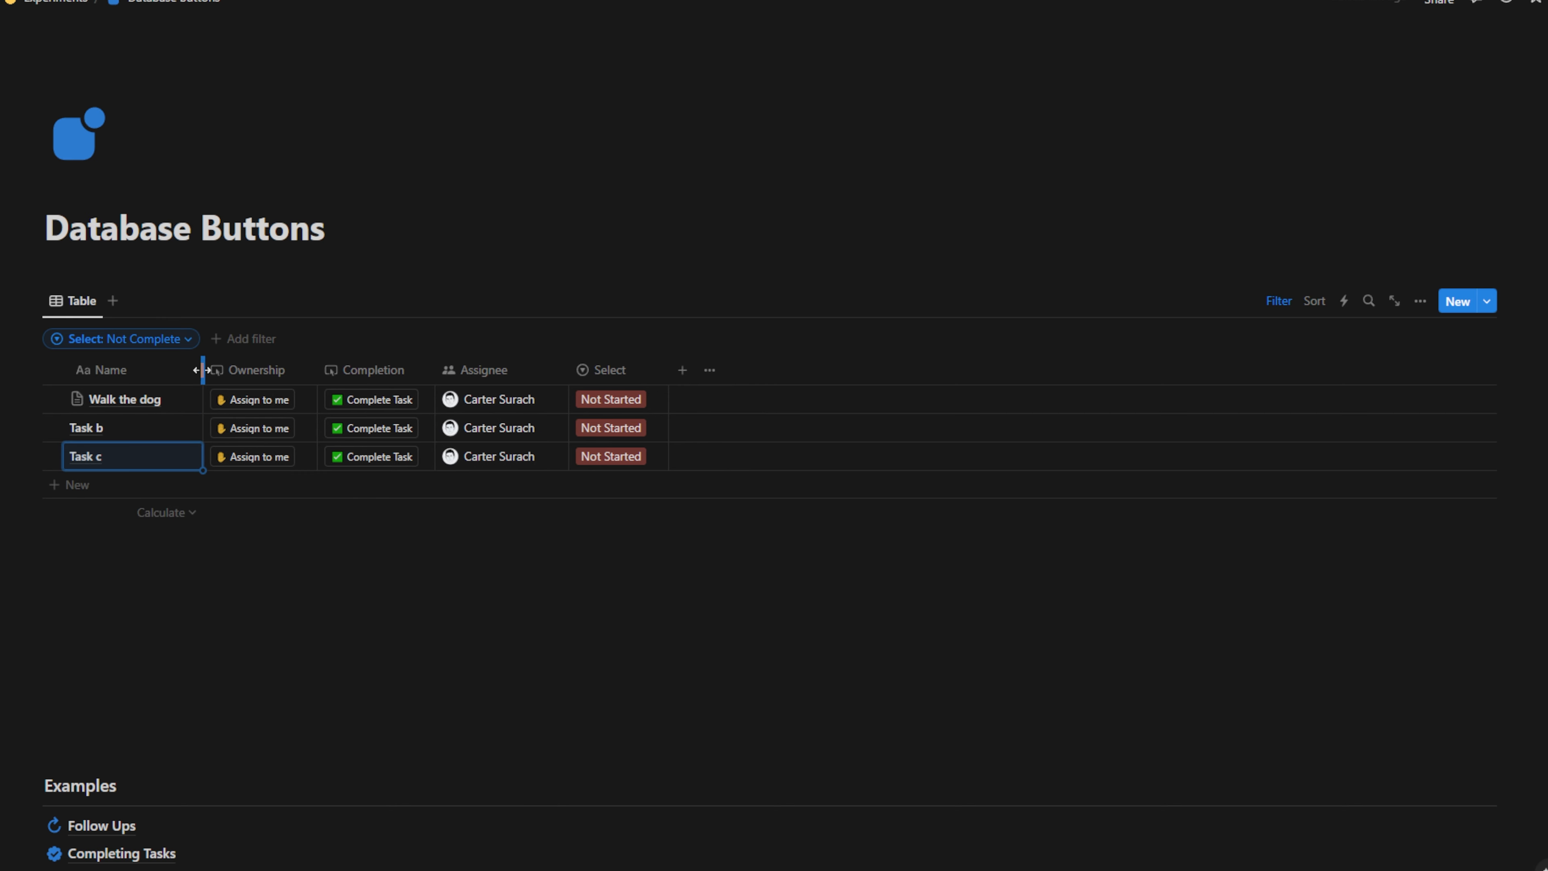
click(261, 405)
Assign Task b and Task c to yourself and mark Walk the dog, Task b and Task c Complete
click(265, 434)
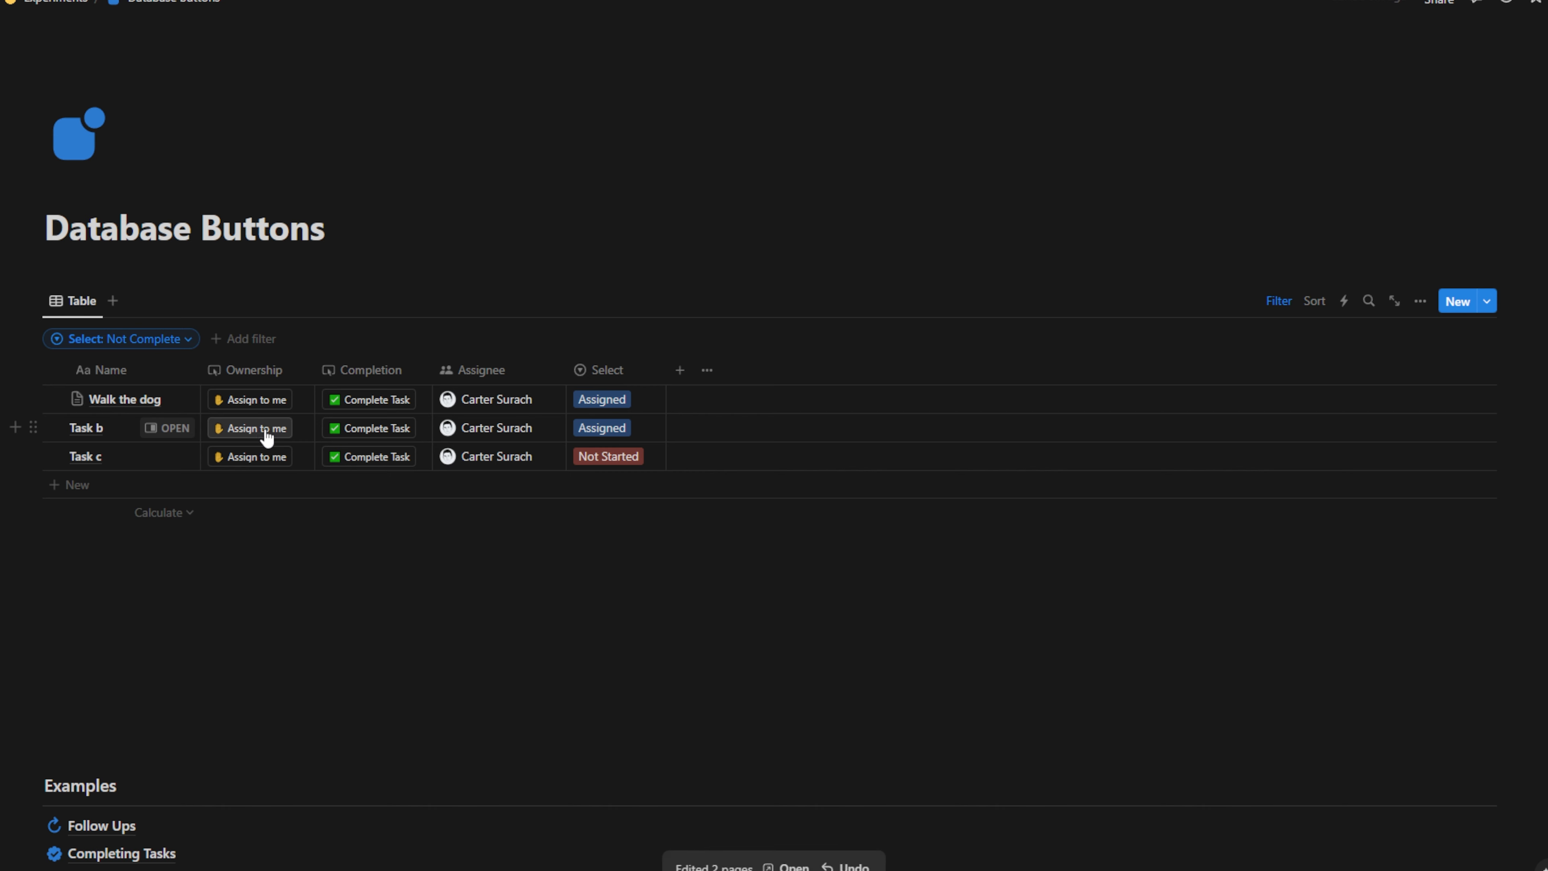
click(382, 404)
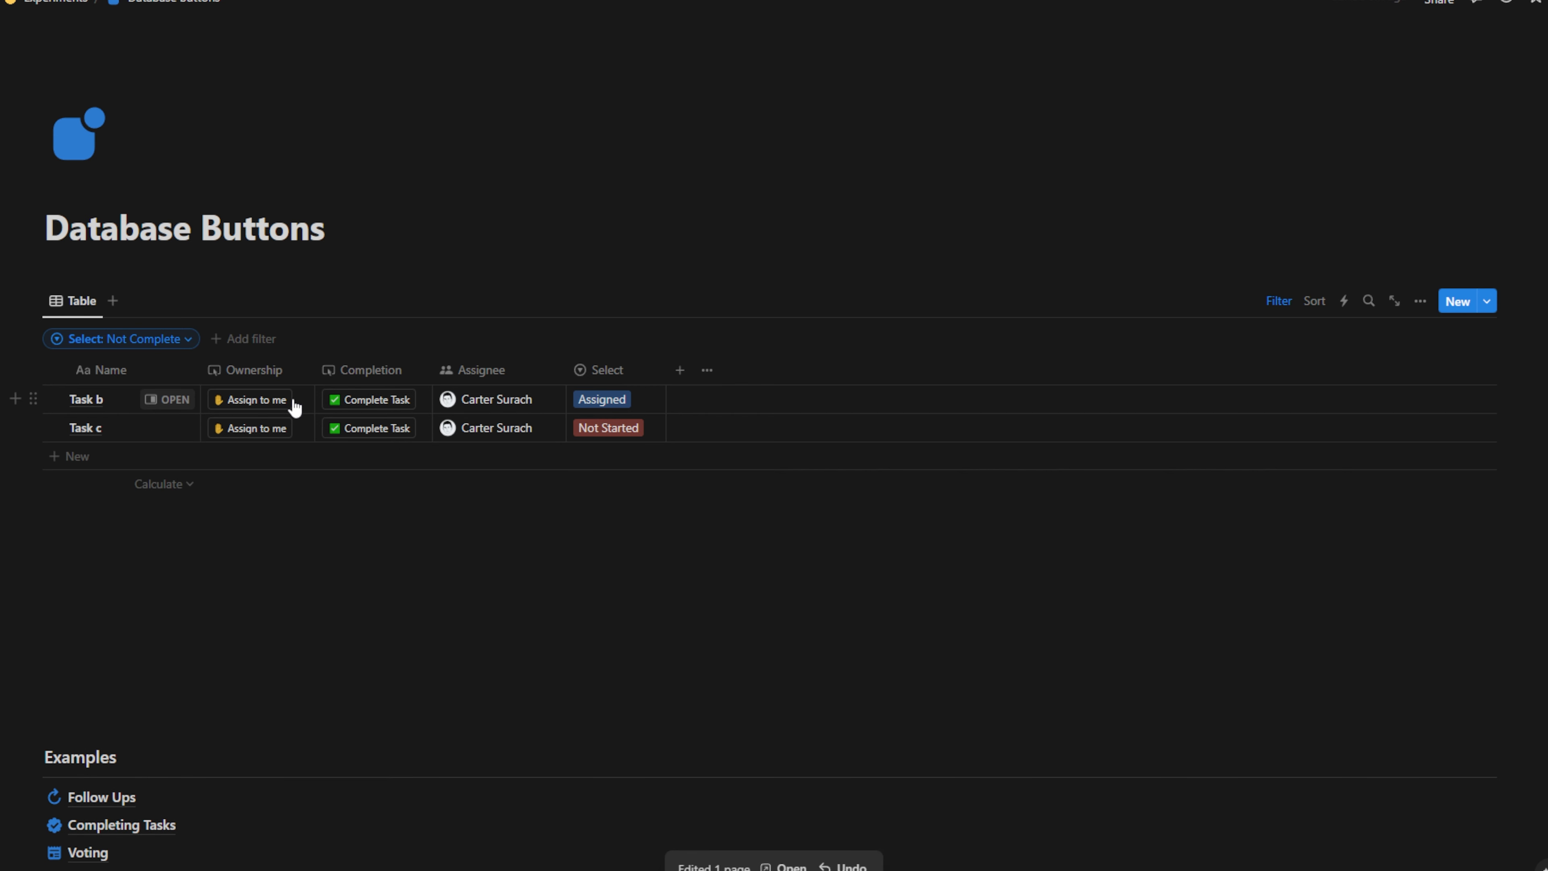
click(342, 404)
click(267, 408)
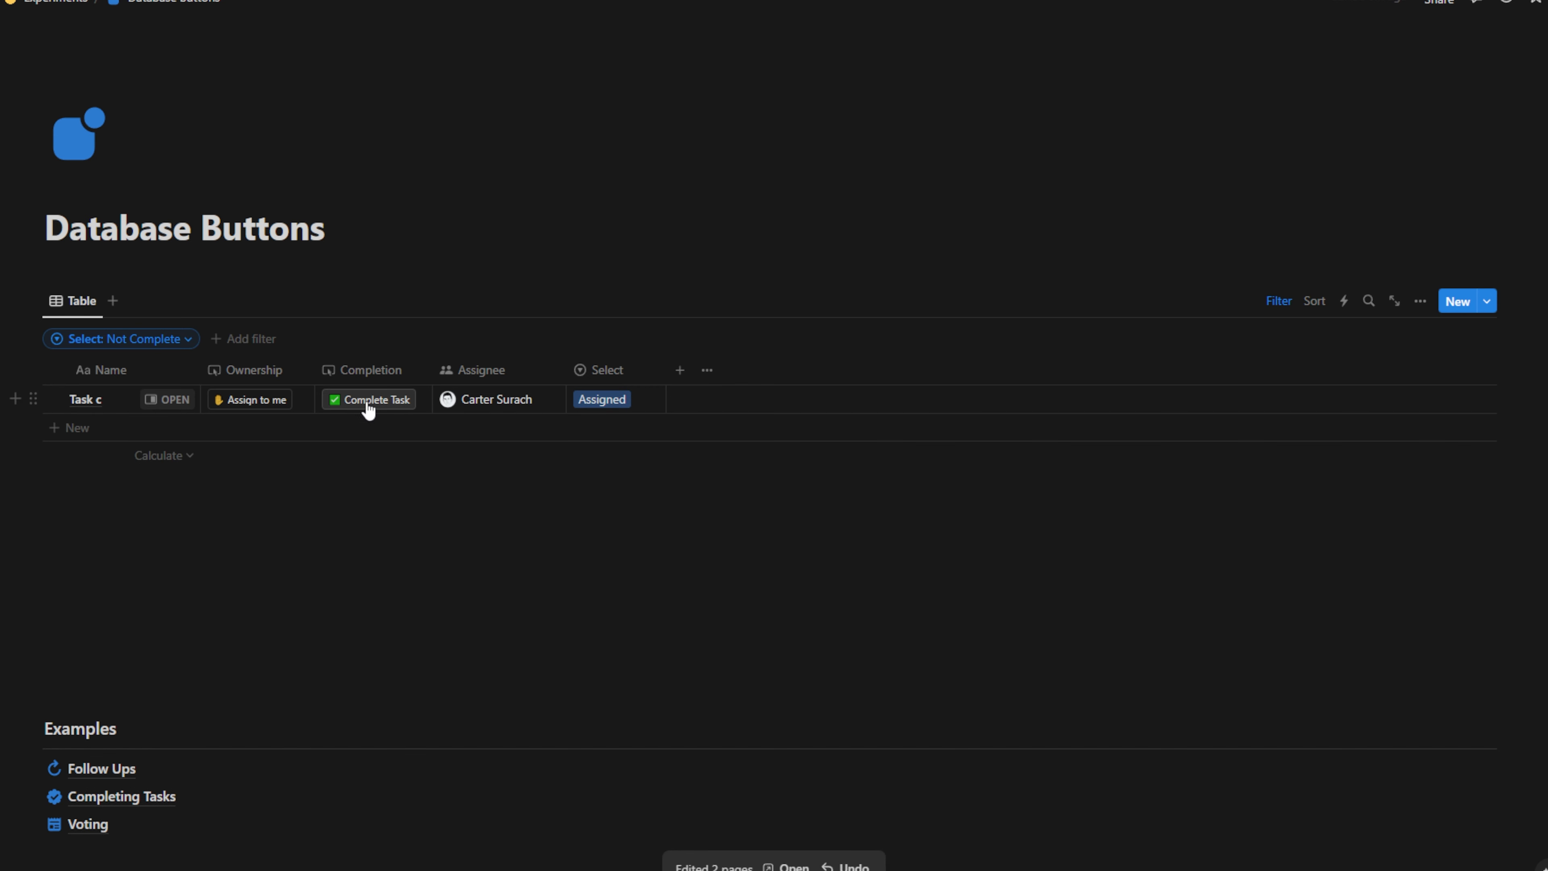
click(382, 404)
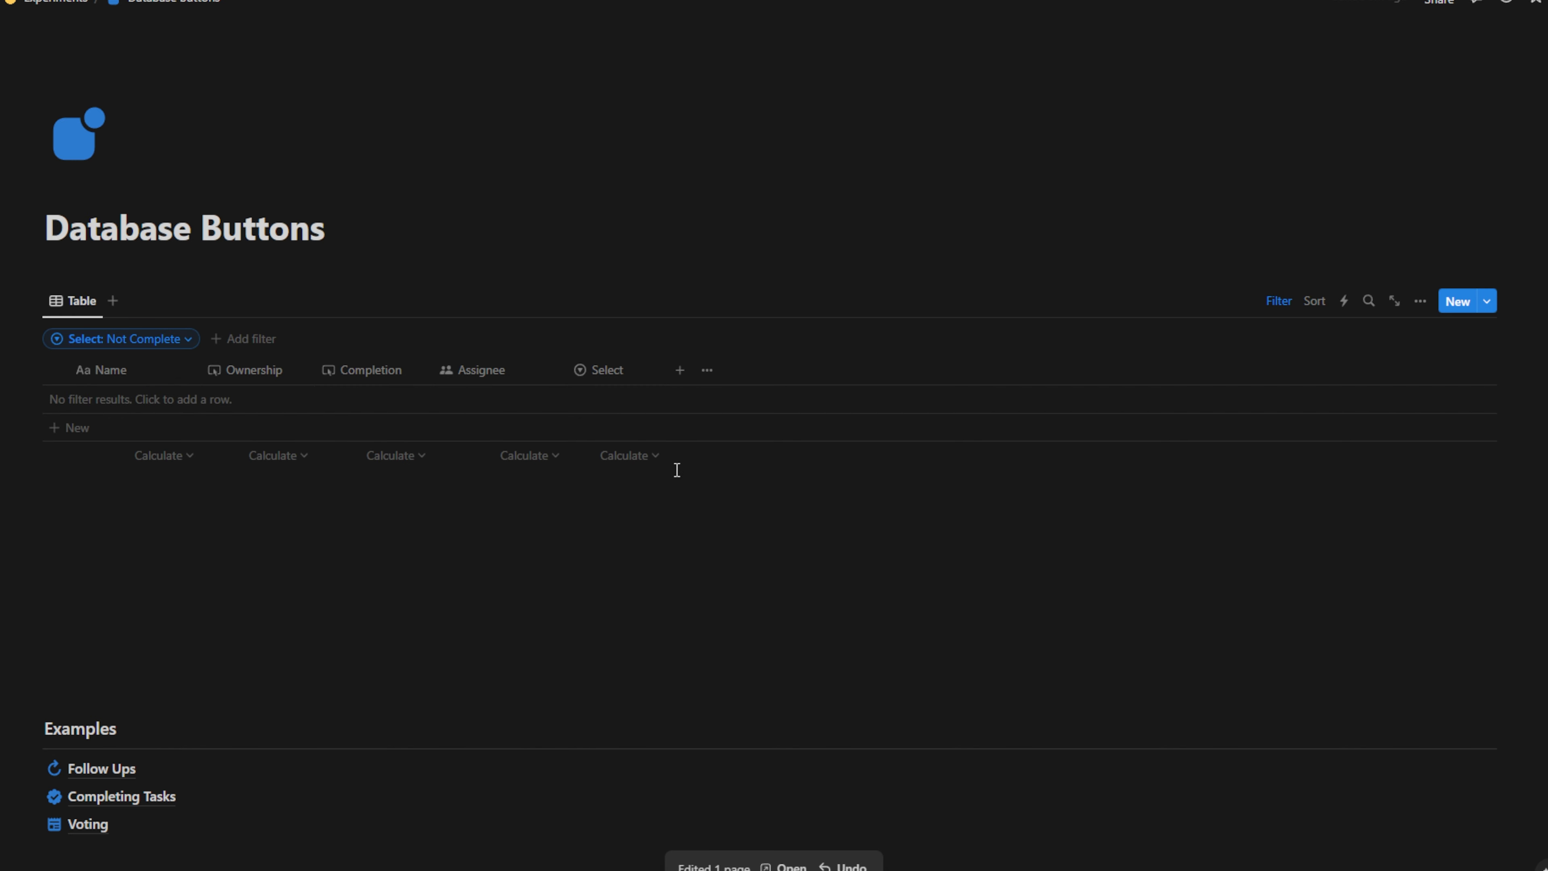
Delete the task database block from the page
click(33, 270)
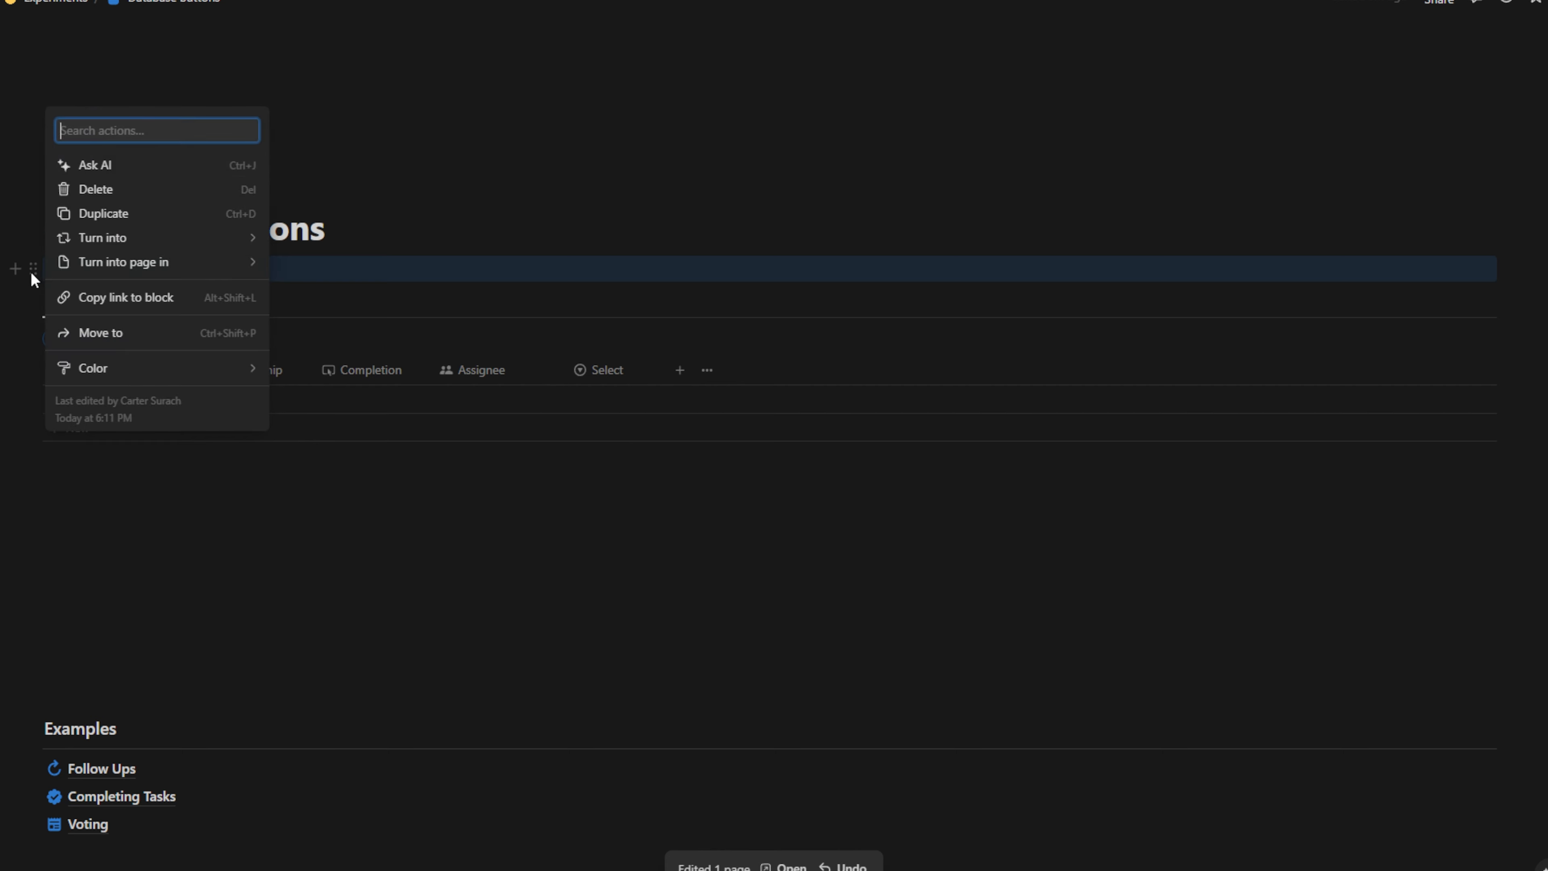
click(52, 276)
click(34, 274)
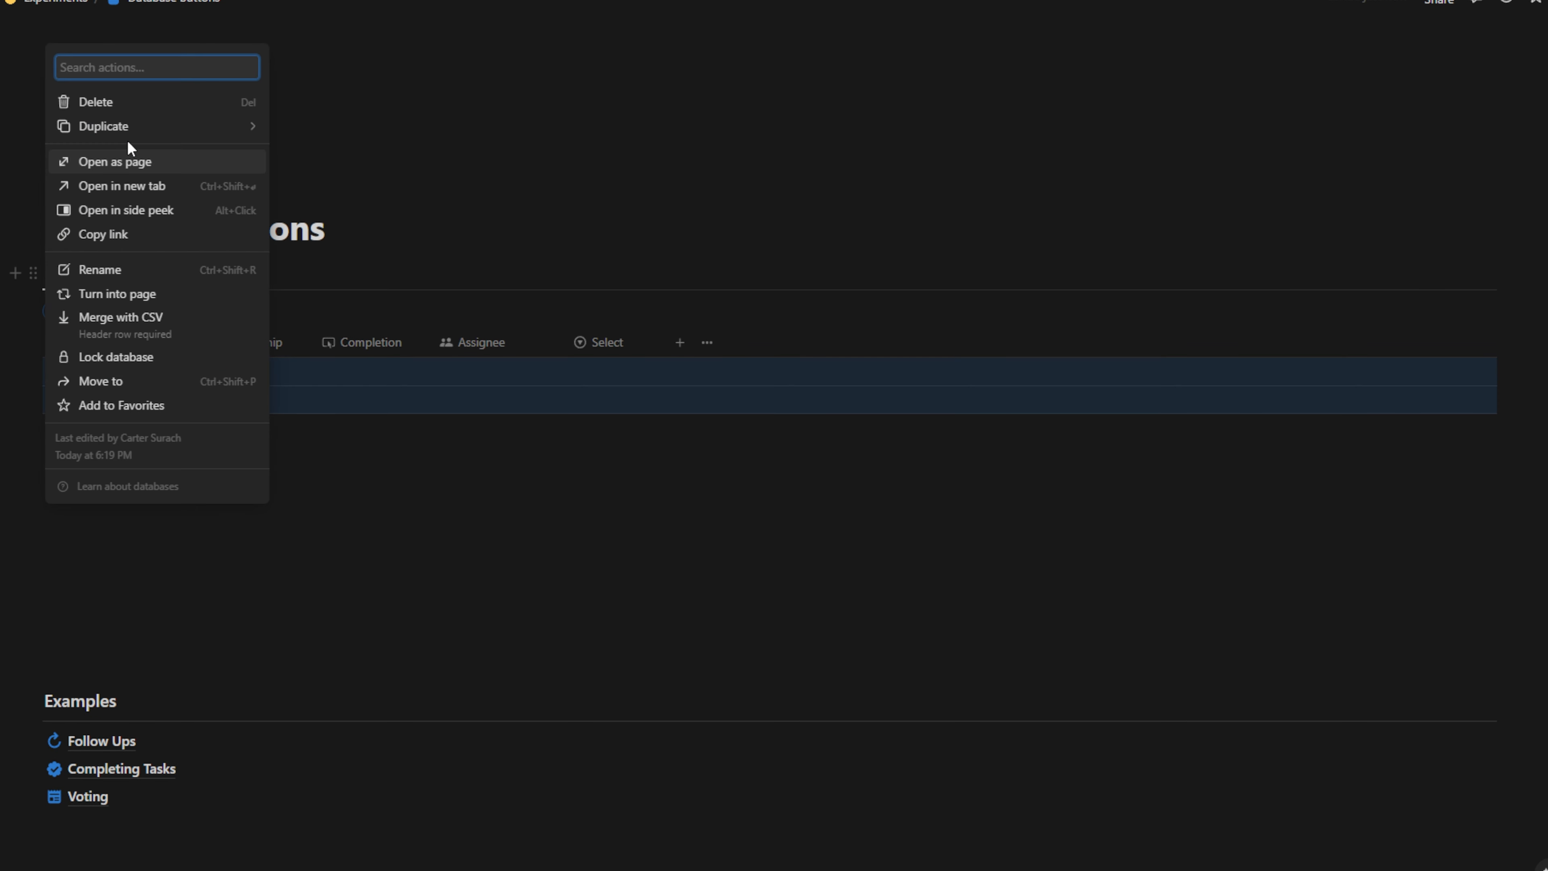
click(111, 101)
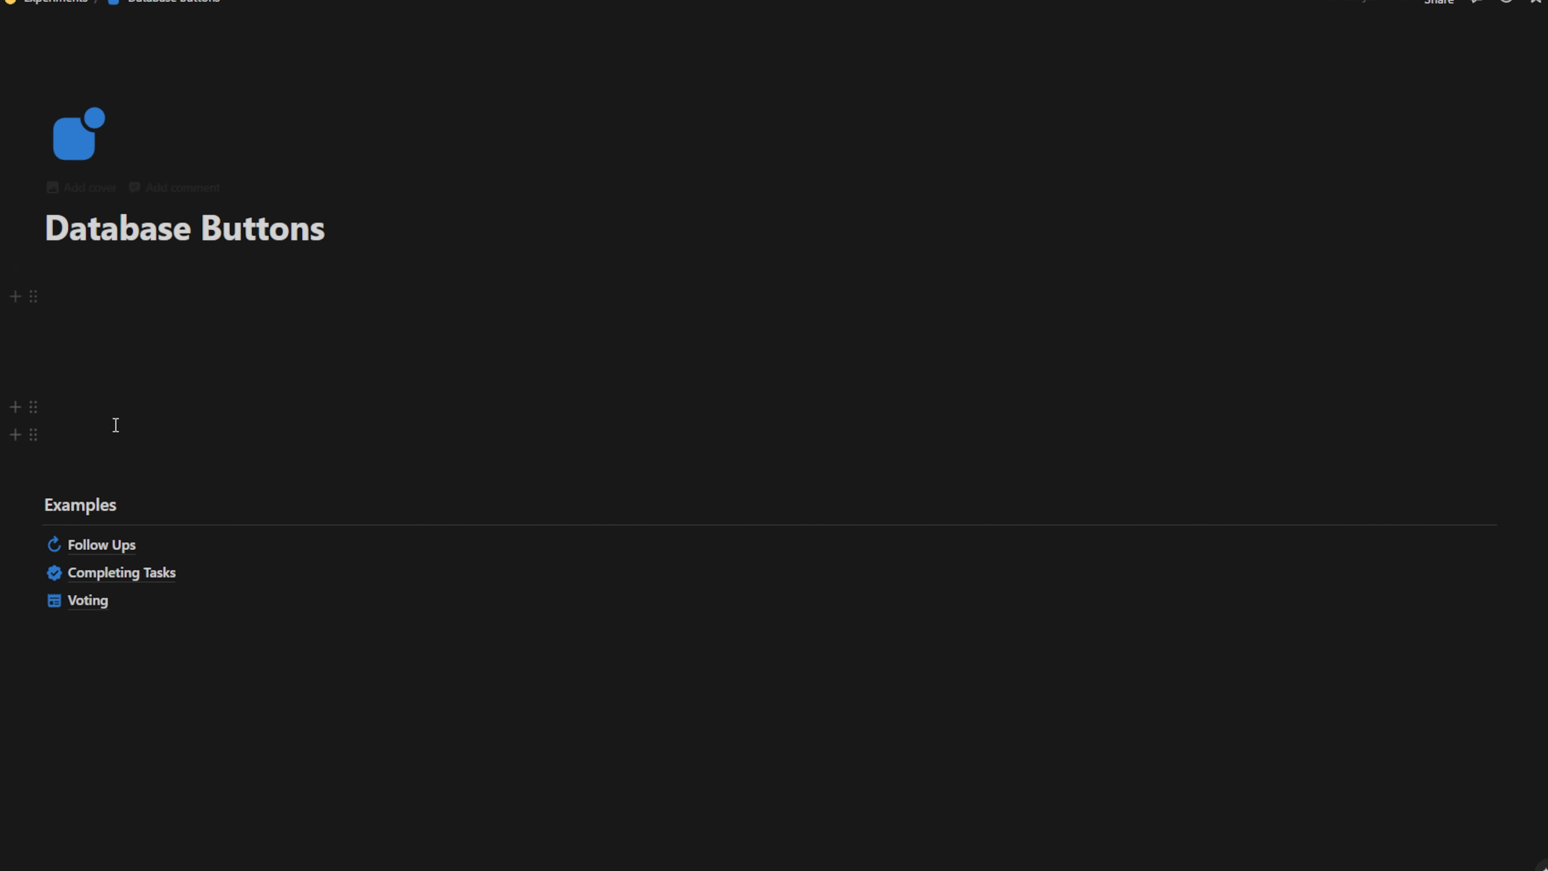
Remove the three leftover empty lines below the page title
click(56, 302)
key(BackSpace)
click(93, 382)
key(BackSpace)
key(BackSpace)
key(BackSpace)
click(86, 359)
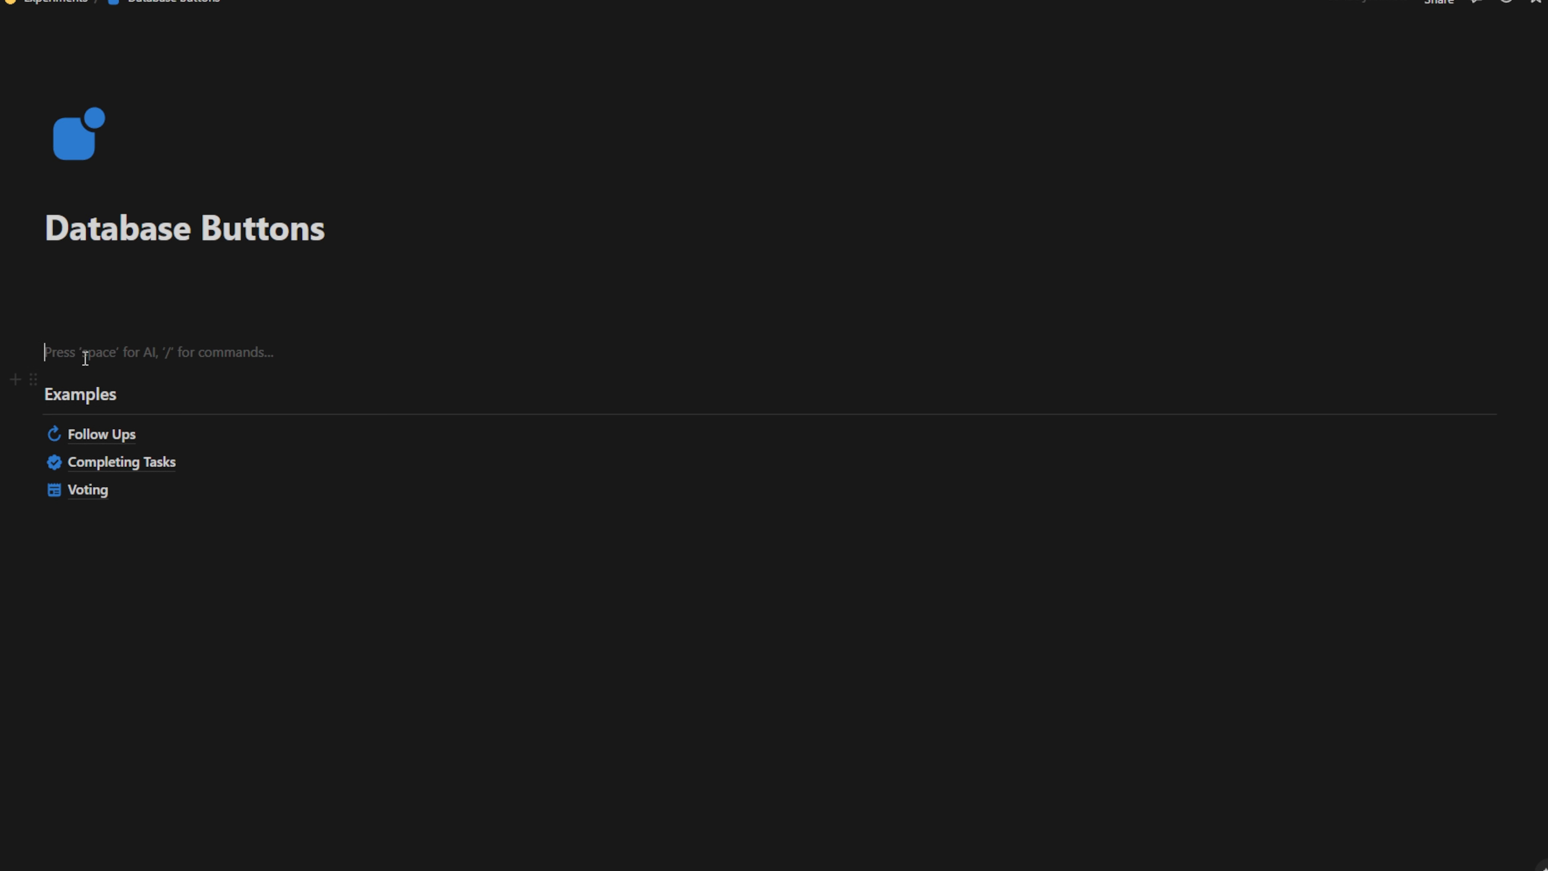
key(BackSpace)
key(BackSpace)
key(BackSpace)
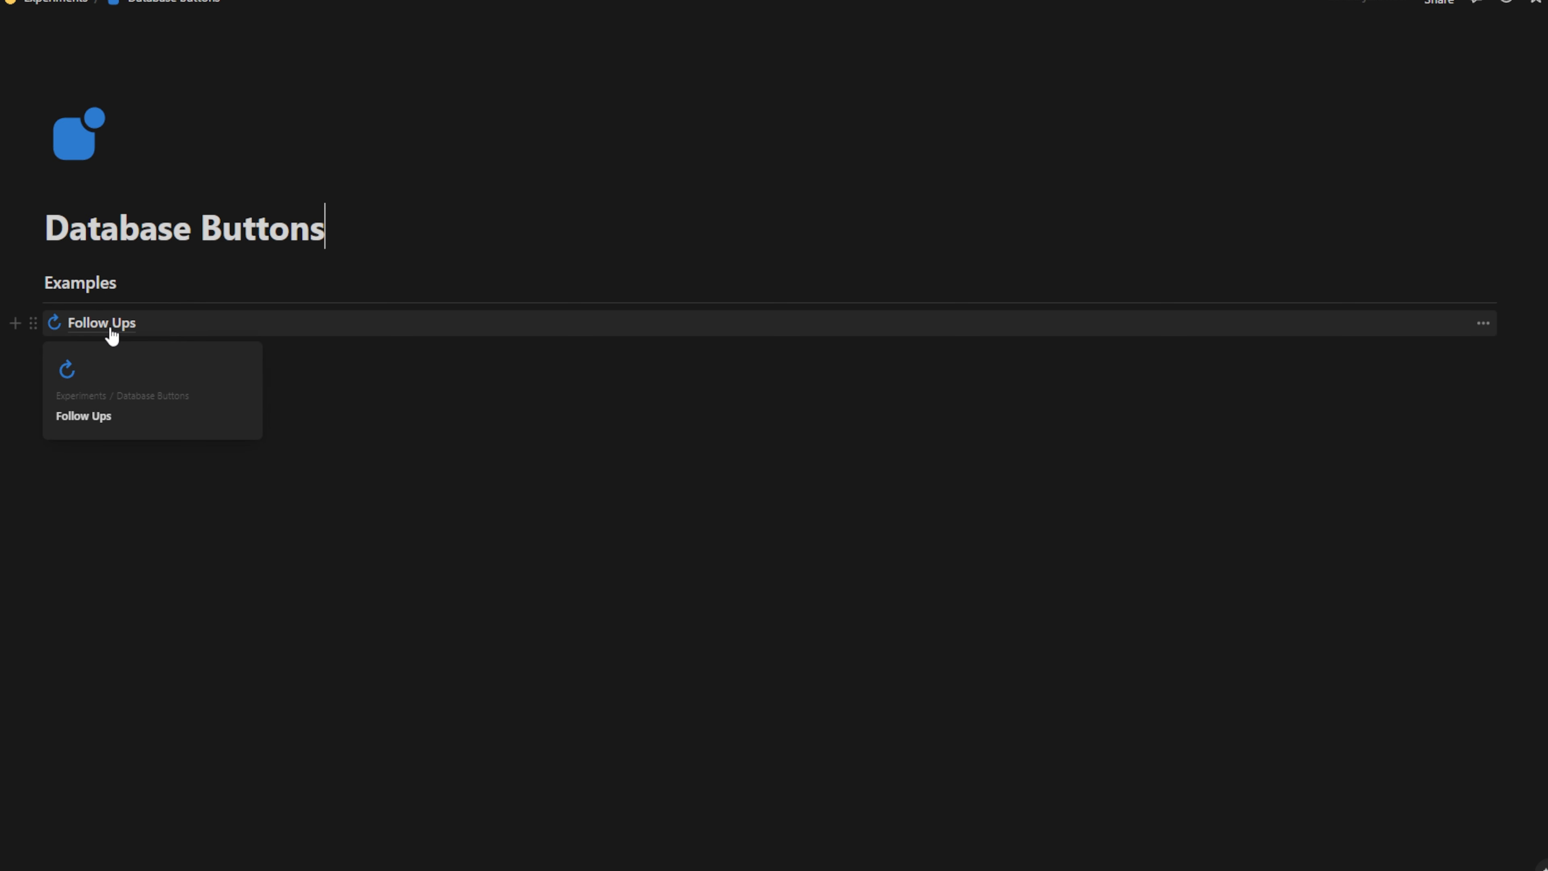
Open the Follow Ups page and give all three contacts the same phone number by filling it down
click(111, 334)
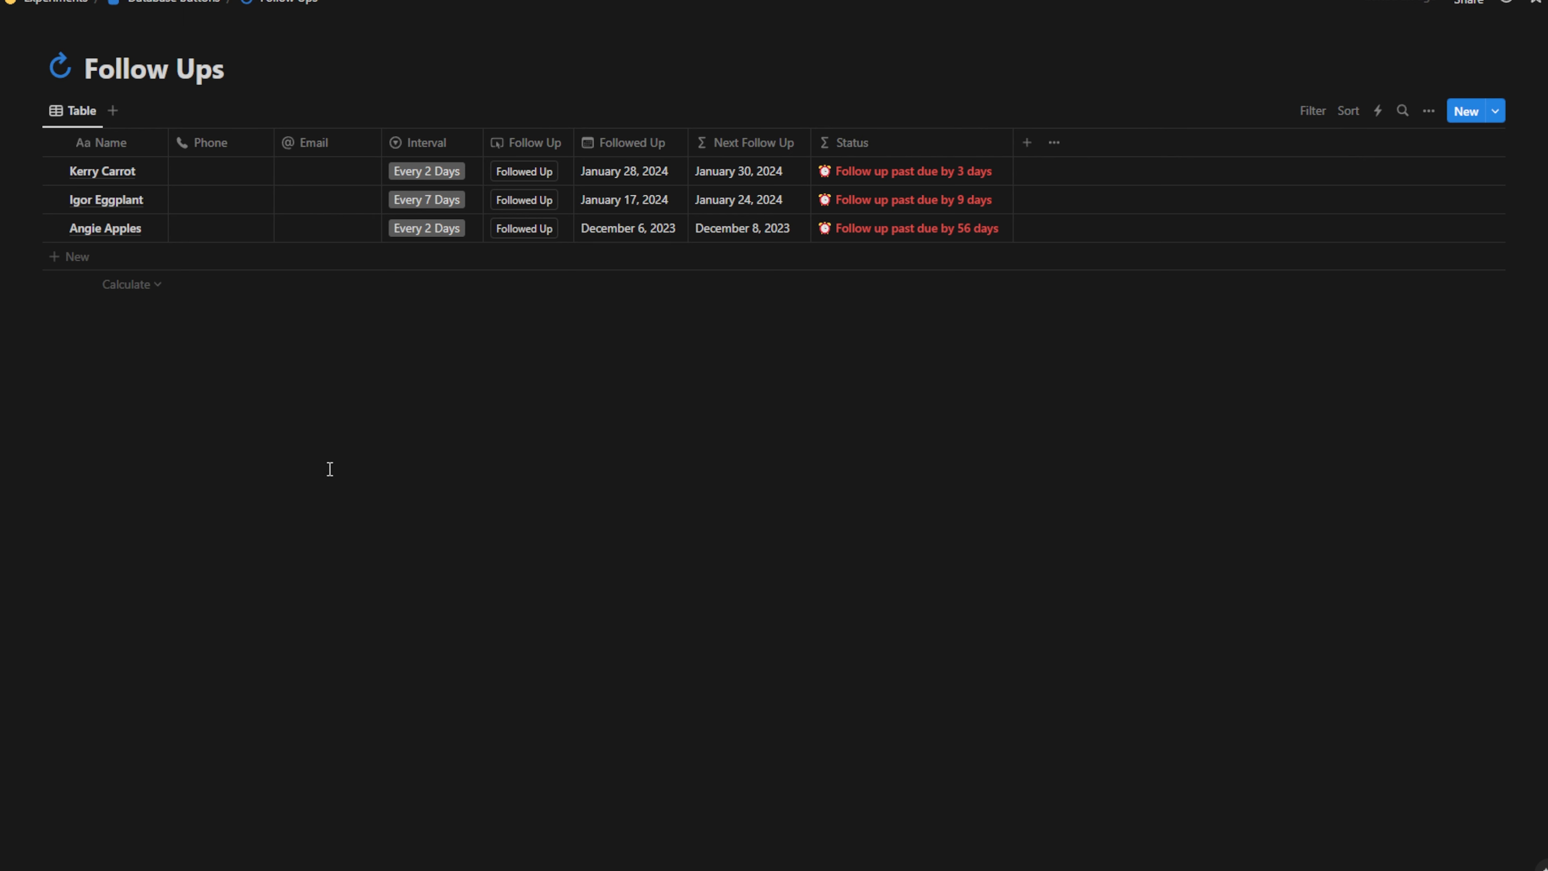
click(211, 174)
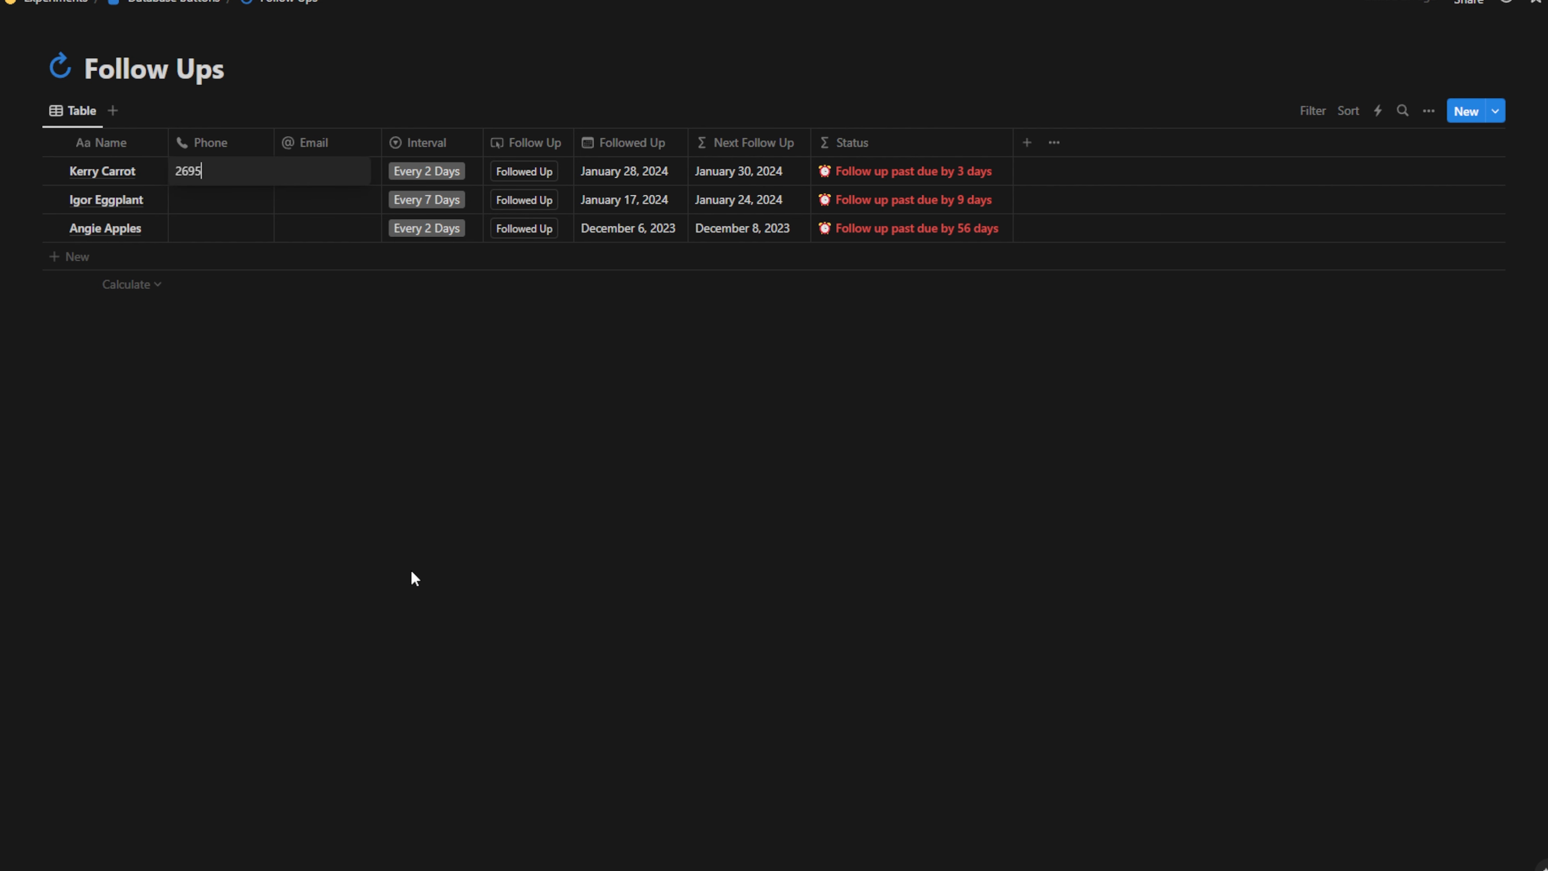
text(2695555555)
key(Escape)
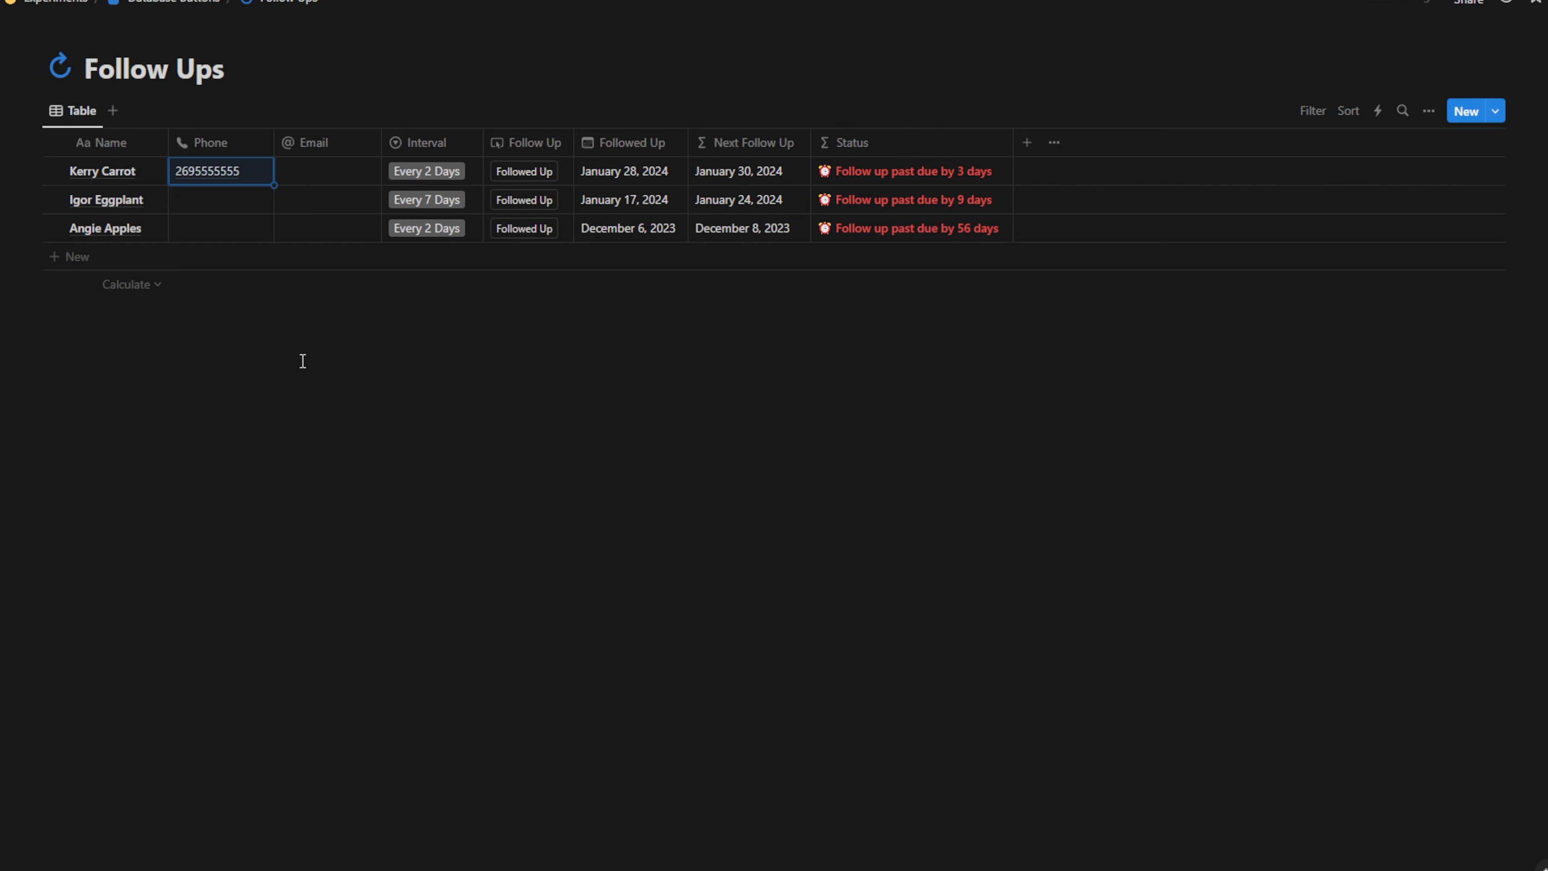
drag(273, 182, 280, 218)
Enter each contact's e-mail address, then widen the Email column and narrow Phone
click(329, 173)
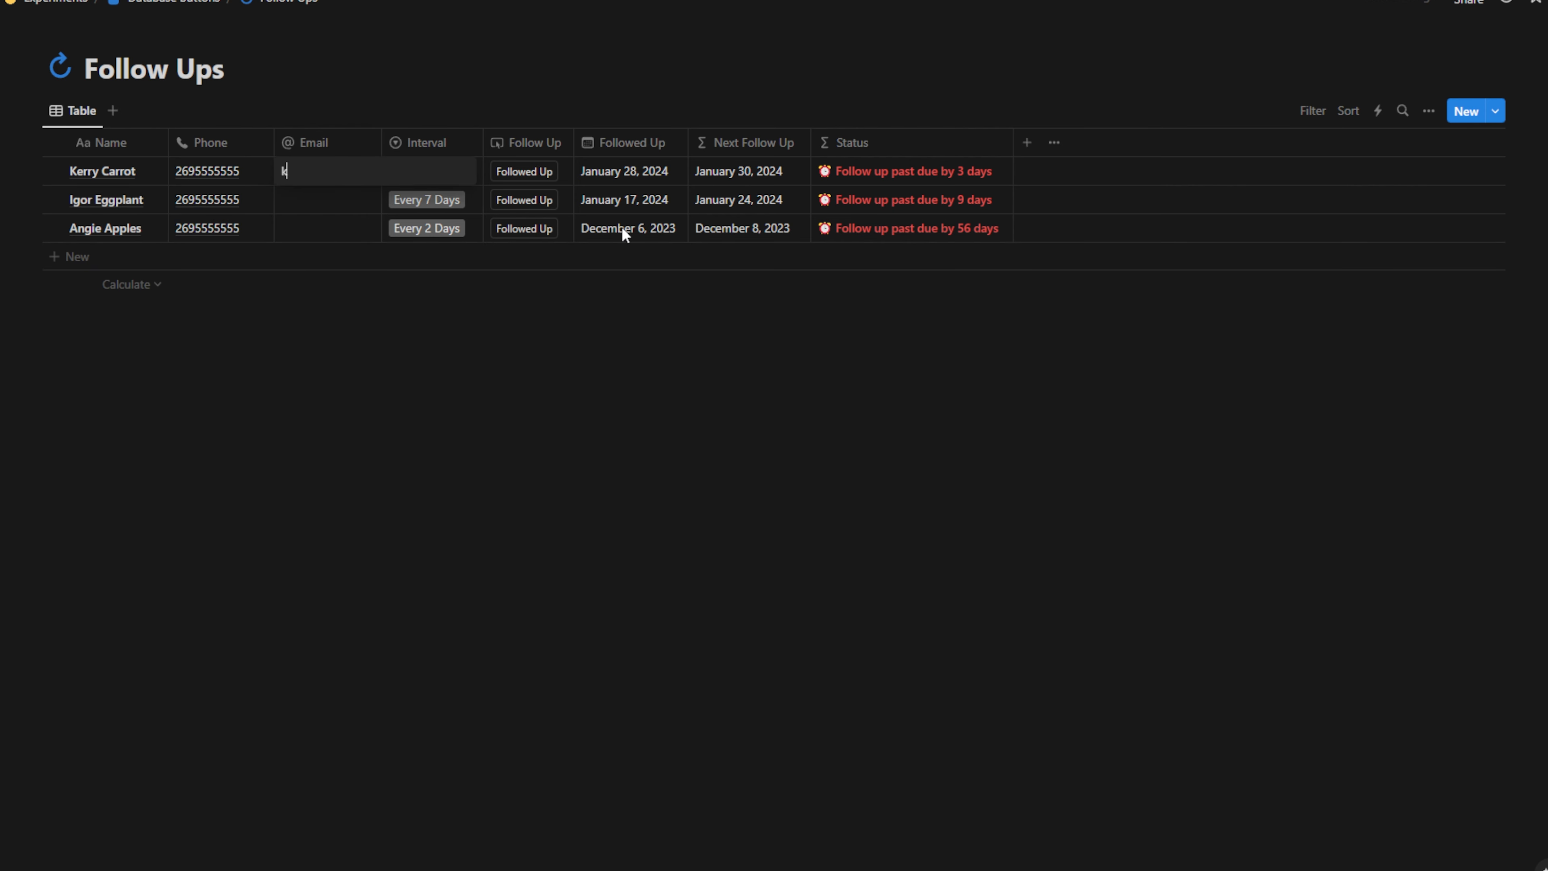
click(342, 215)
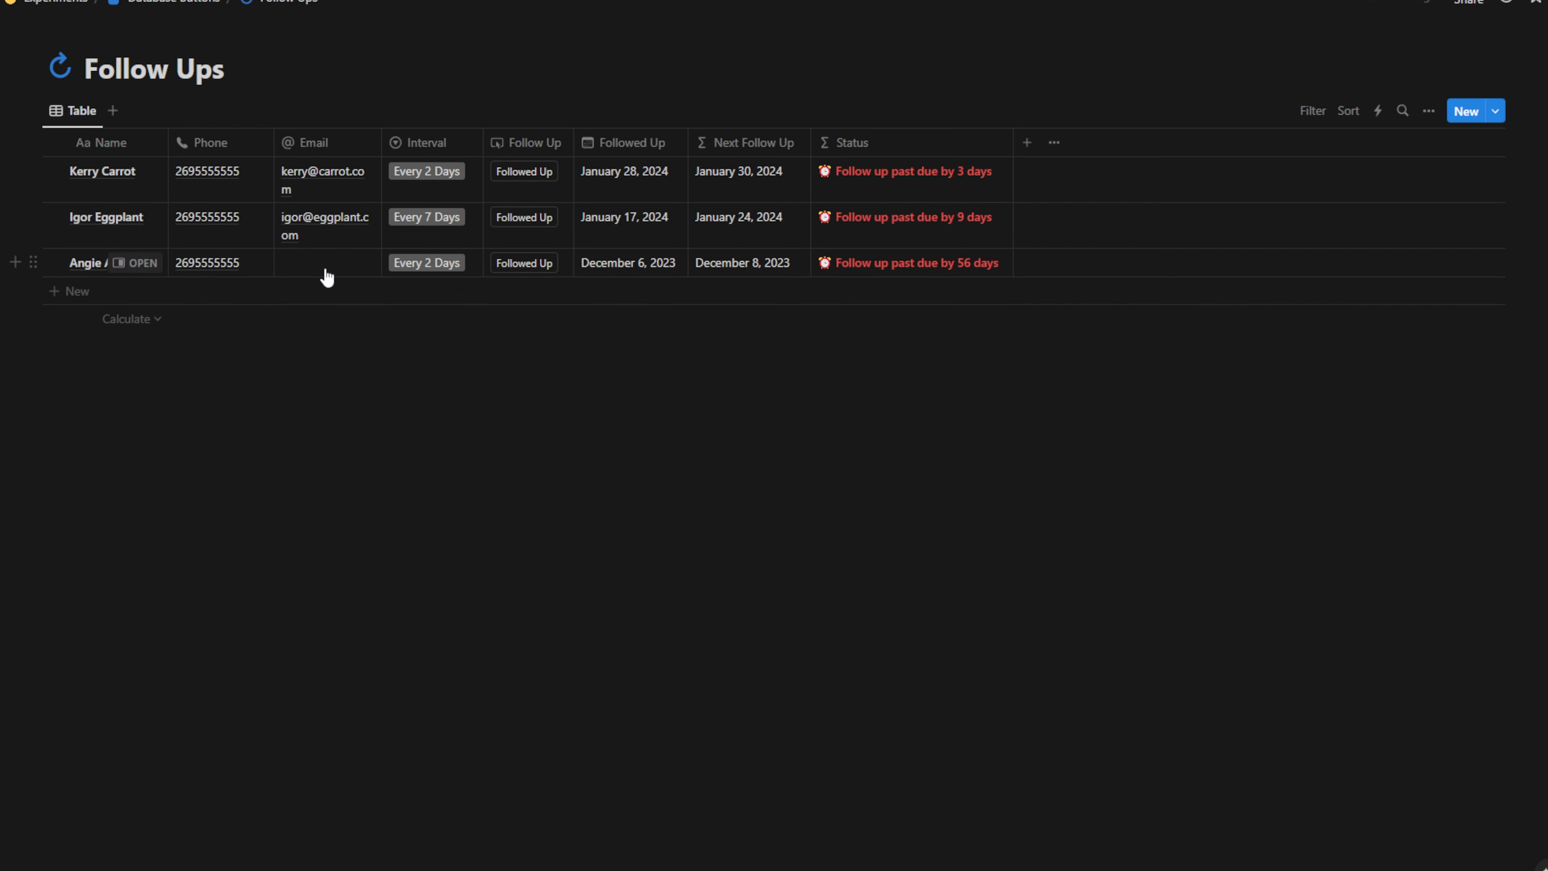
click(325, 270)
drag(382, 135, 394, 136)
drag(274, 142, 253, 141)
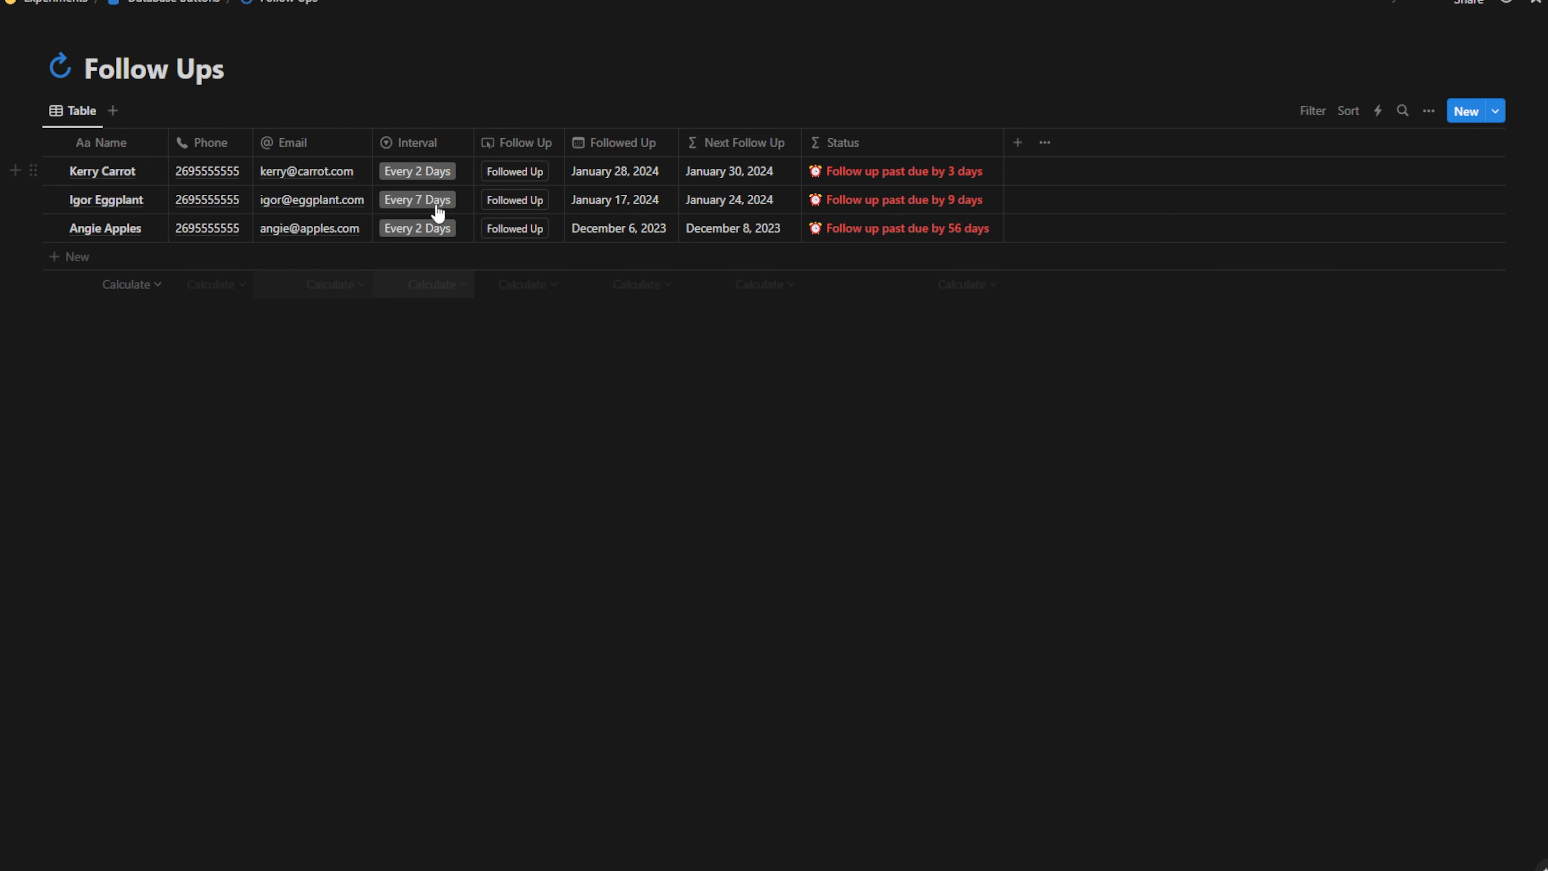
Delete the three Followed Up dates and choose Every 14 Days as the first contact's Interval
drag(626, 181, 630, 237)
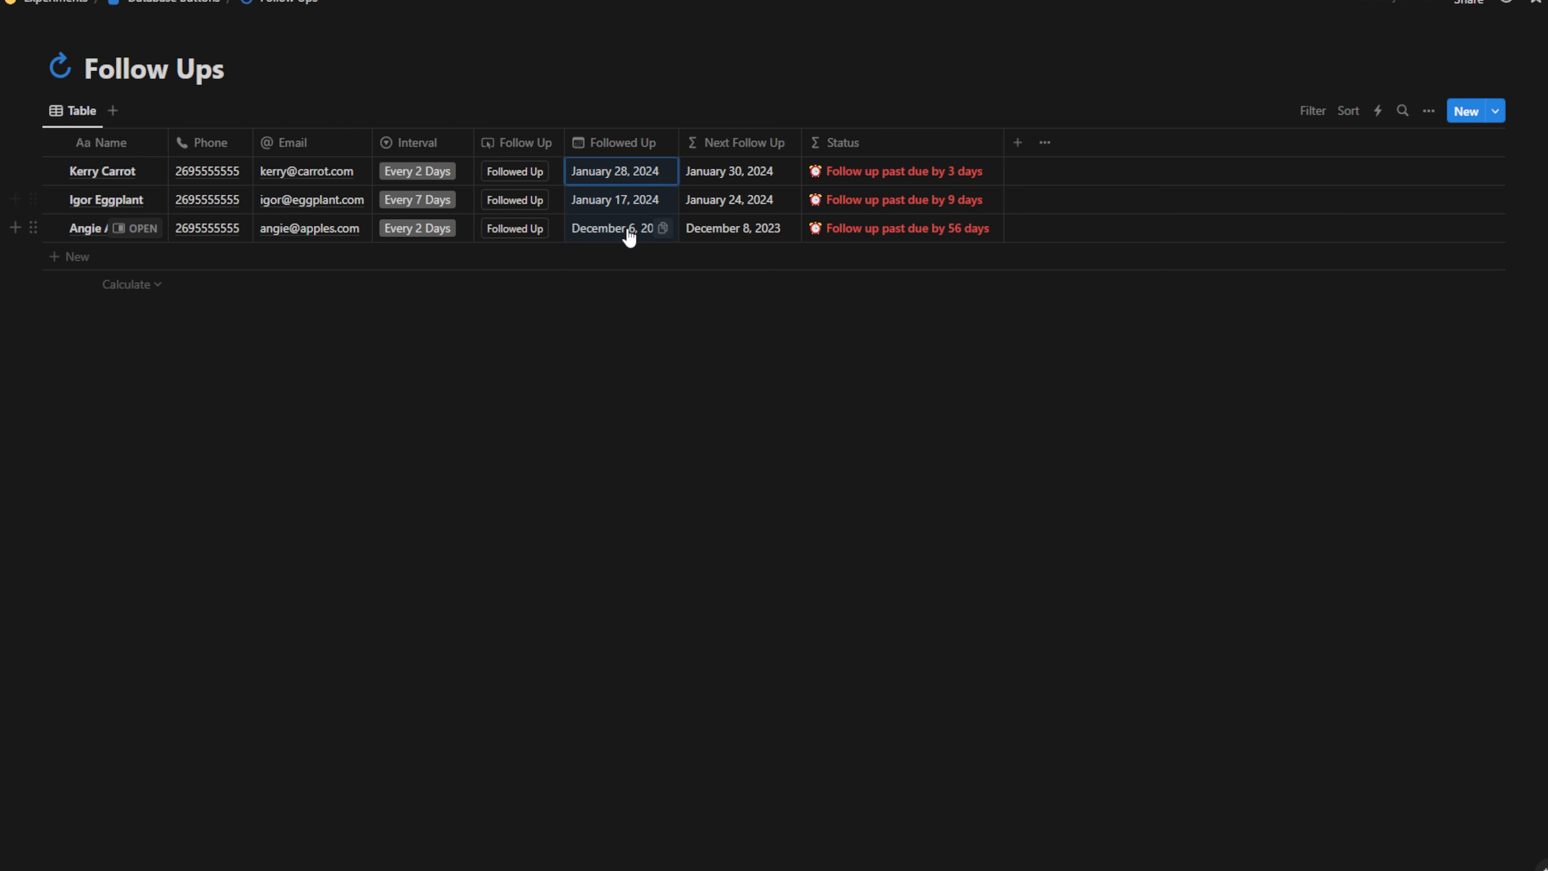
key(Delete)
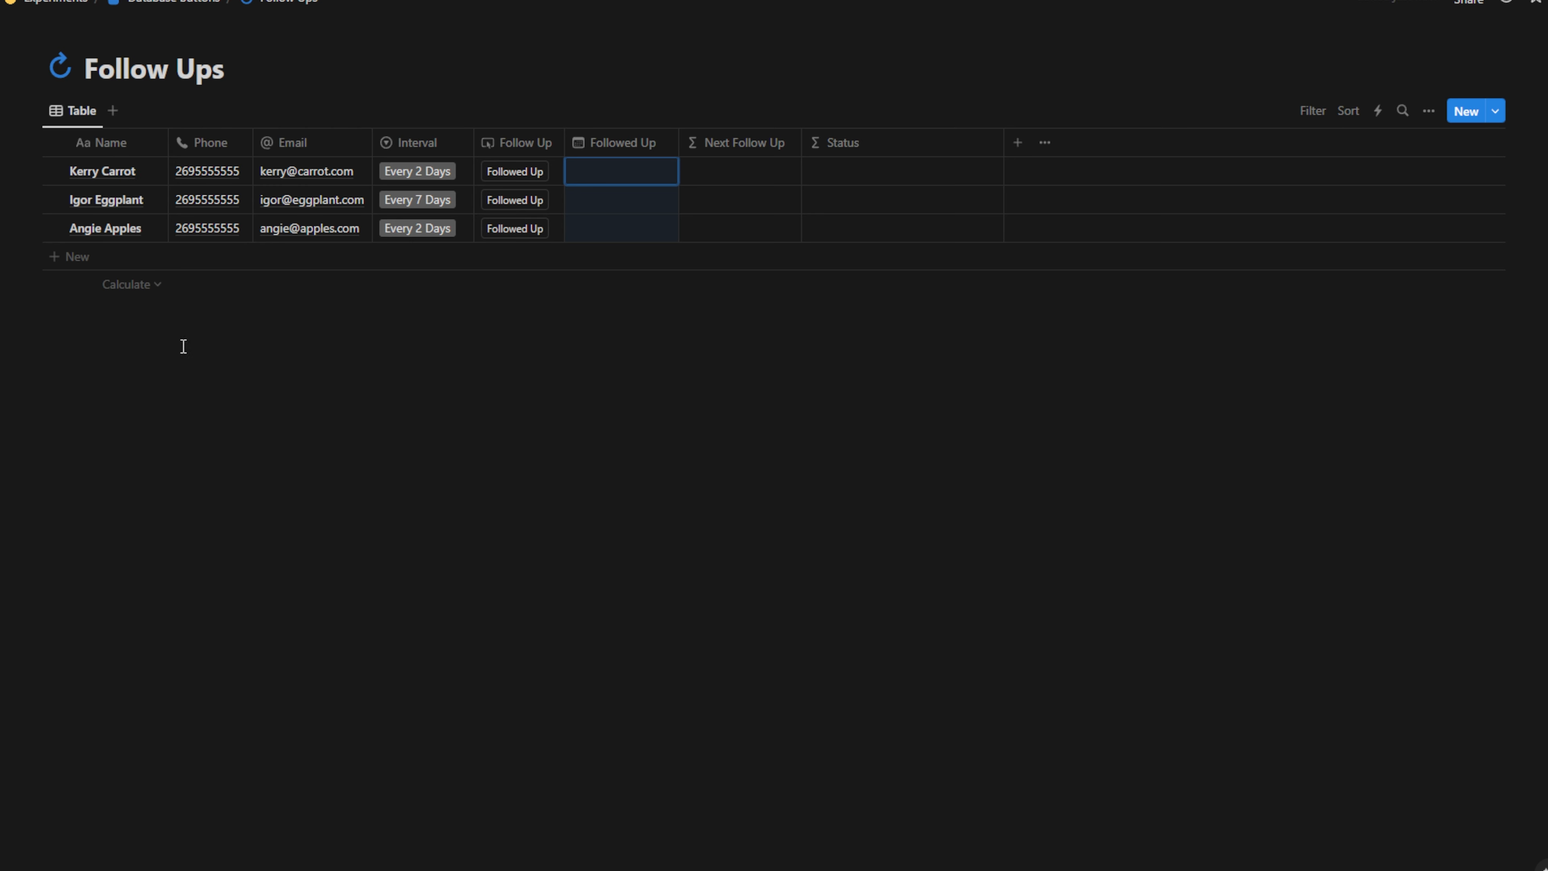
click(431, 186)
click(435, 282)
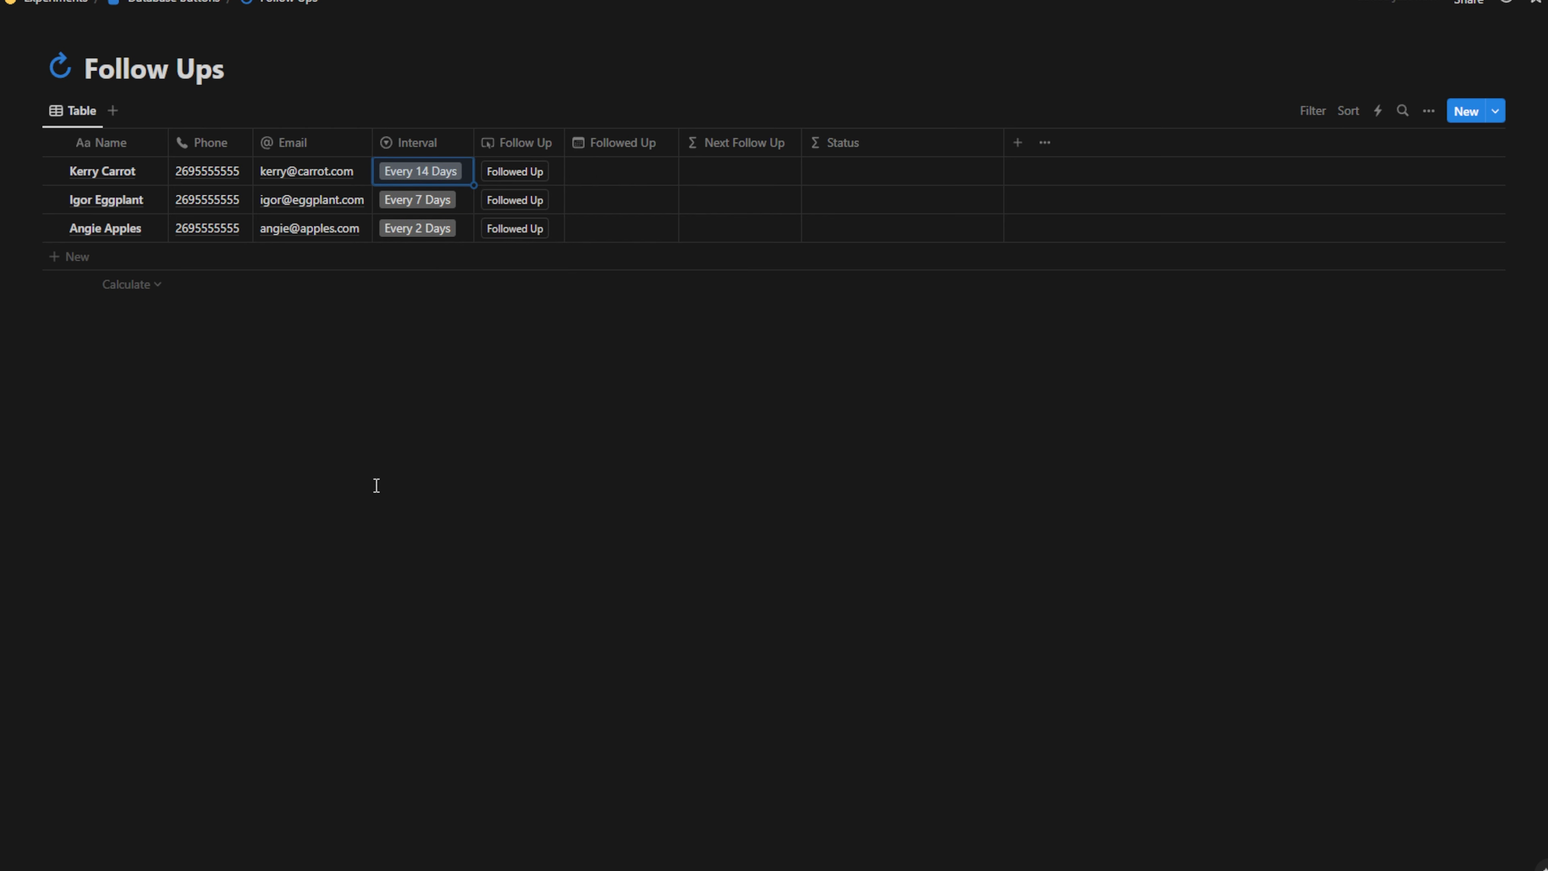